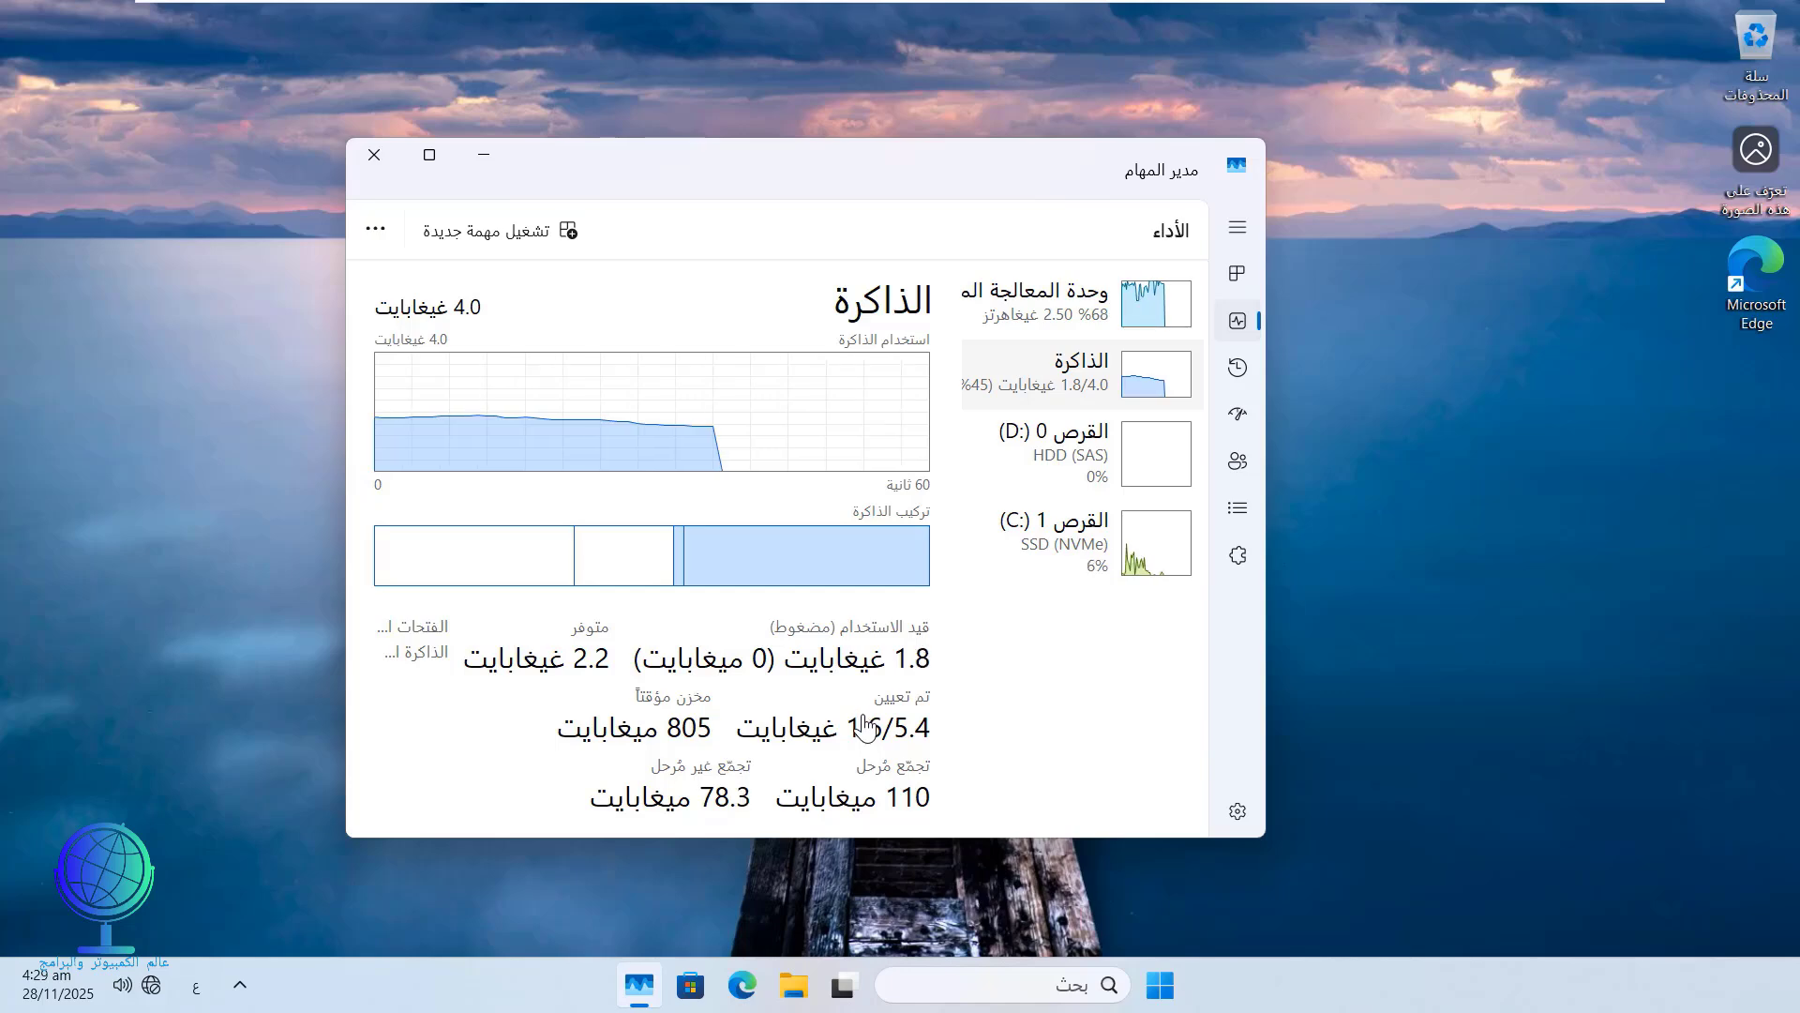
Step: View the processor's performance graph in Task Manager
left_click(992, 281)
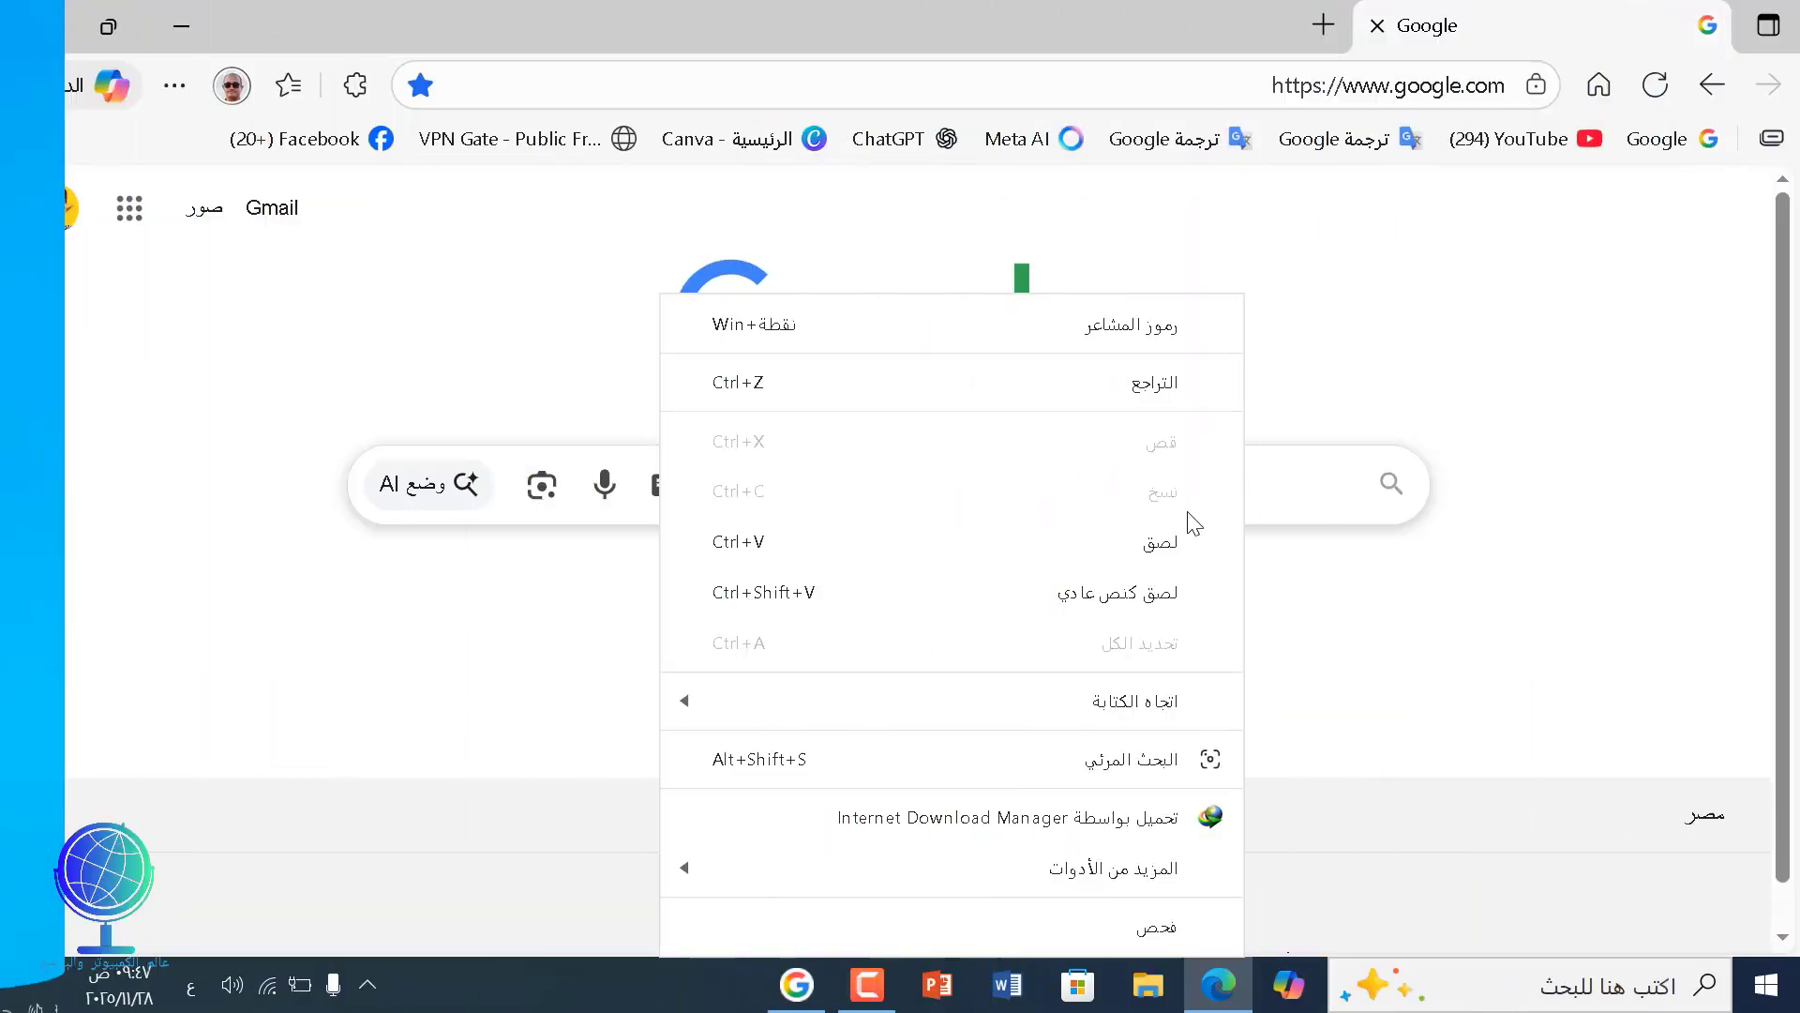
Step: Search Google for "ويندوز 11" in Microsoft Edge and open Microsoft's Windows 11 download page
left_click(1181, 541)
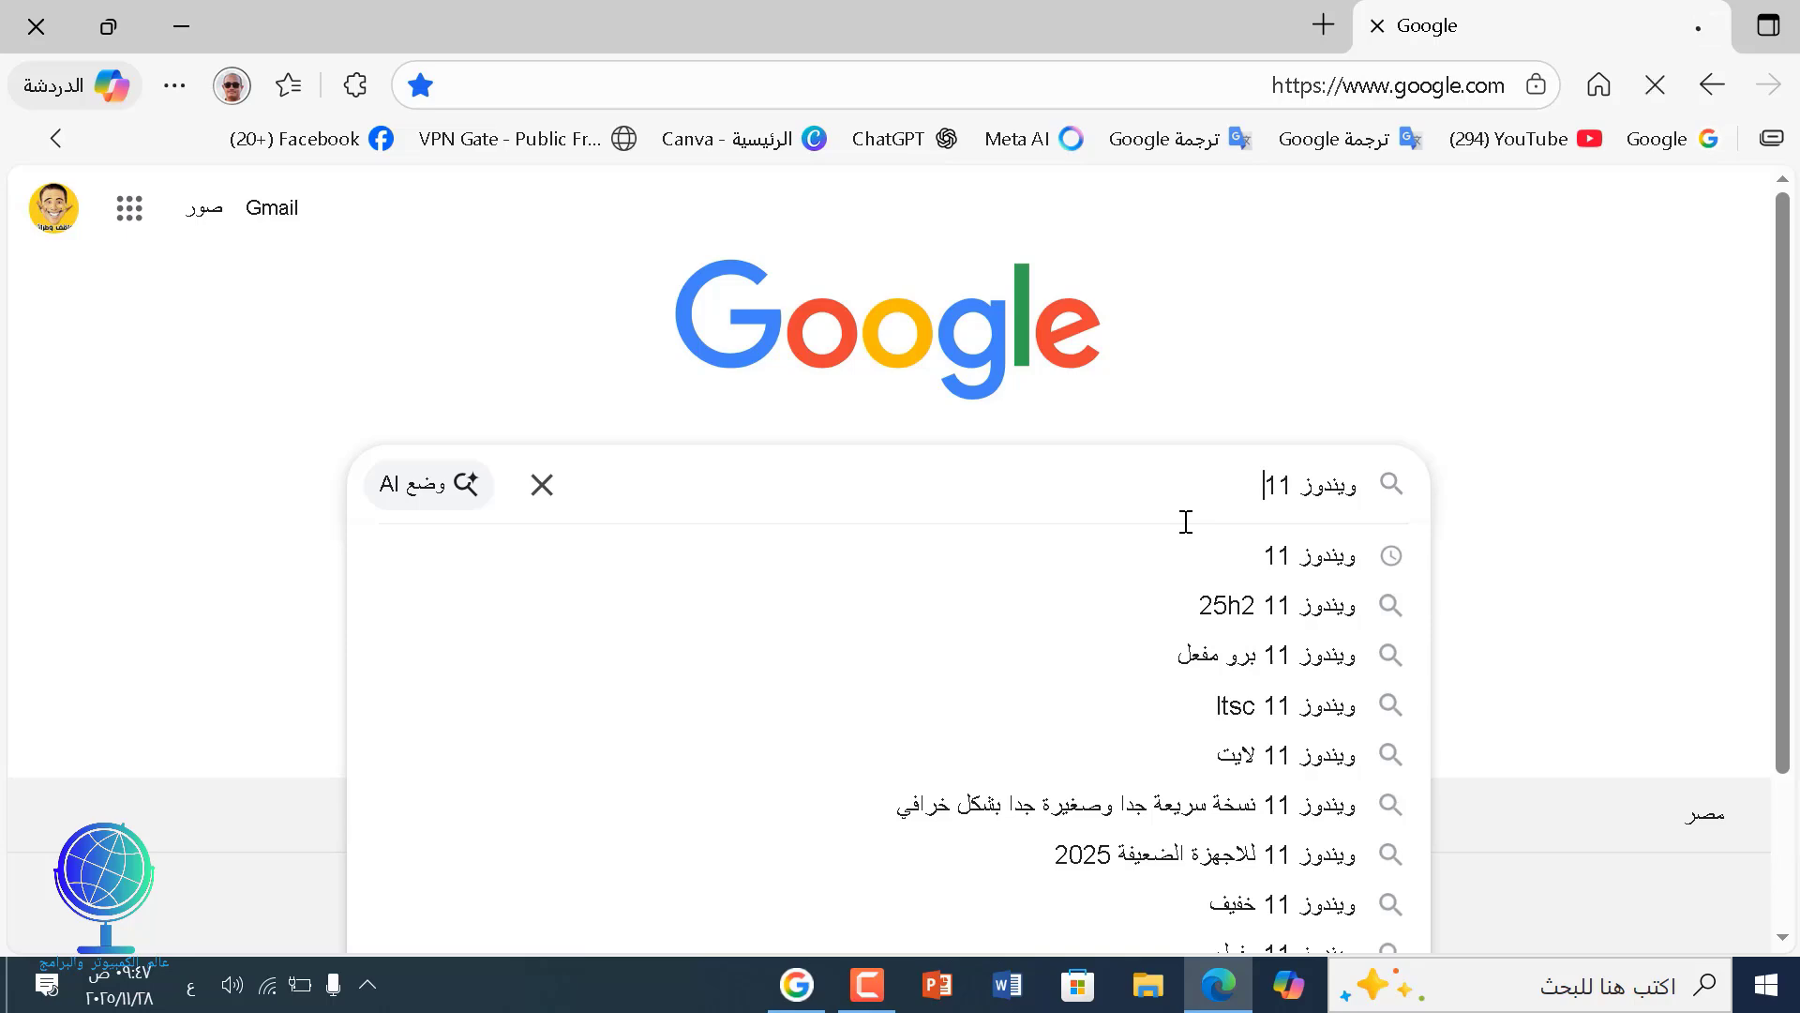
key("Return")
left_click(1577, 524)
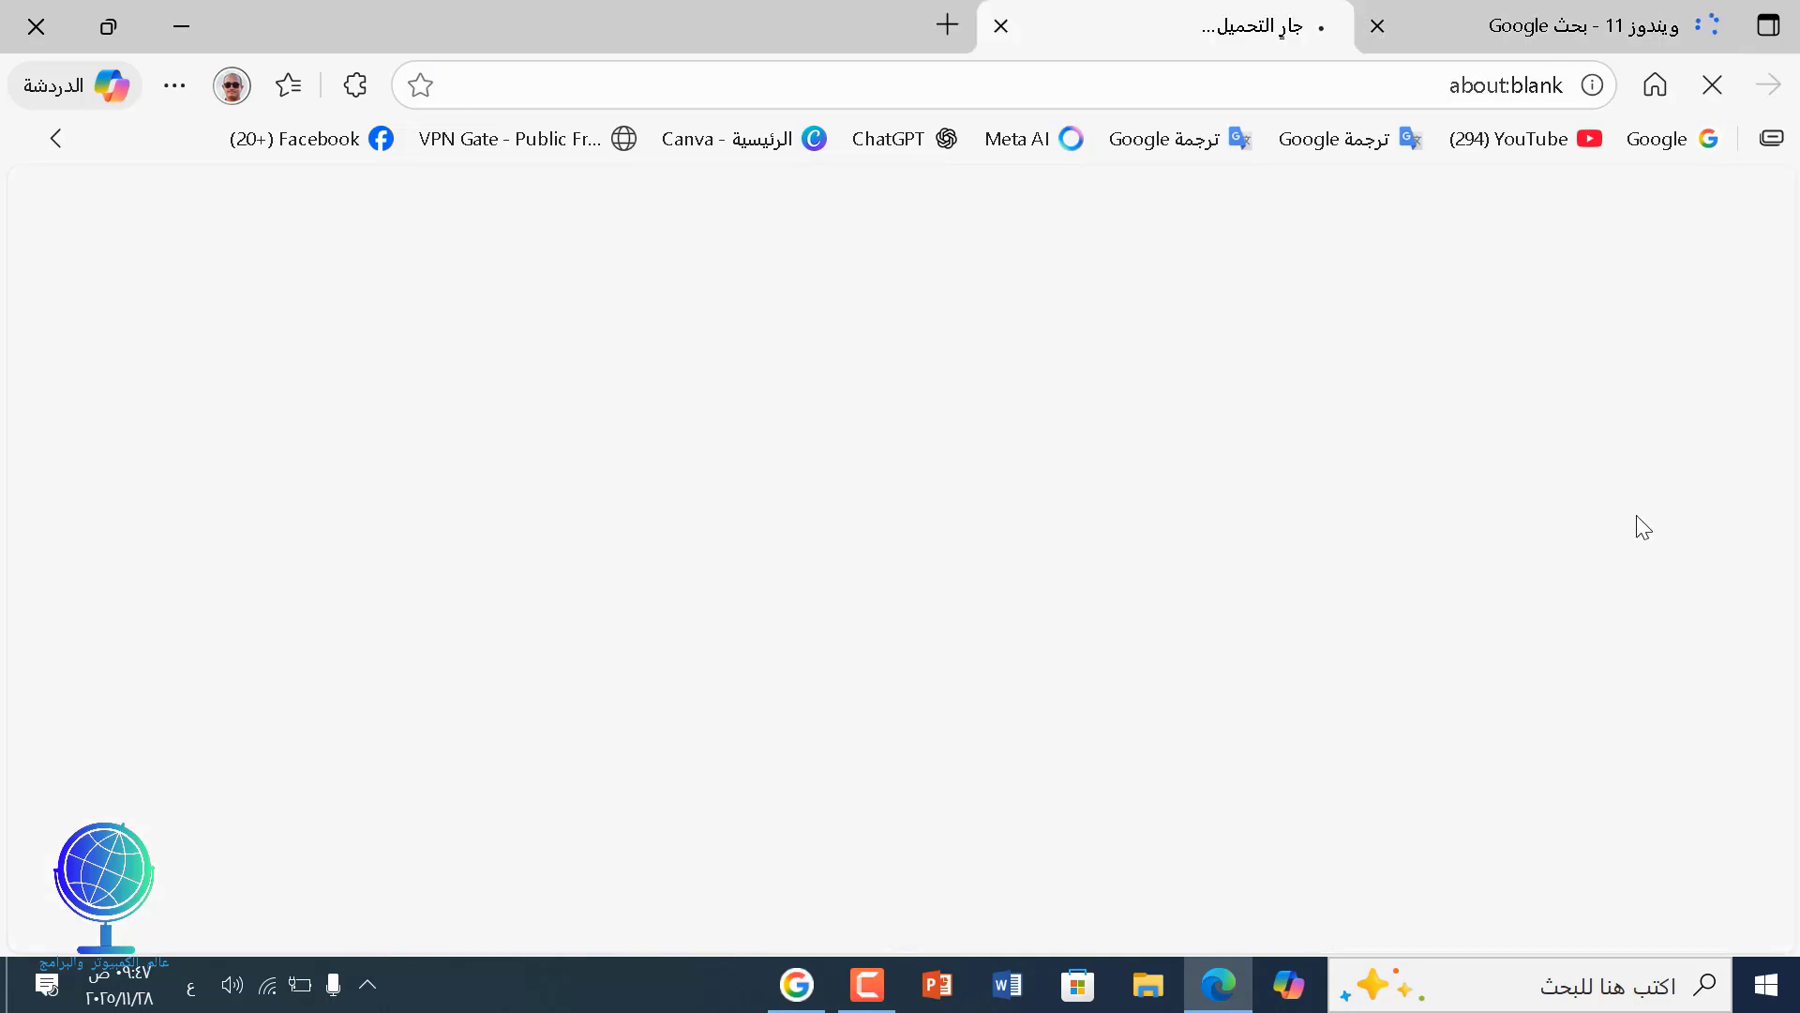
Step: Select the multi-edition Windows 11 ISO for x64 devices as the disk image and submit the download request
scroll(833, 458, "down", 15)
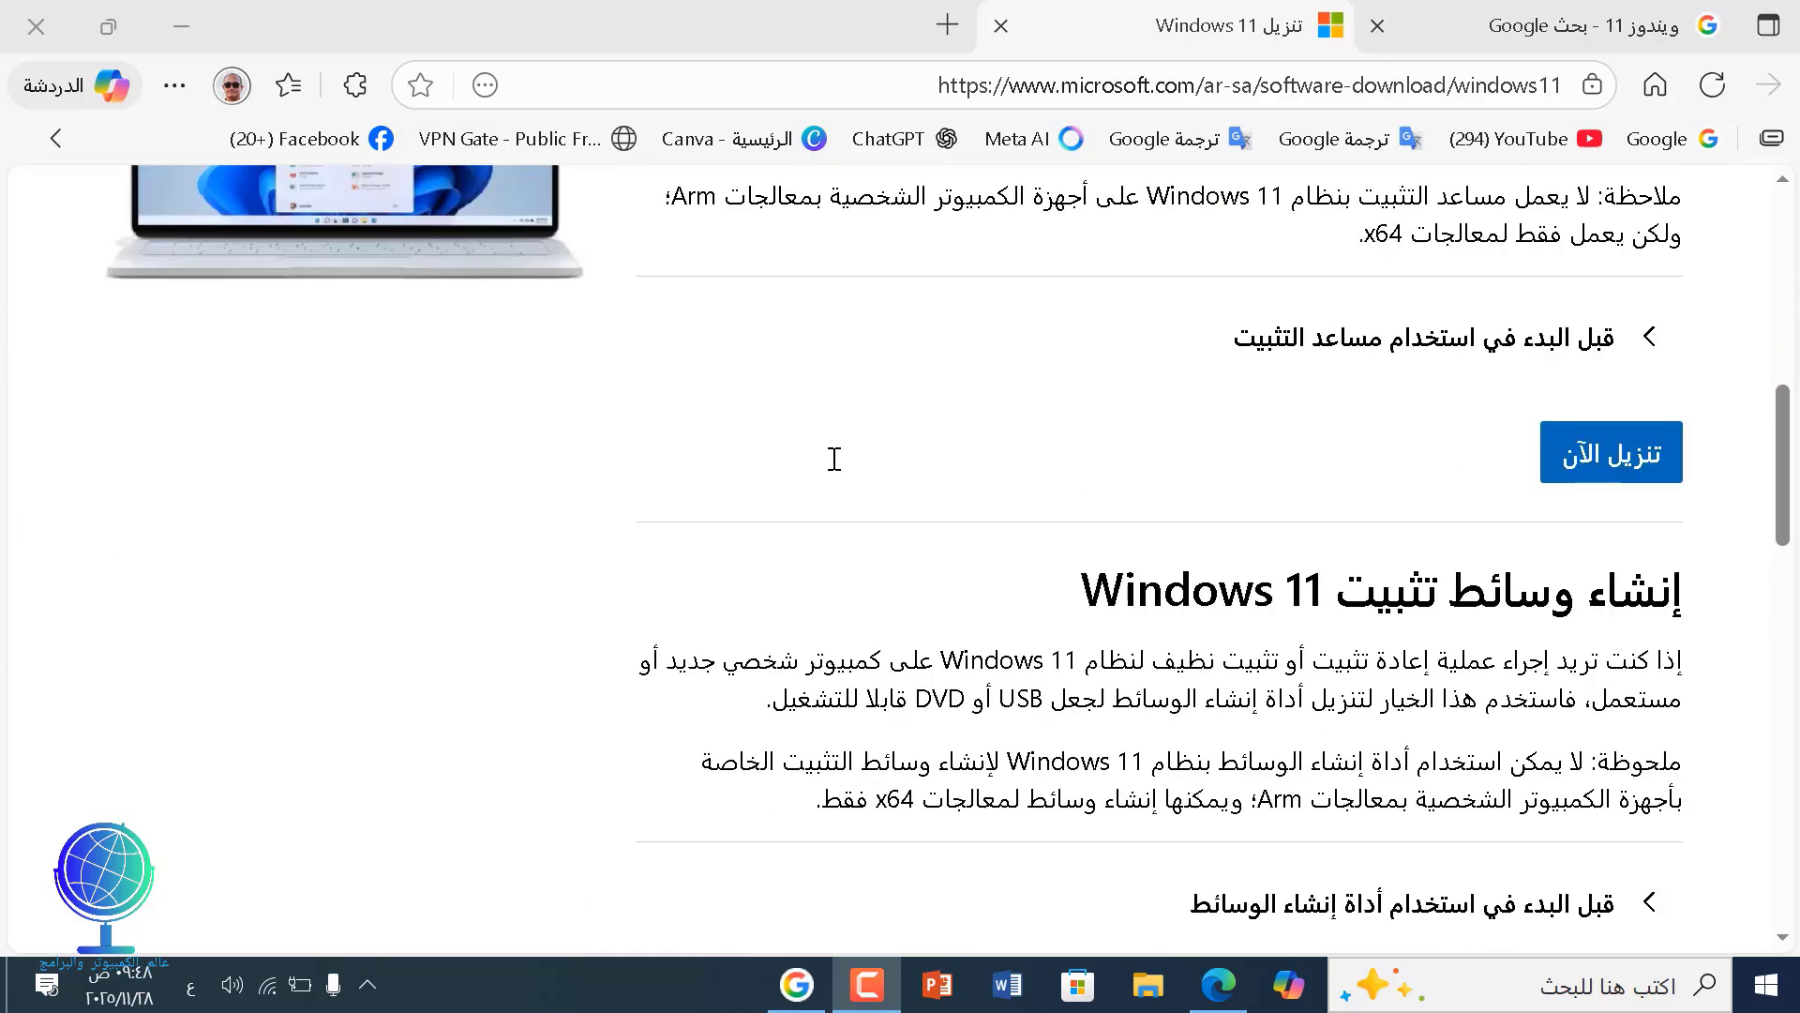
scroll(832, 464, "down", 2)
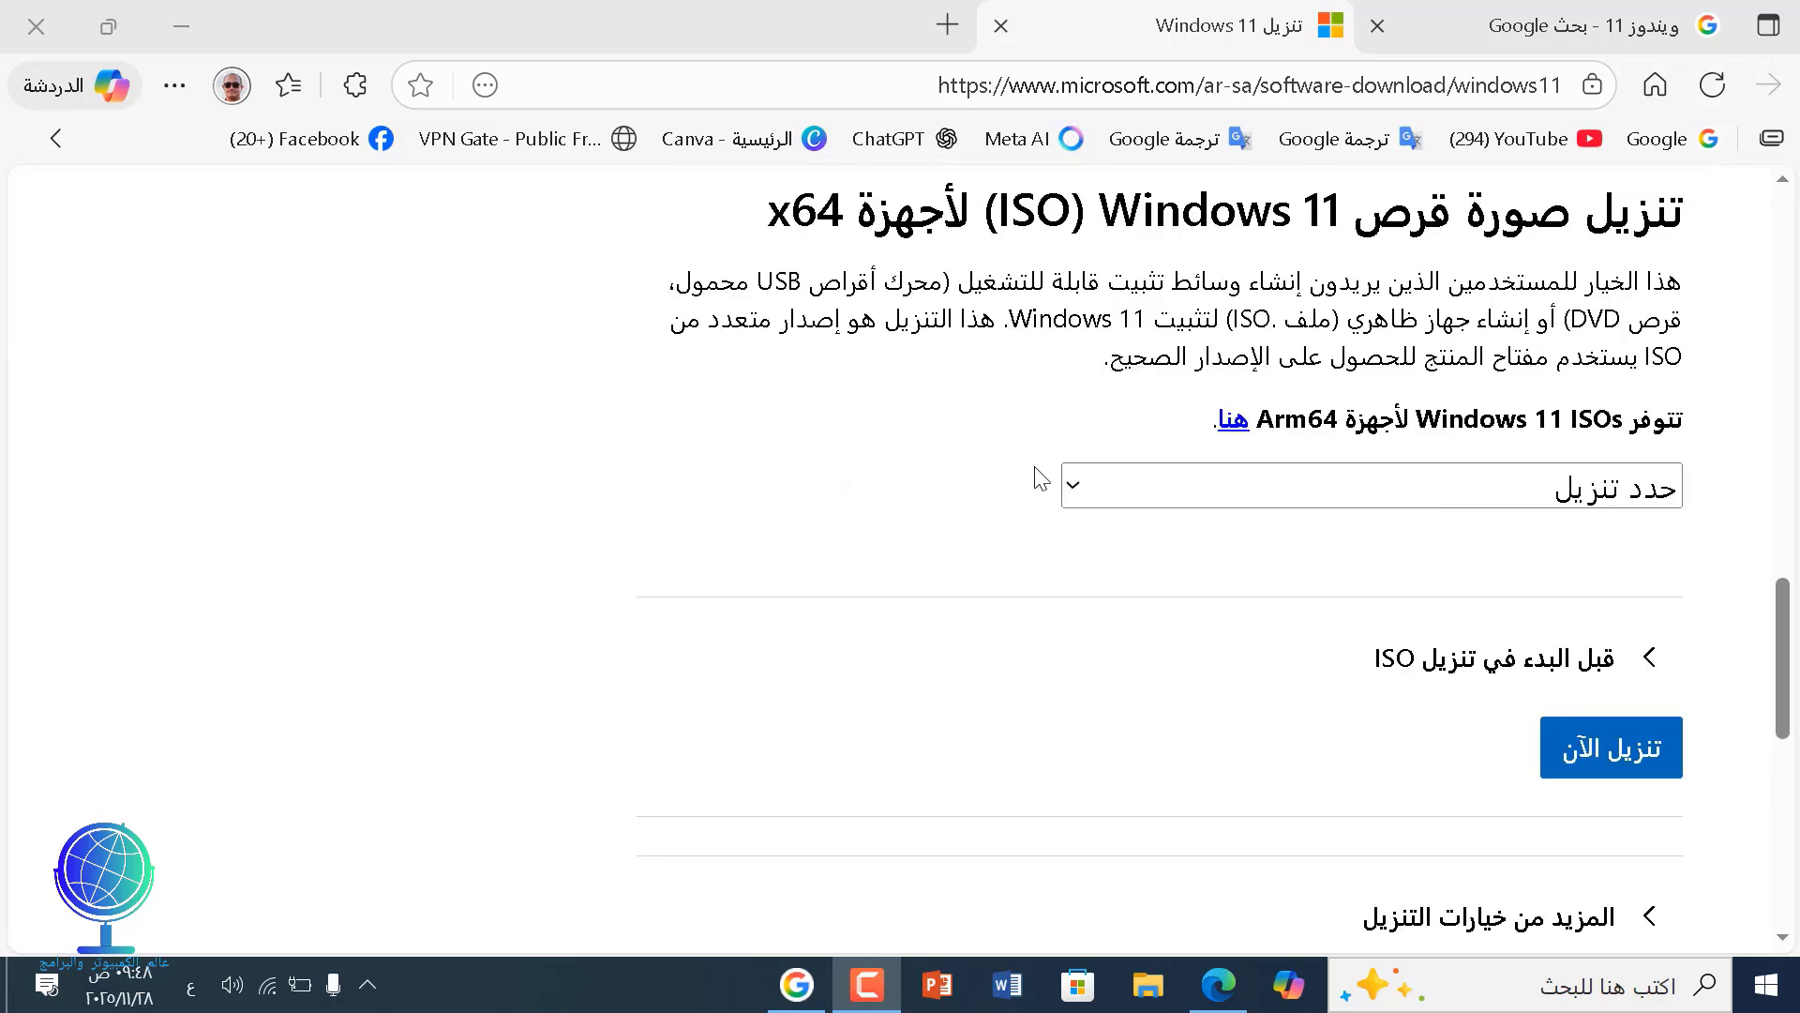
left_click(1072, 486)
left_click(1178, 611)
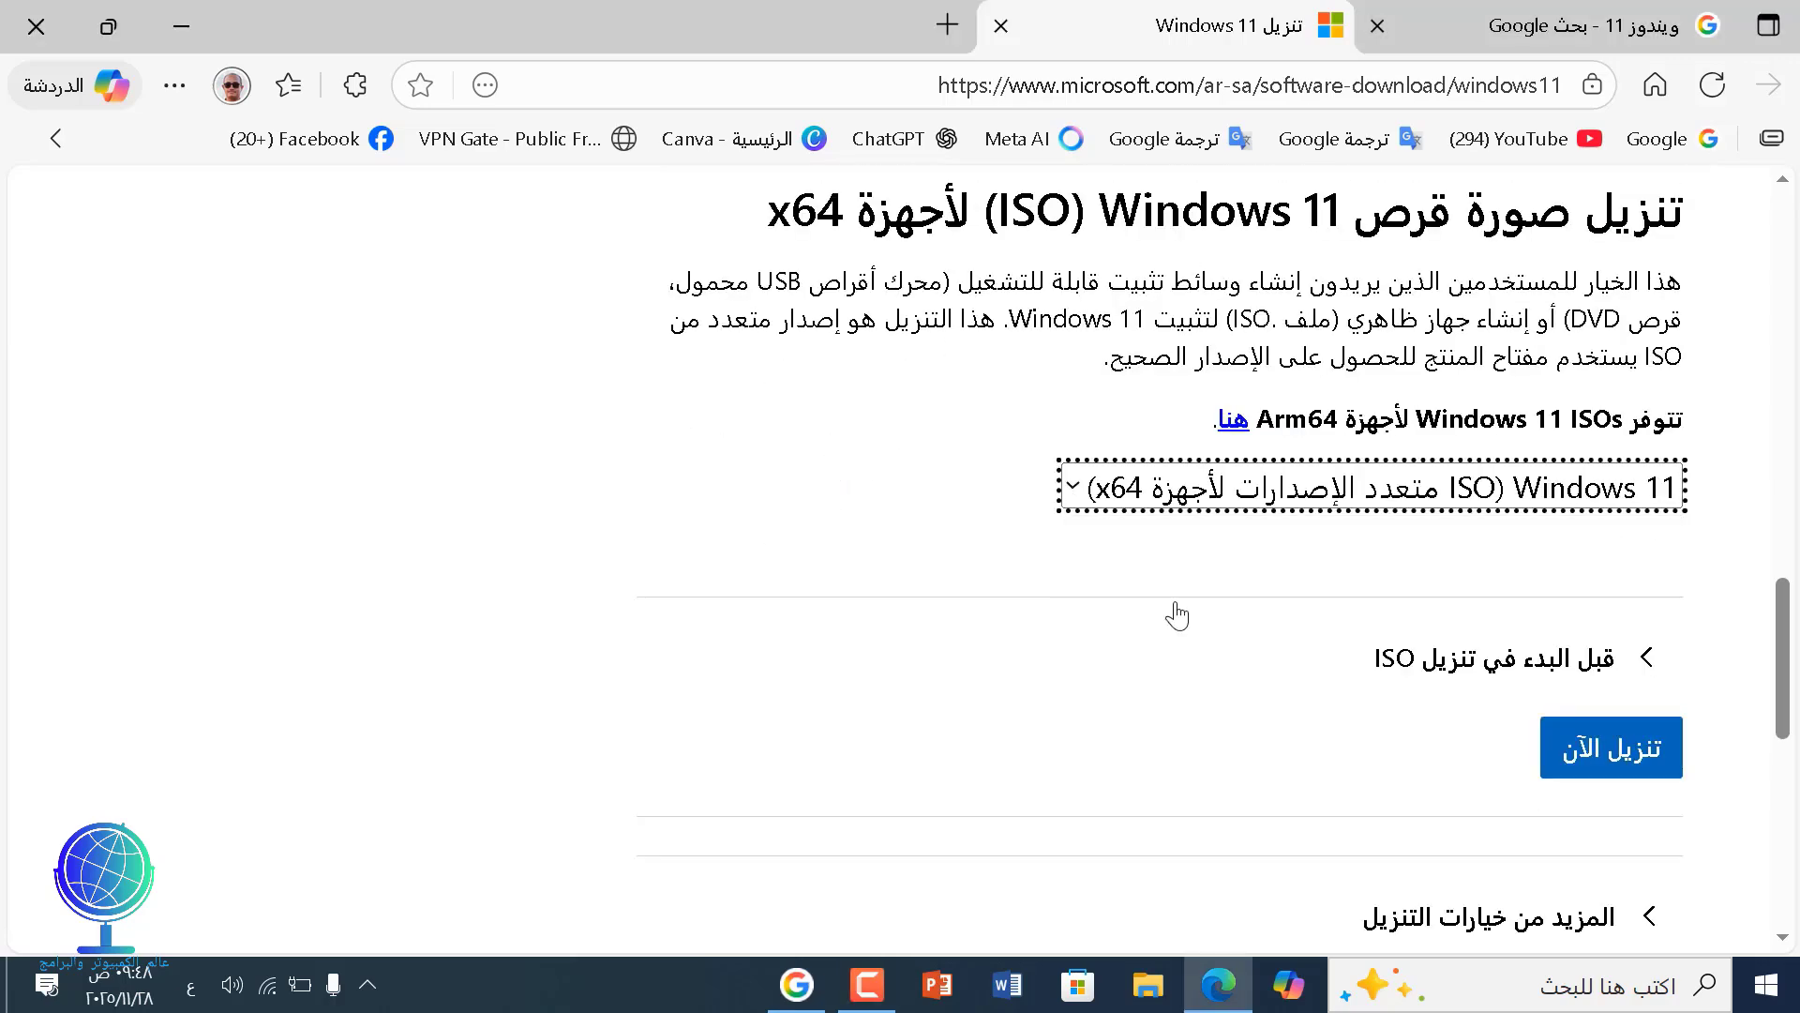
left_click(1592, 753)
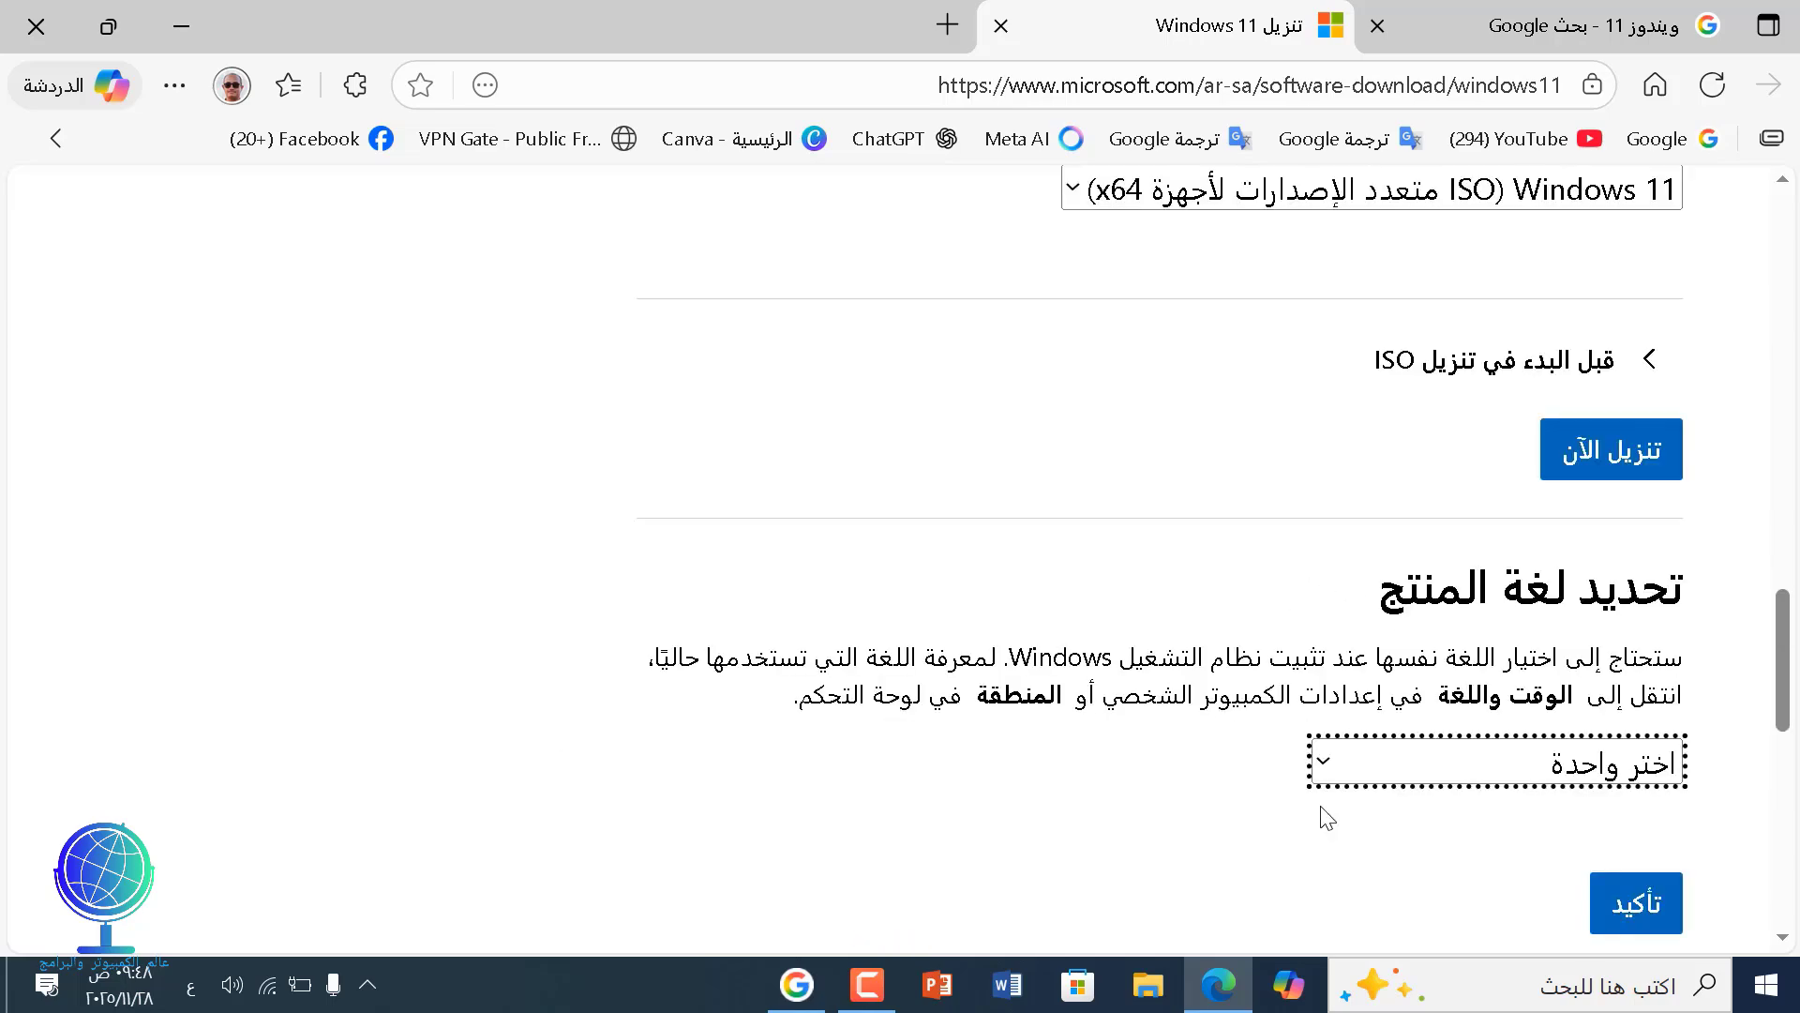
Step: Confirm Arabic (العربية) as the product language and start the 64-bit download of Win11_25H2_Arabic_x64.iso
left_click(1332, 767)
scroll(1451, 493, "down", 1)
scroll(1453, 497, "down", 5)
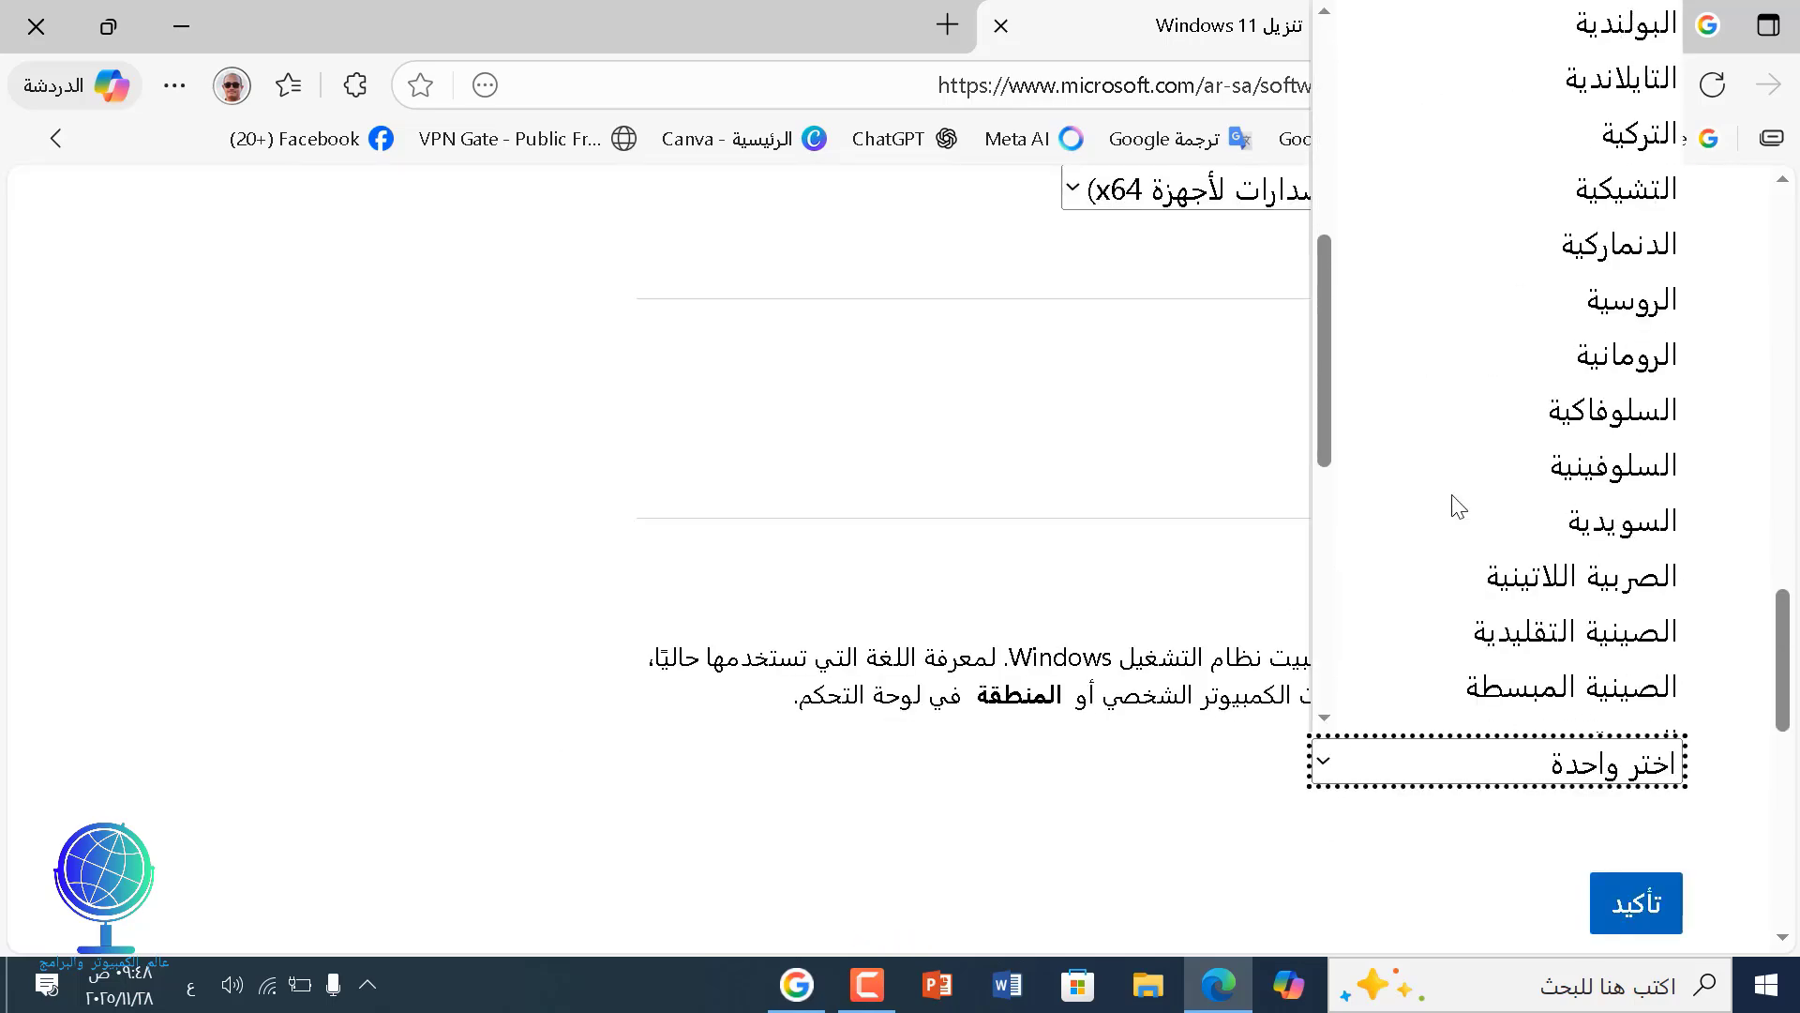
left_click(1528, 645)
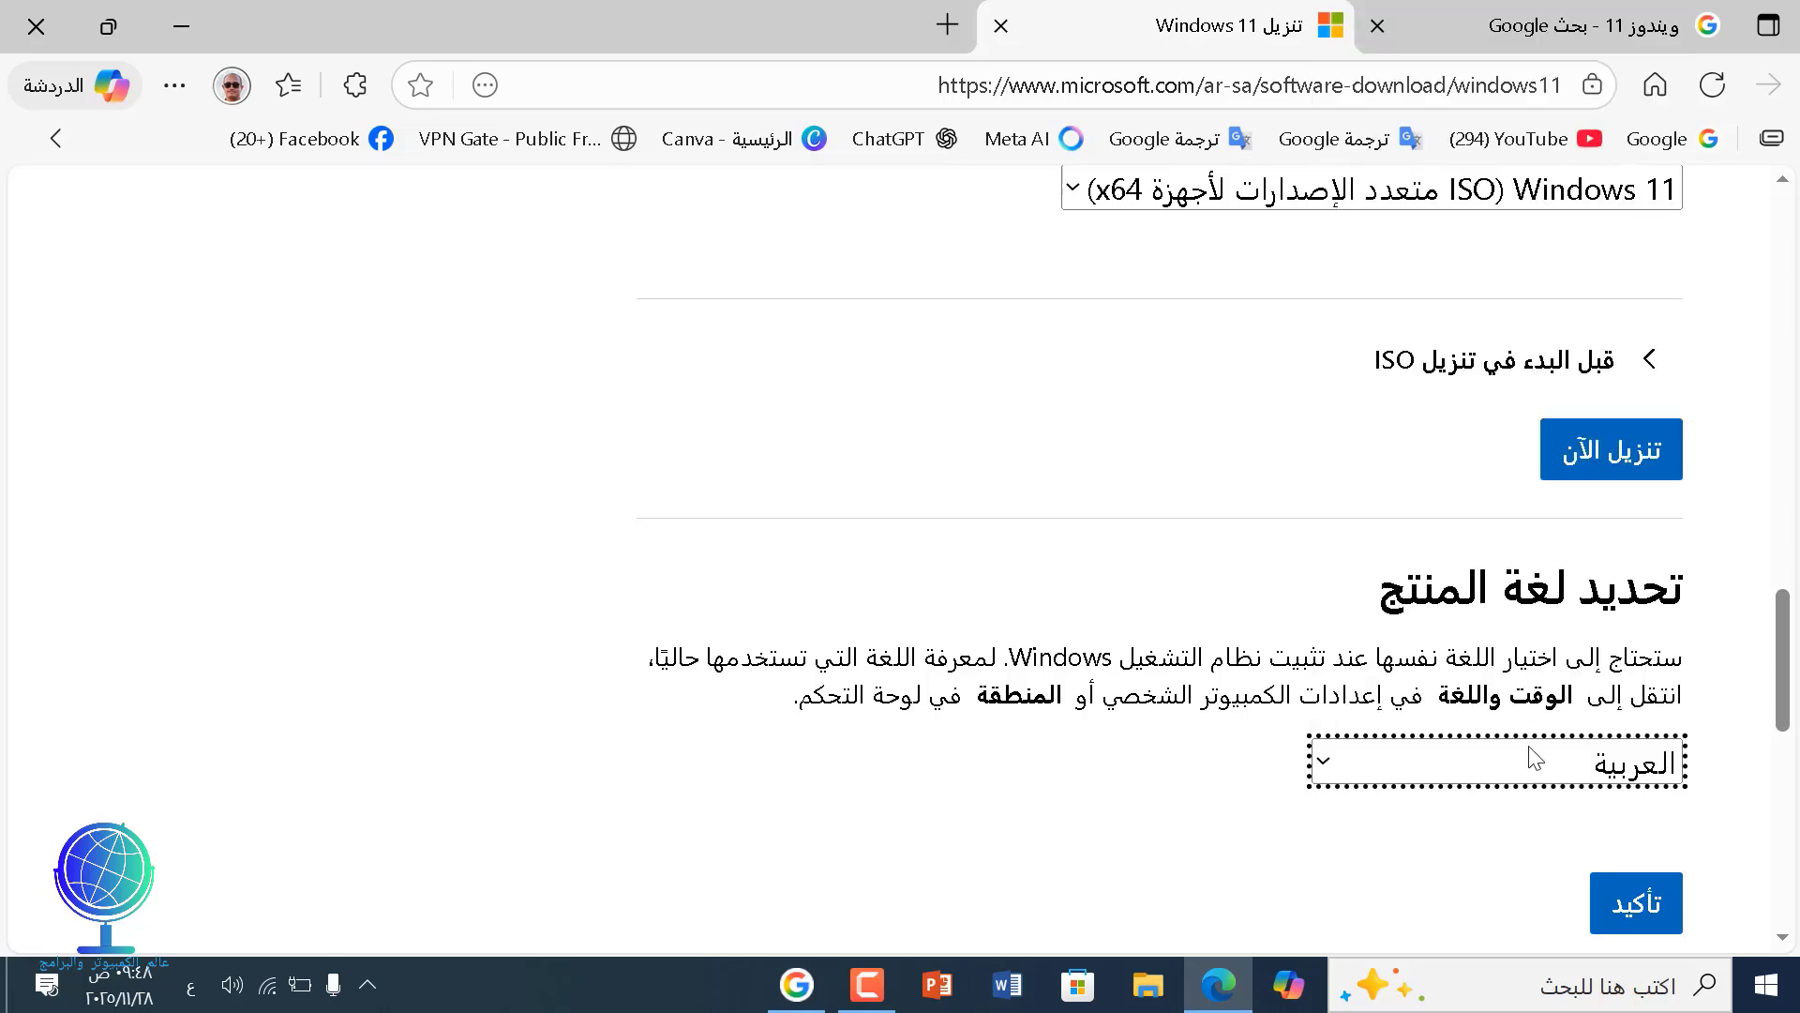
left_click(1636, 903)
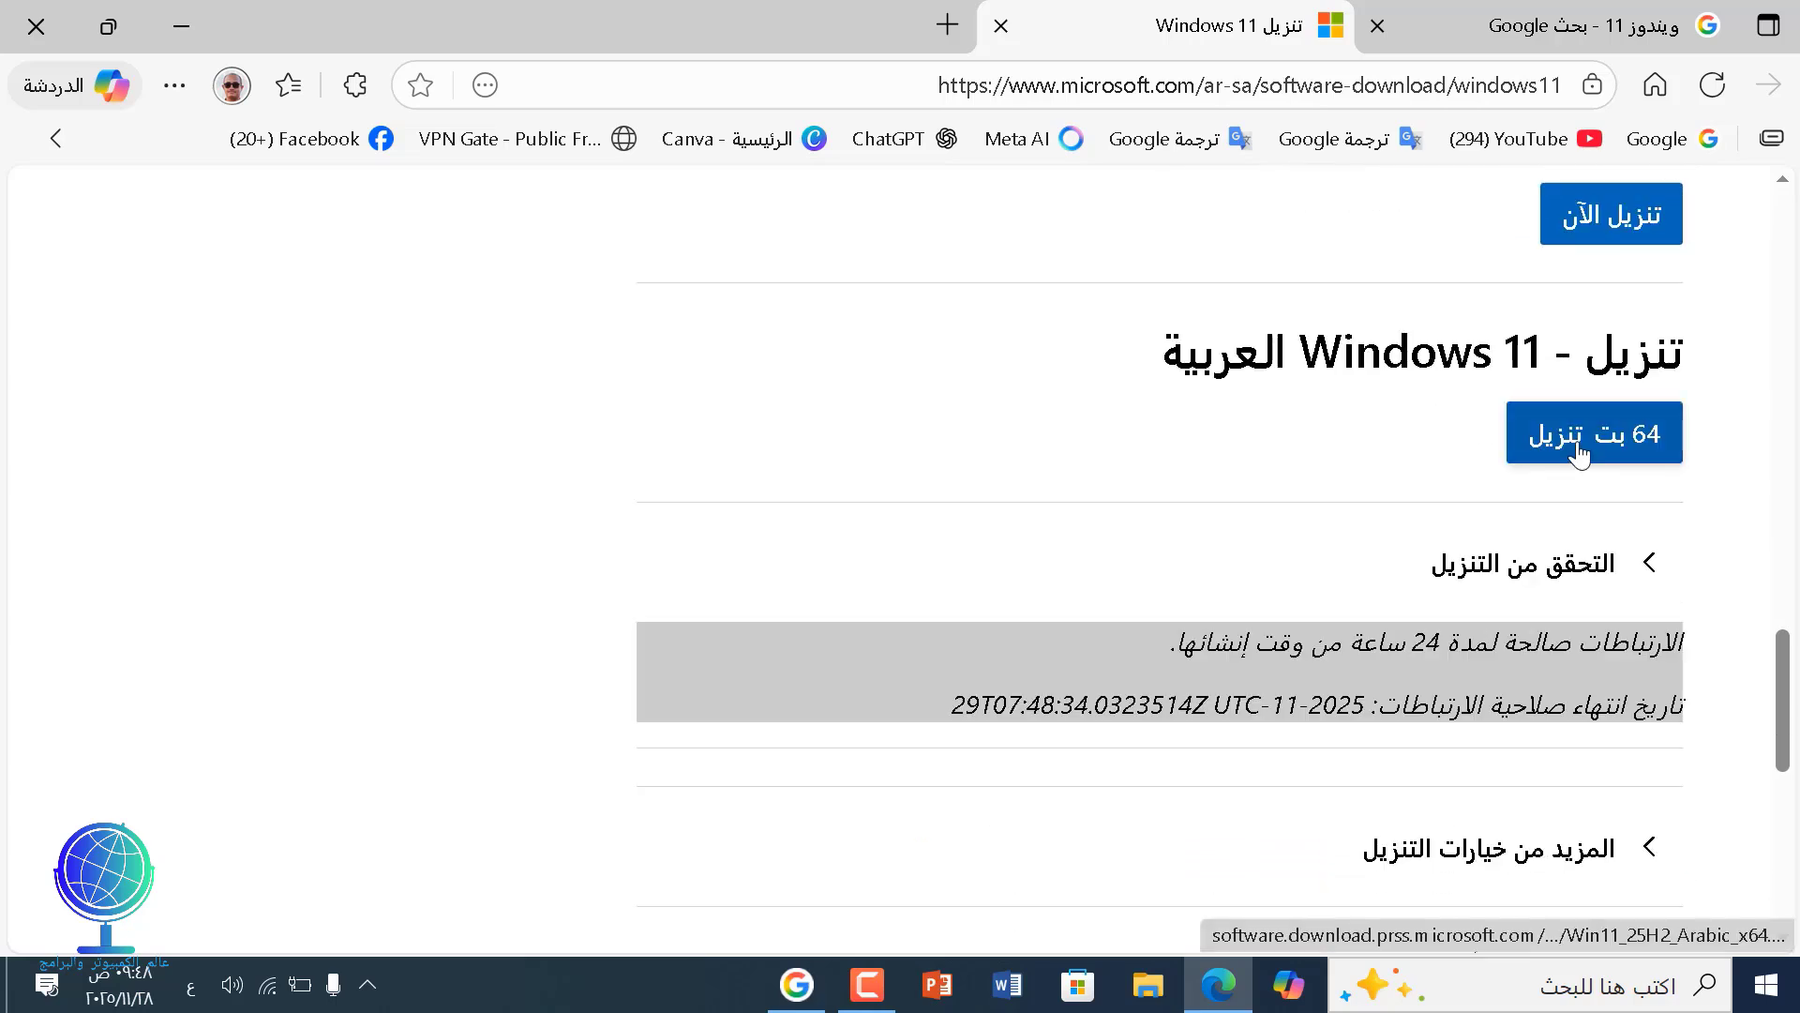
left_click(1579, 452)
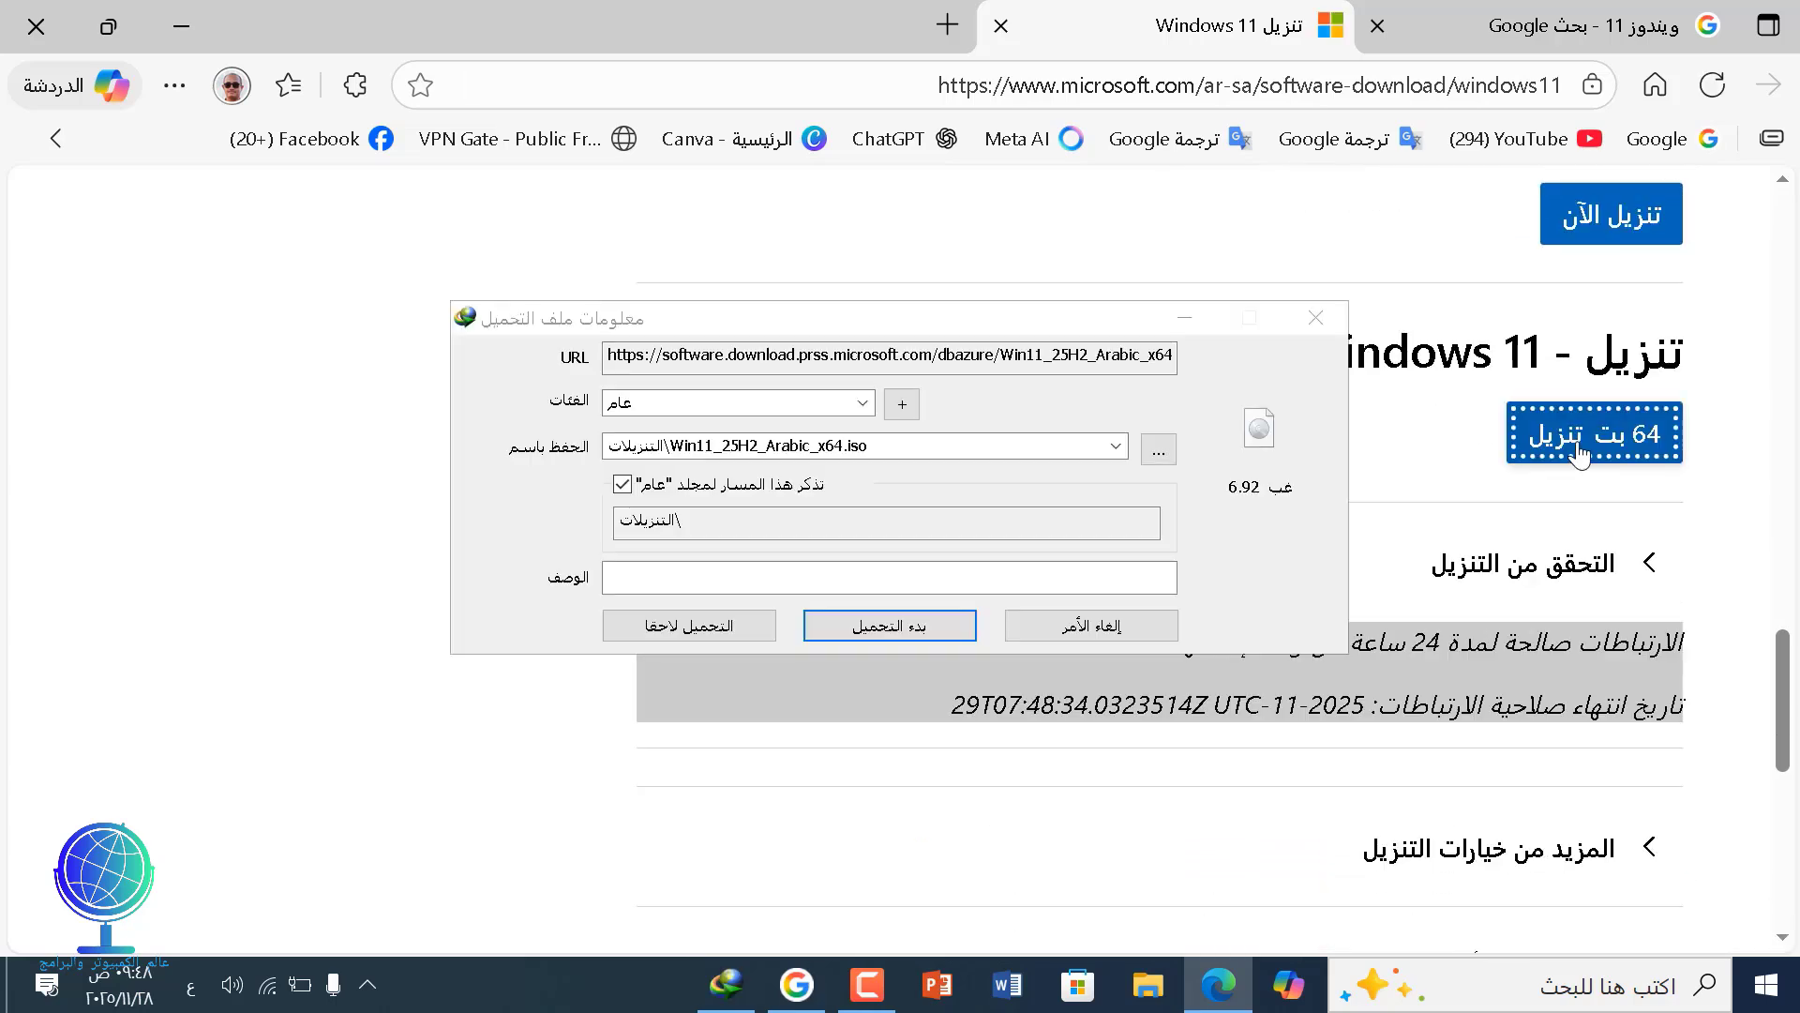
left_click(932, 624)
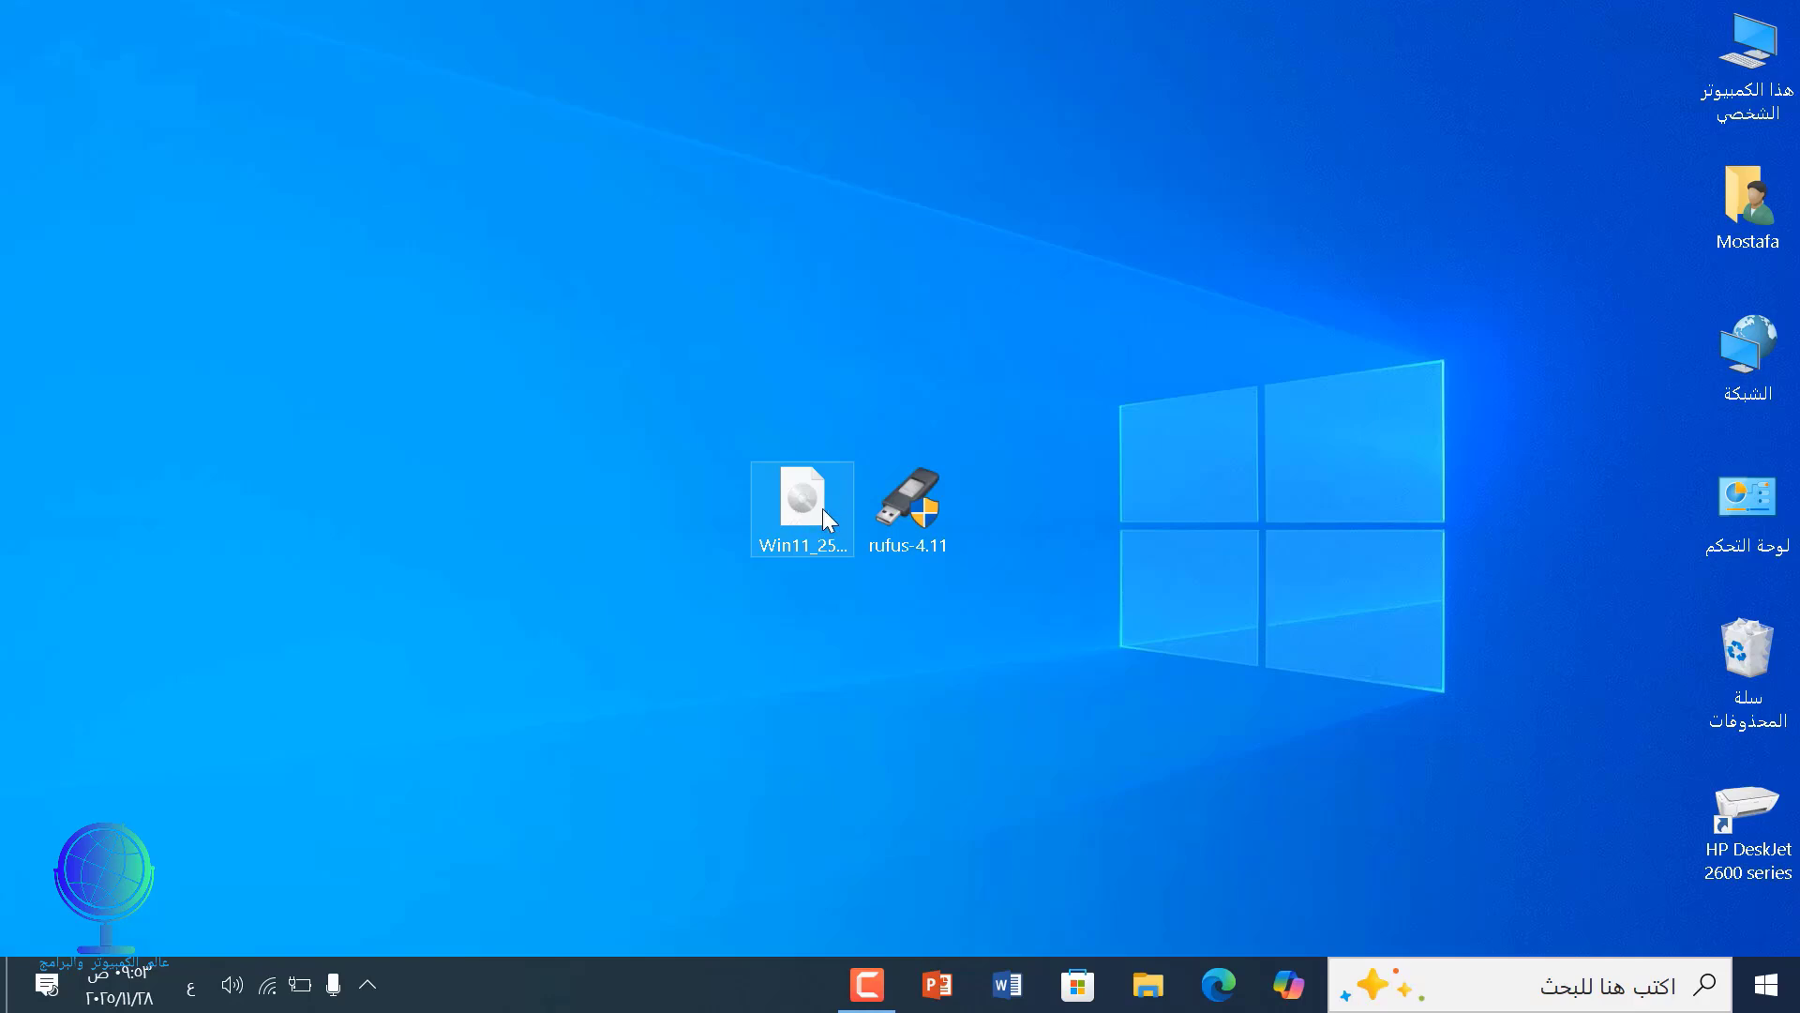
Step: Launch Rufus 4.11 from the desktop and load Win11_25H2_Arabic_x64.iso from the desktop as the boot image
left_click(926, 514)
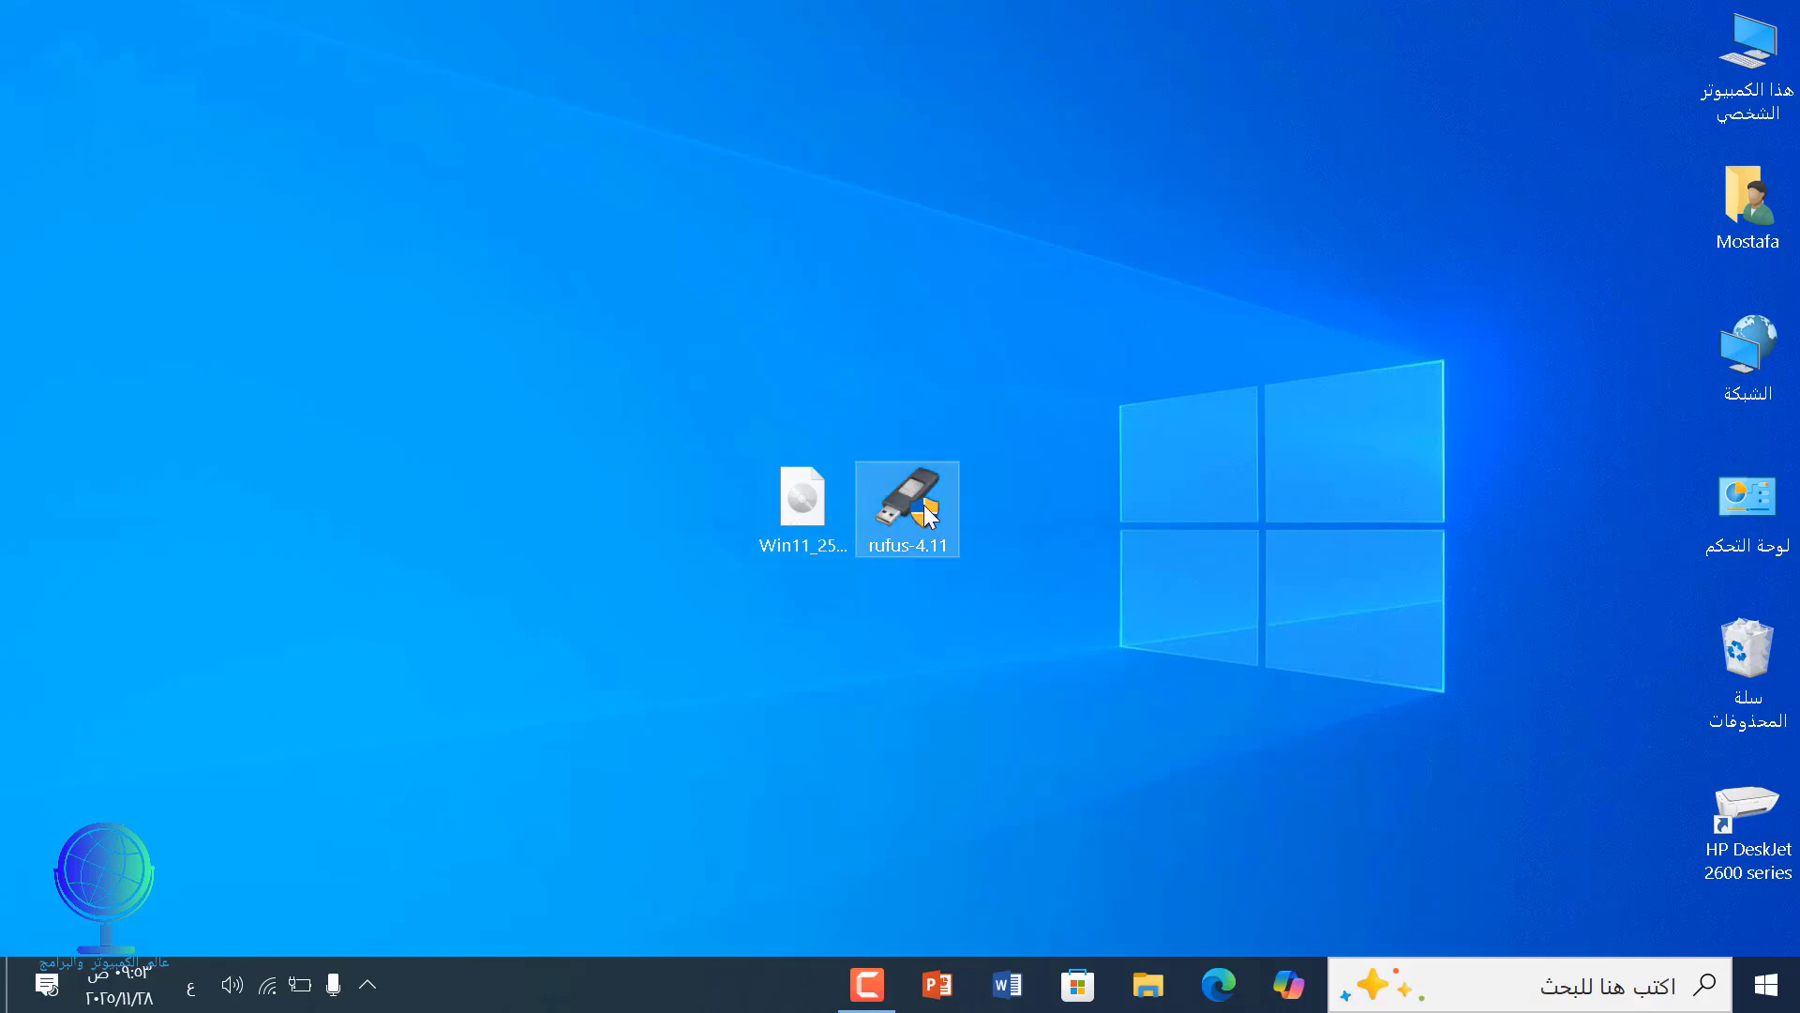
double_click(926, 514)
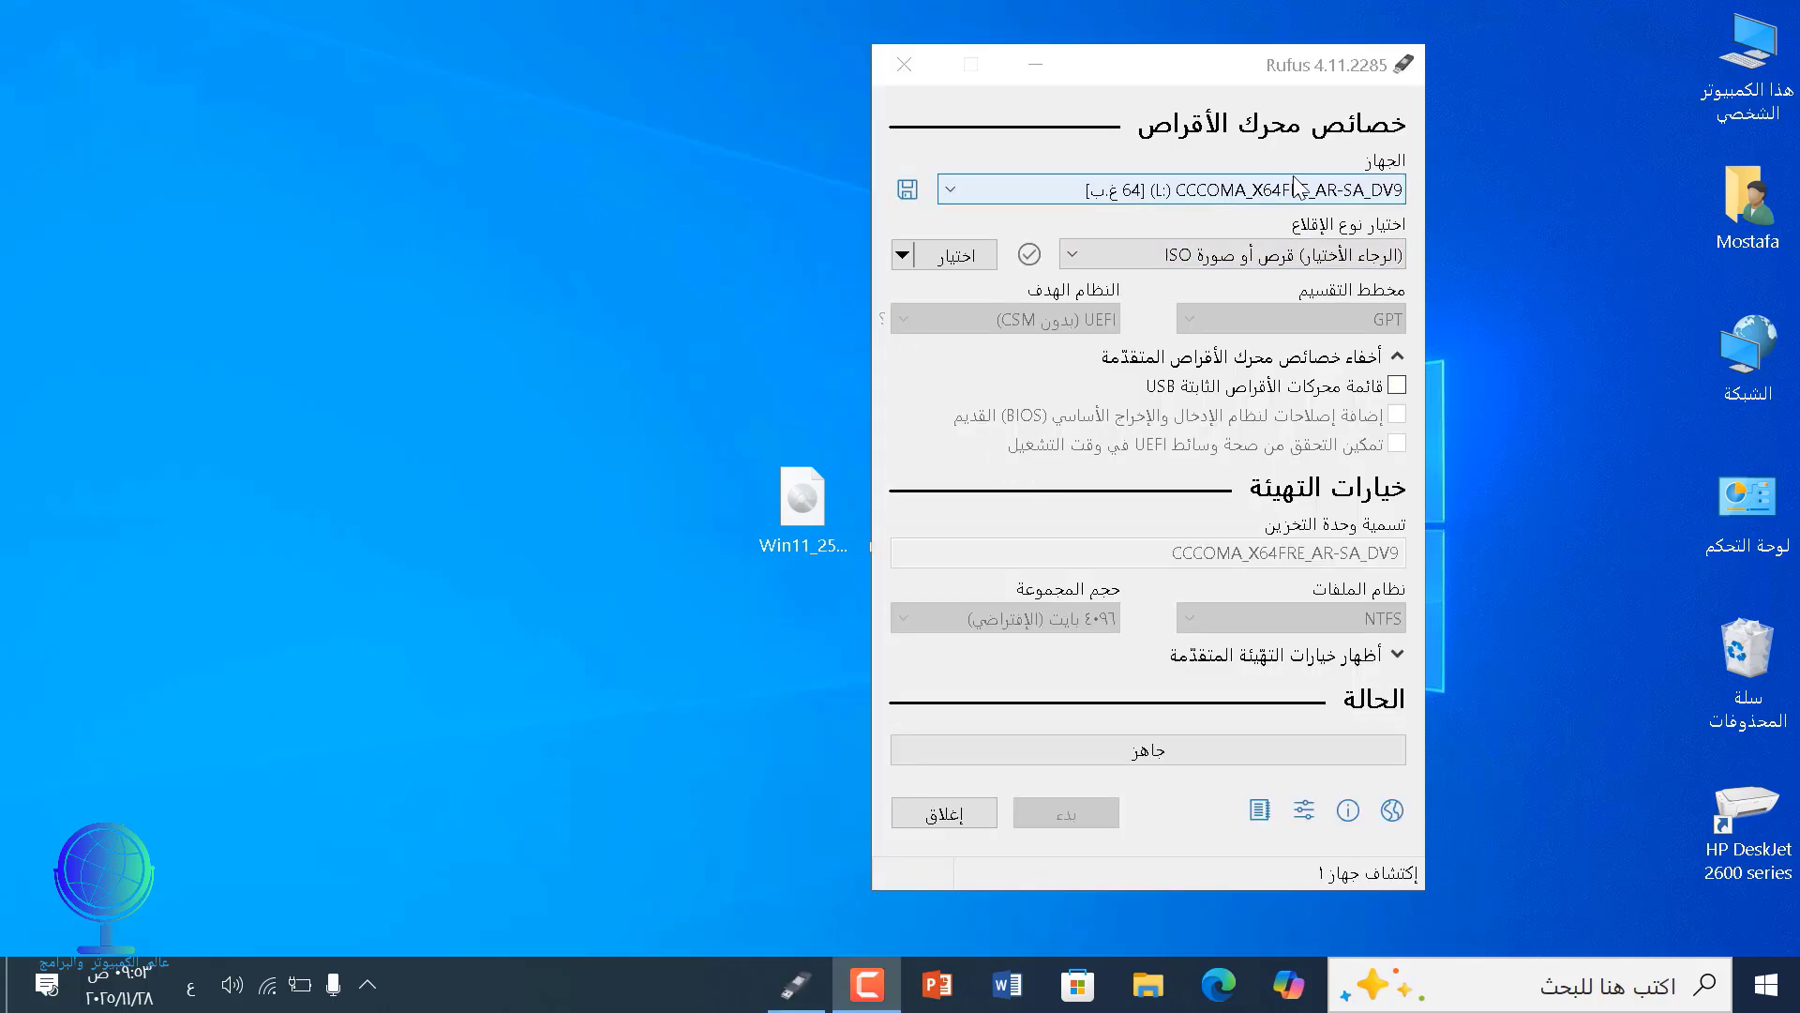
left_click(964, 267)
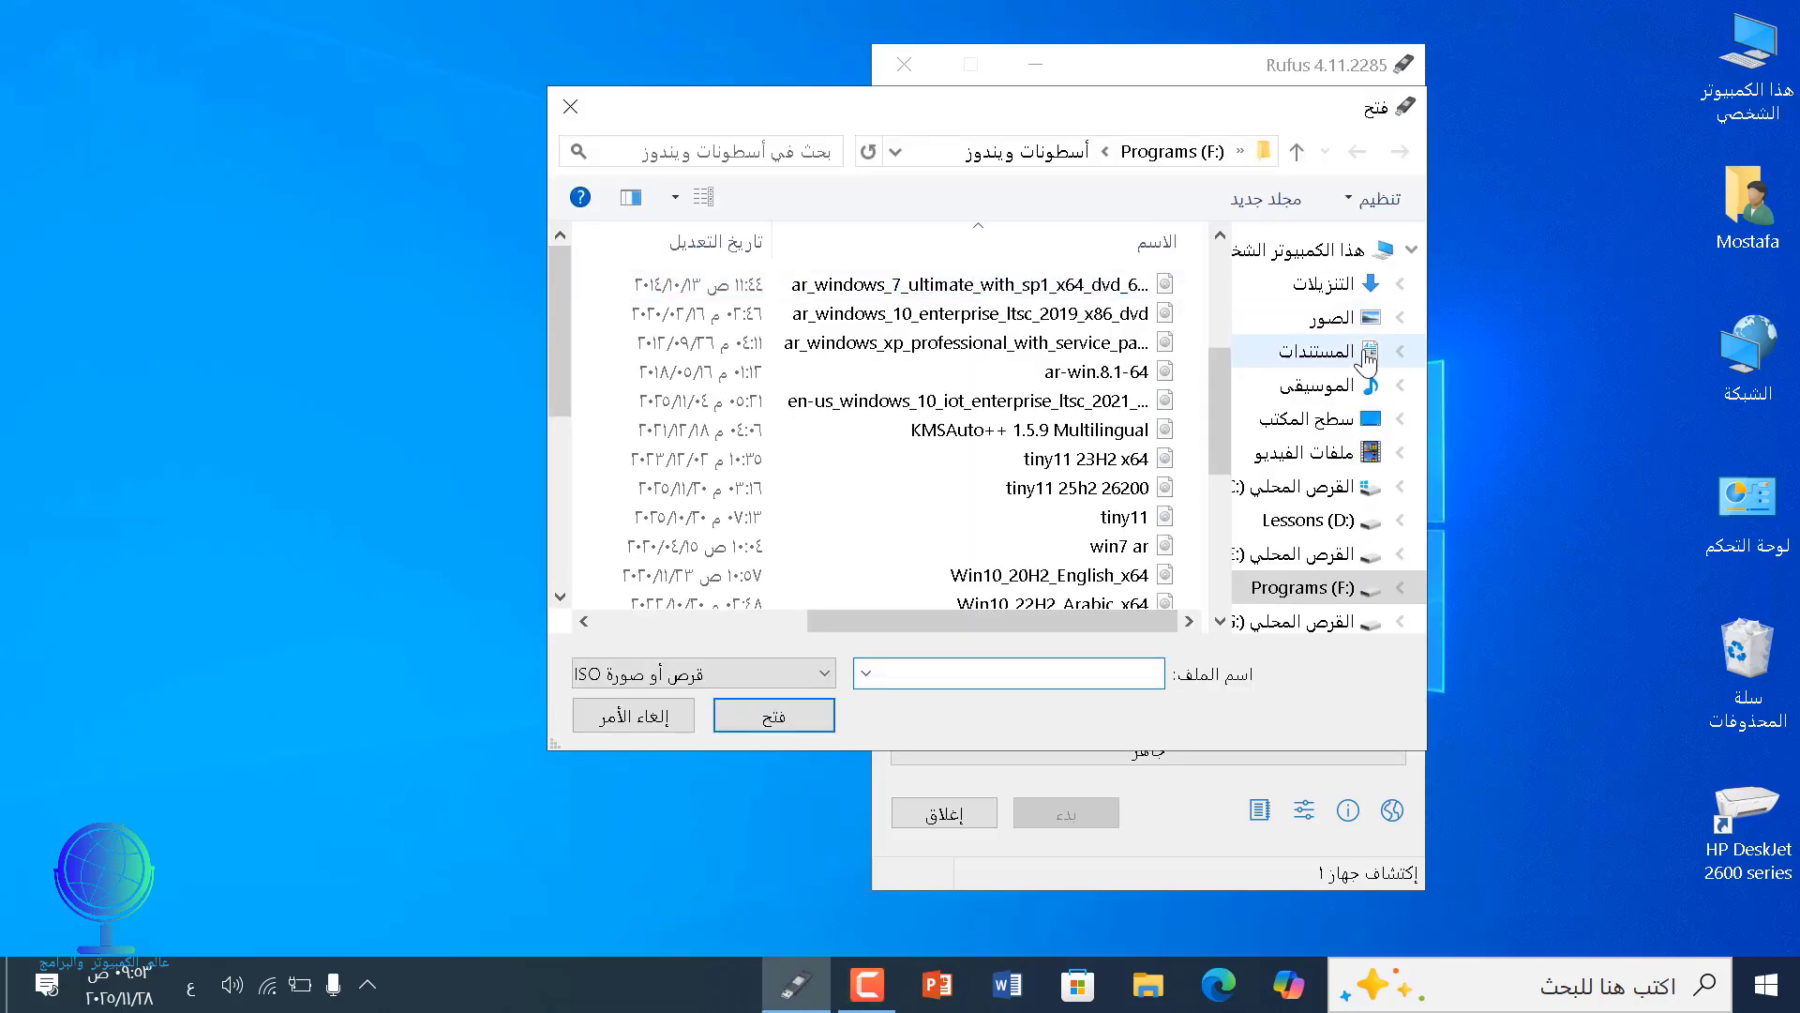
left_click(1341, 424)
double_click(1087, 295)
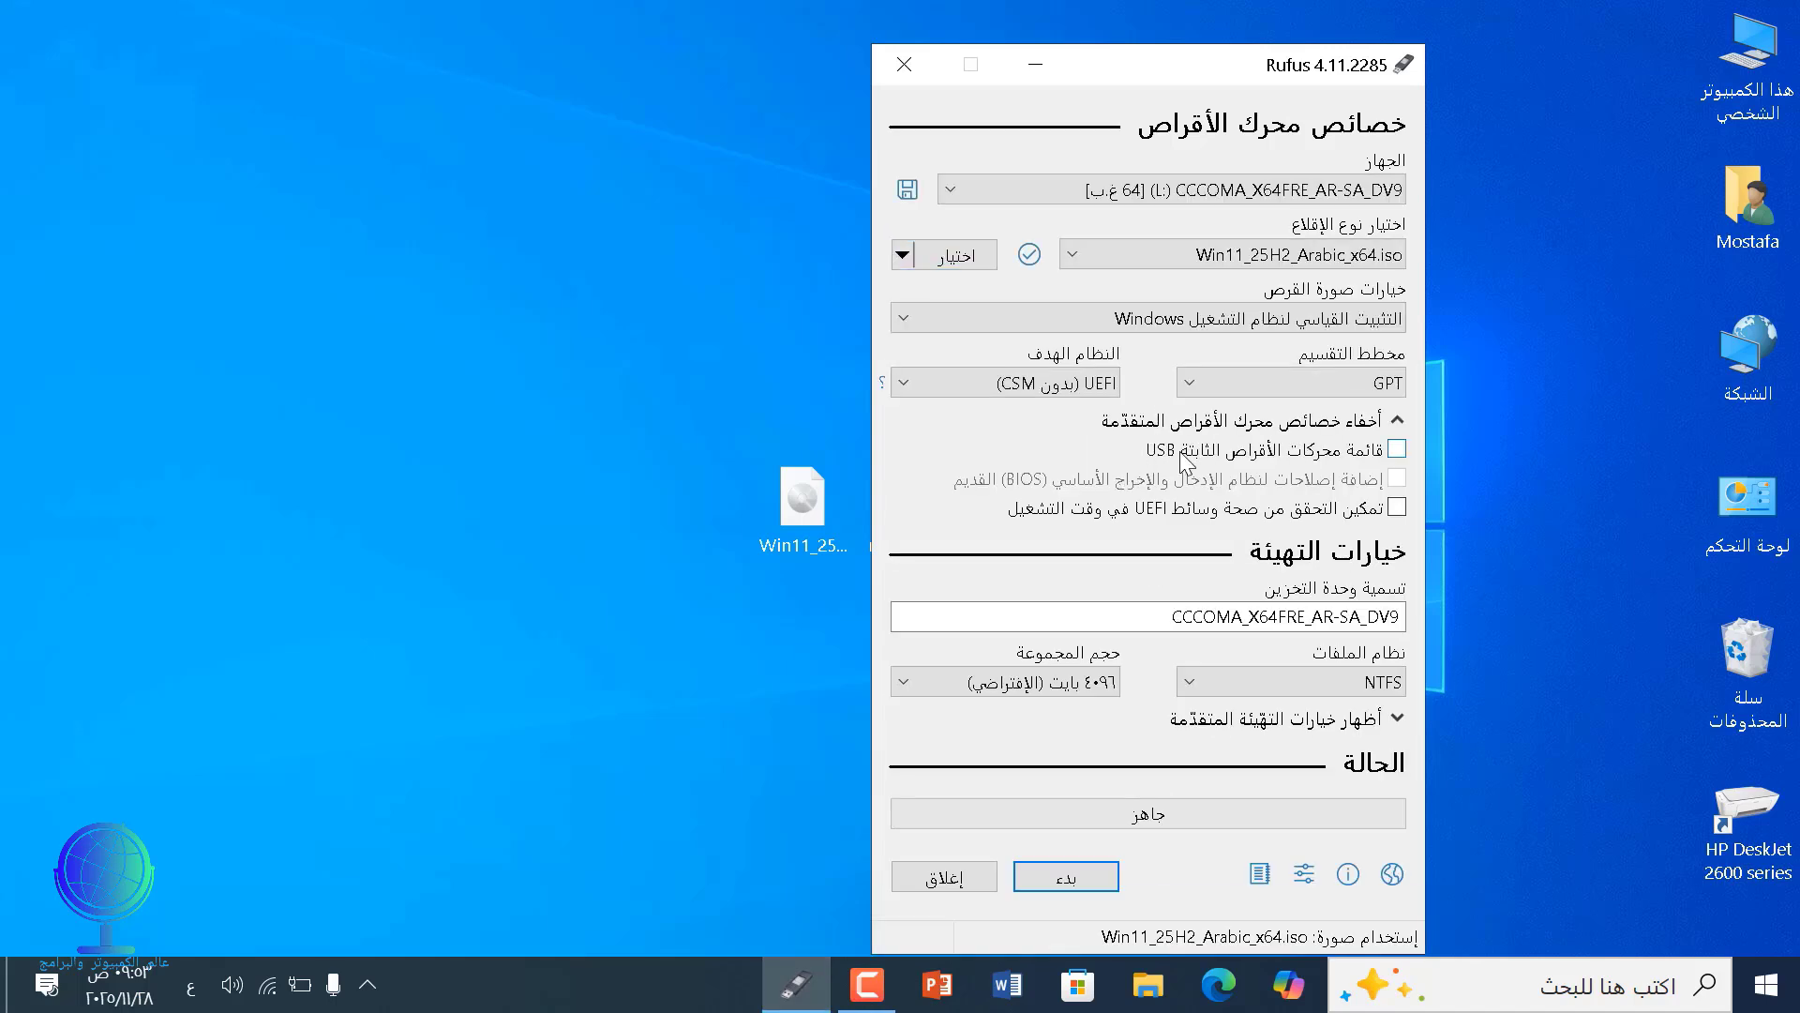
Step: Switch the partition scheme to MBR and return it to GPT
left_click(1314, 386)
left_click(1318, 433)
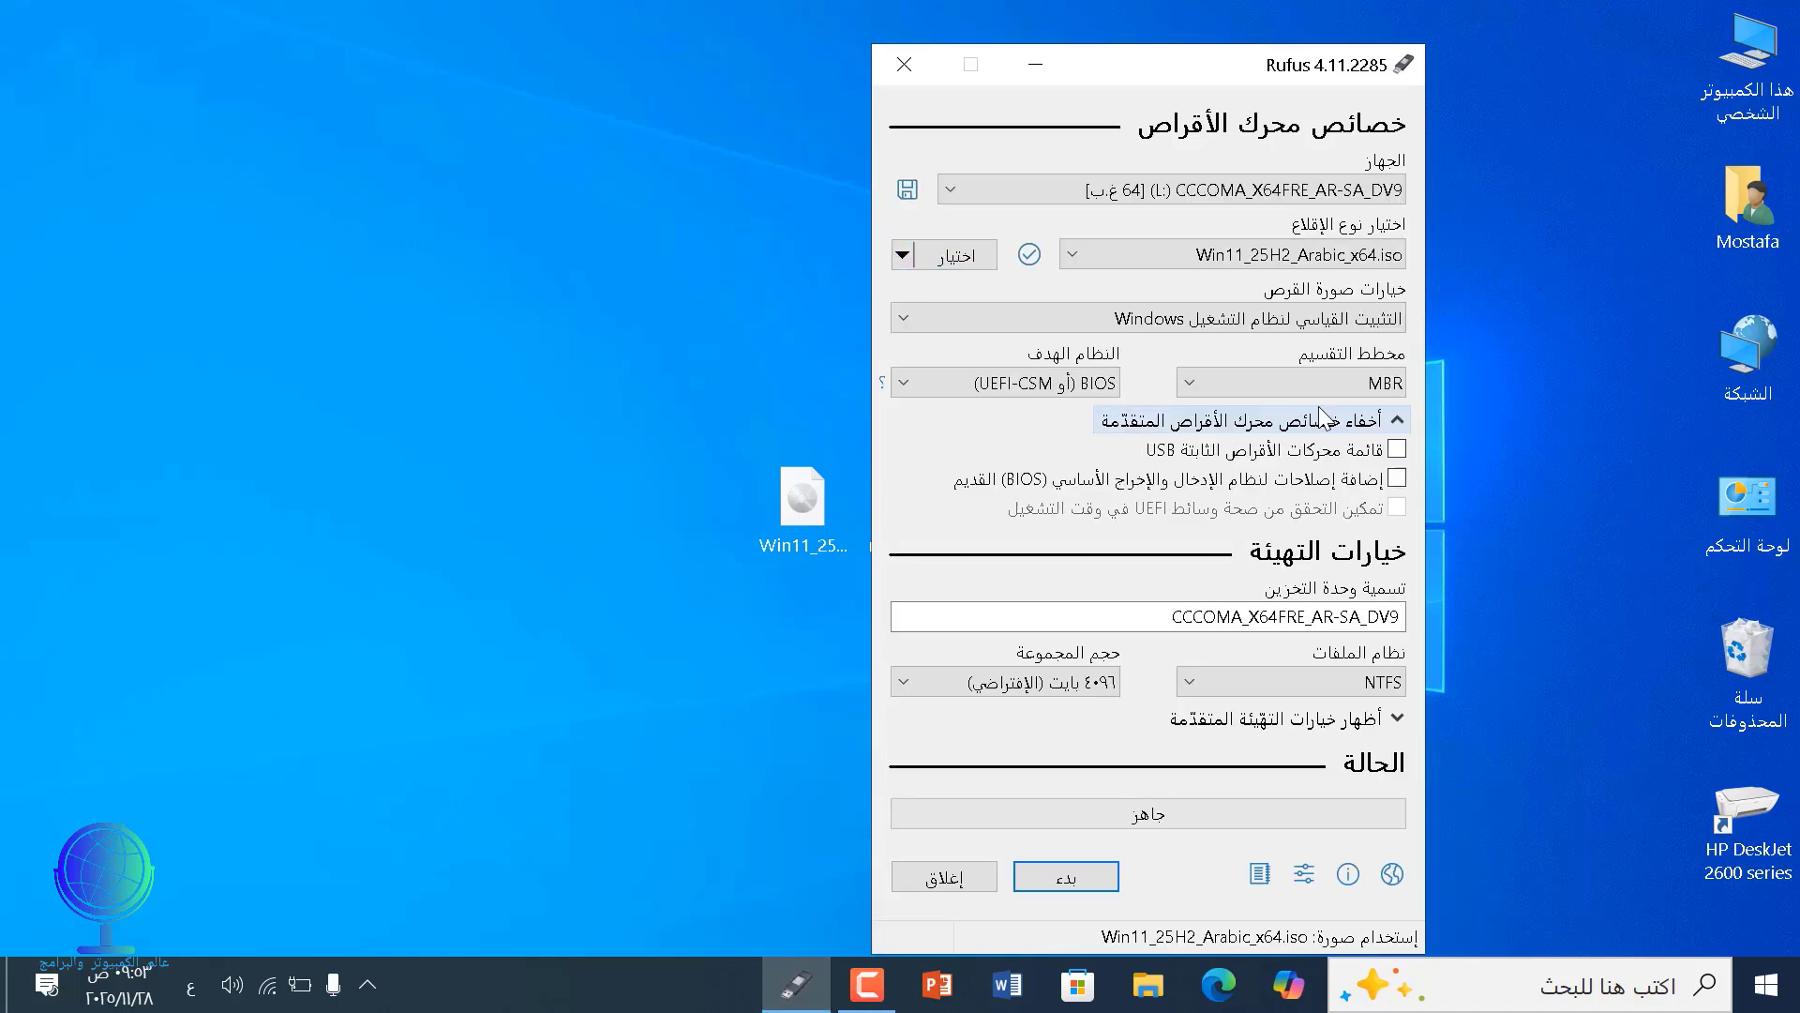
left_click(1320, 376)
left_click(1330, 434)
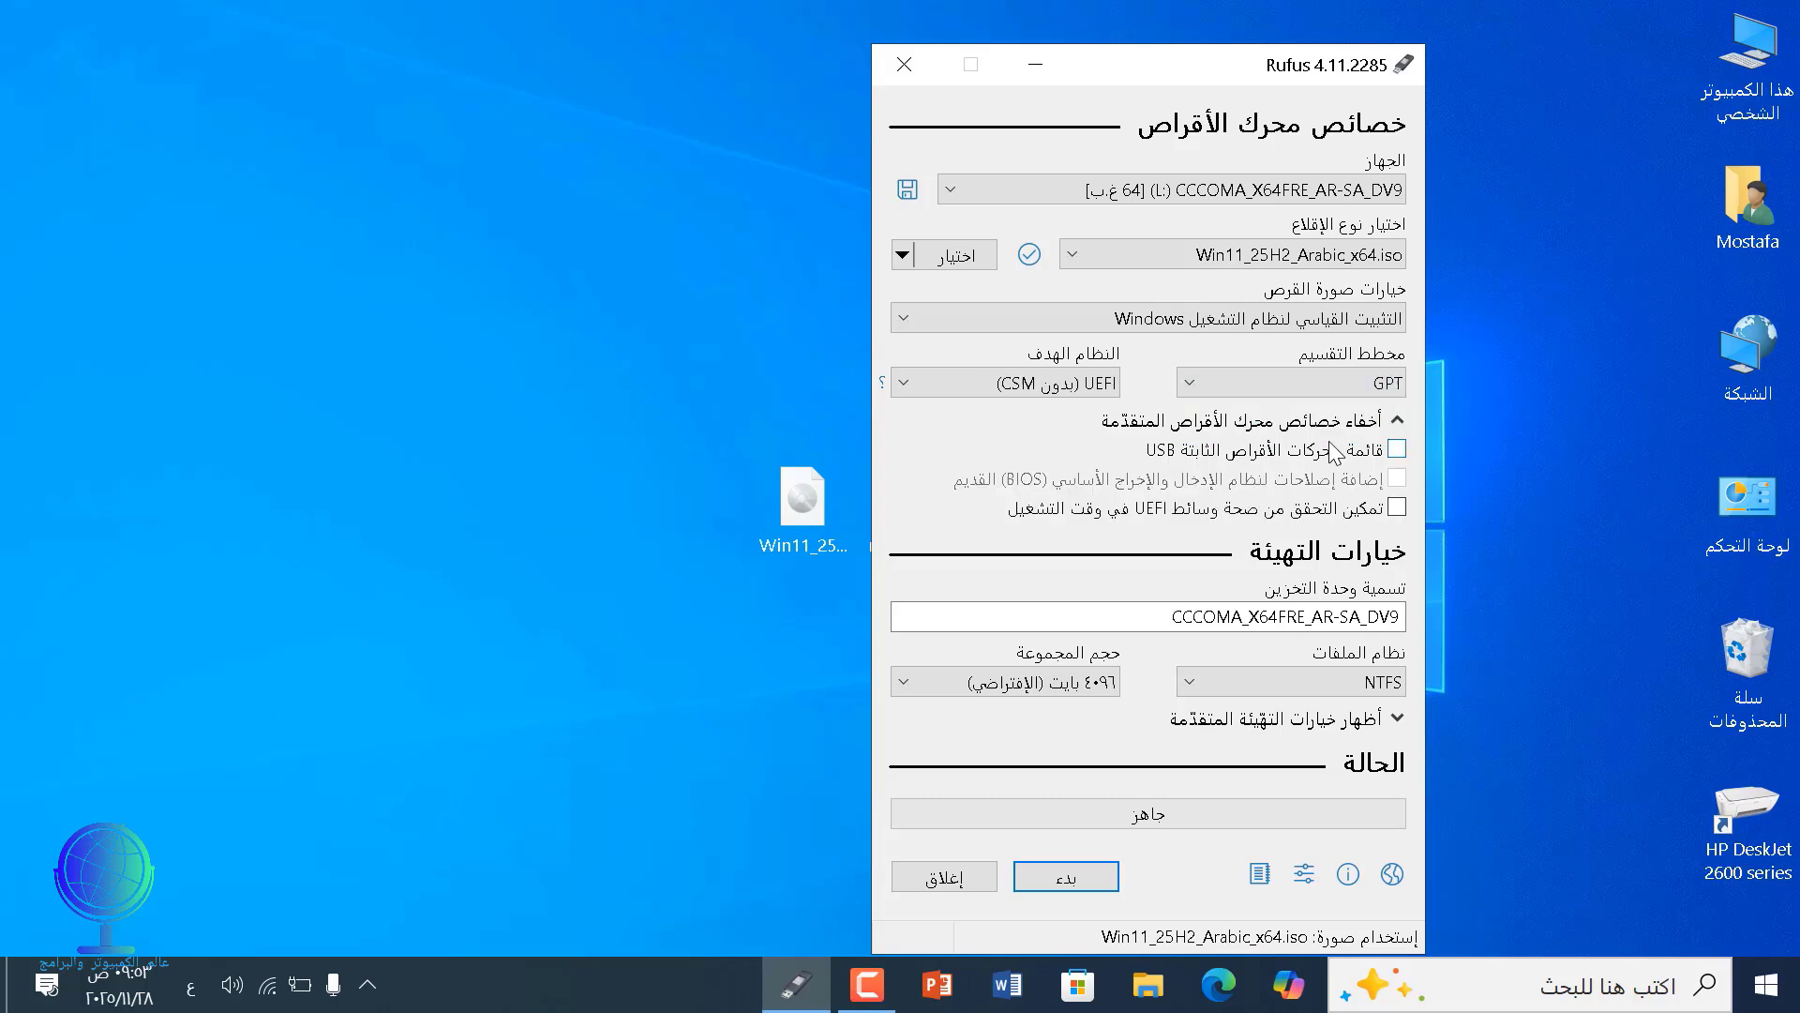
Step: Write the USB drive with hardware and Microsoft account requirements removed and data collection and BitLocker disabled, accept erasing the drive, and close Rufus
left_click(1104, 893)
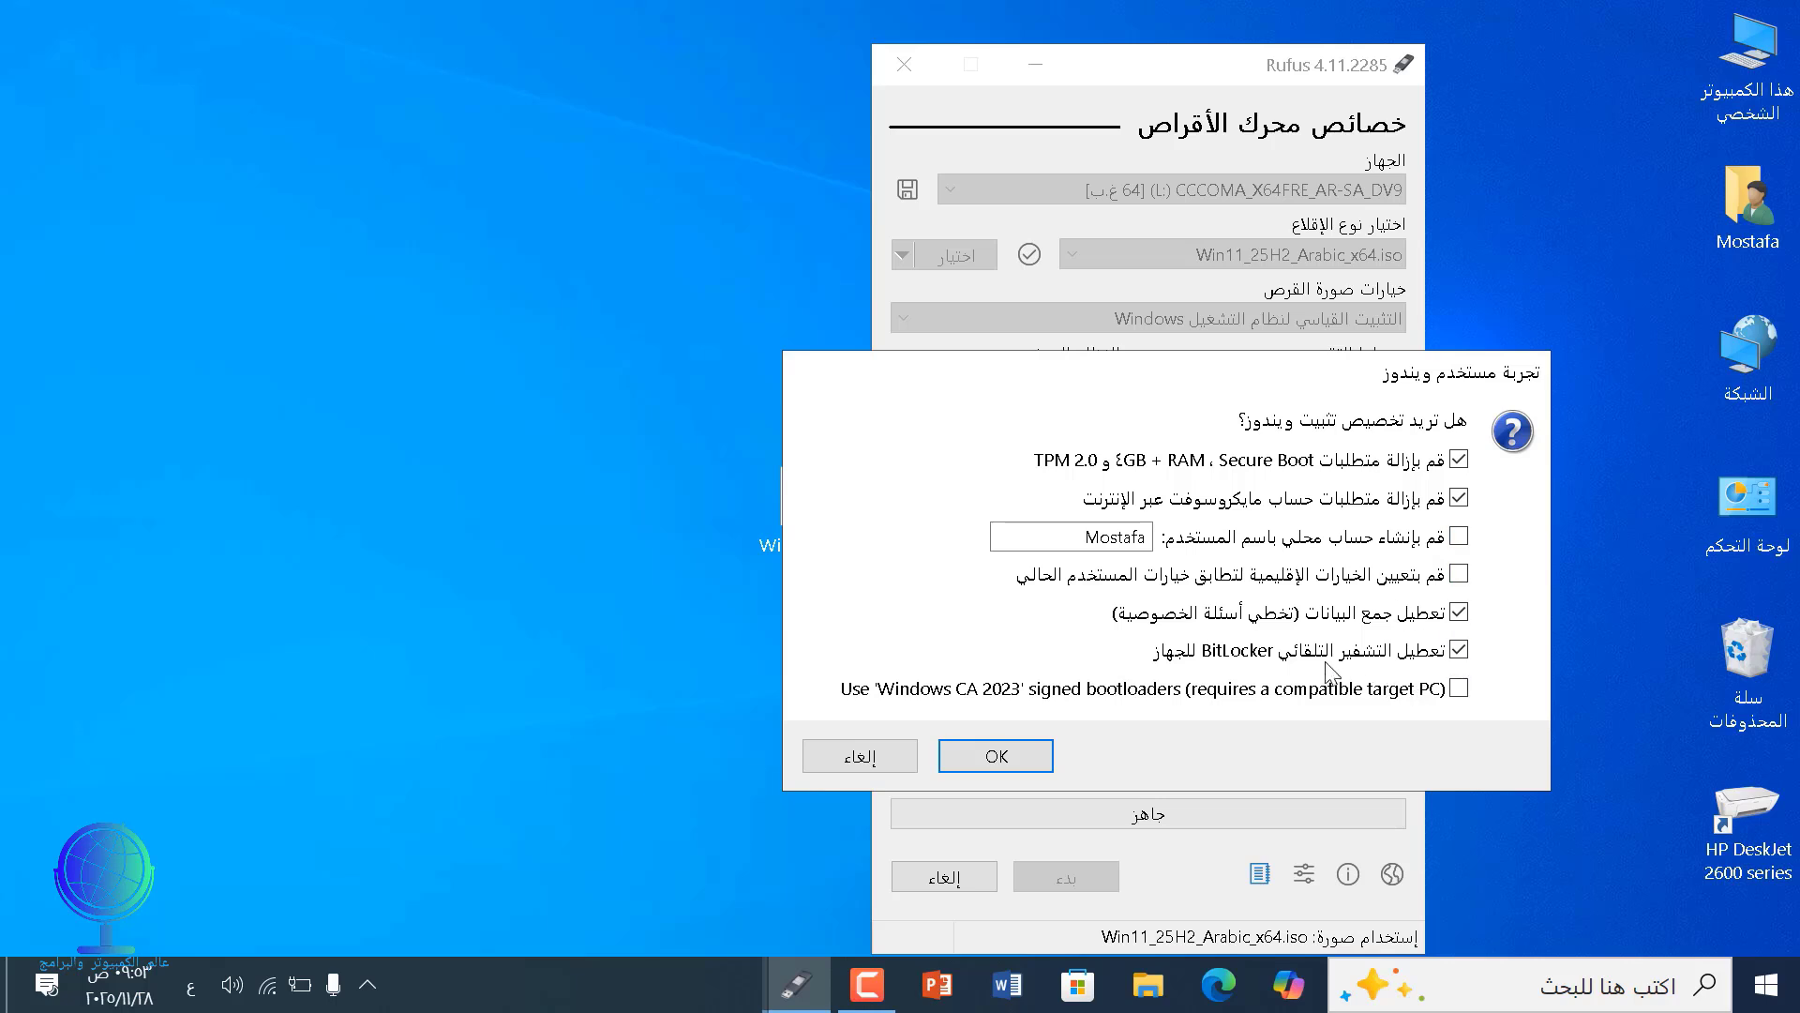
left_click(1059, 755)
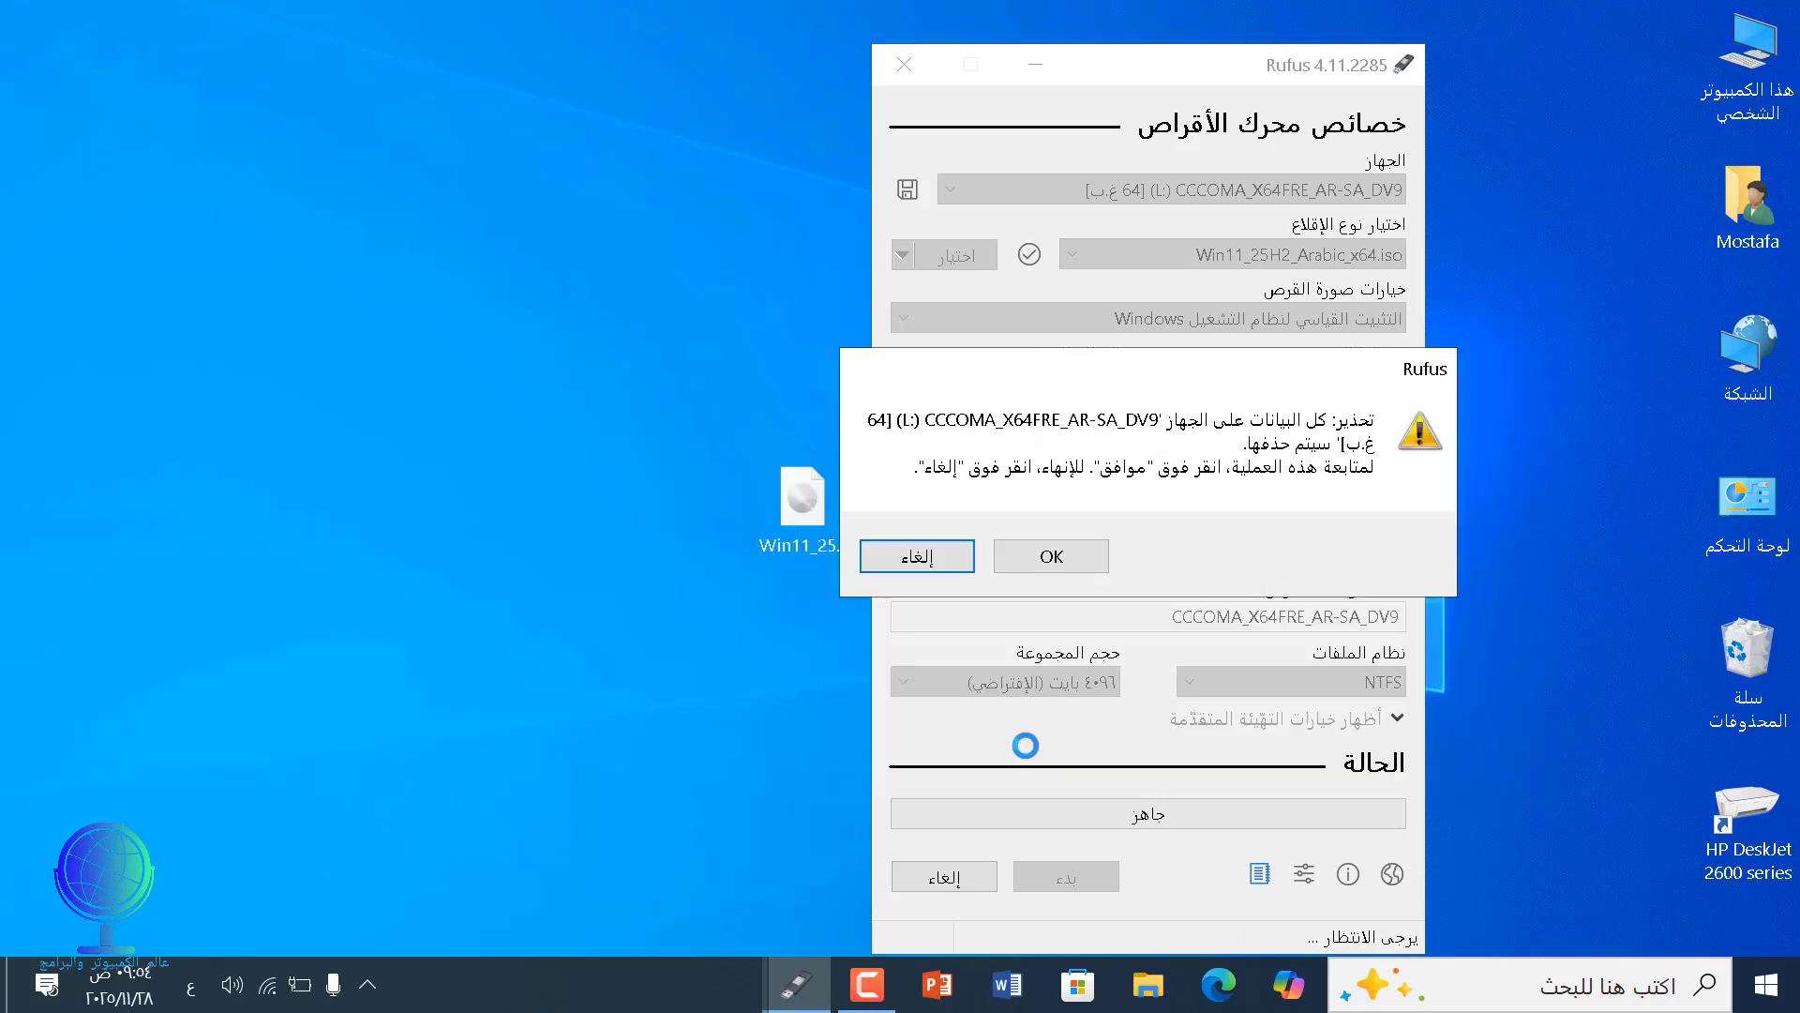
left_click(1048, 559)
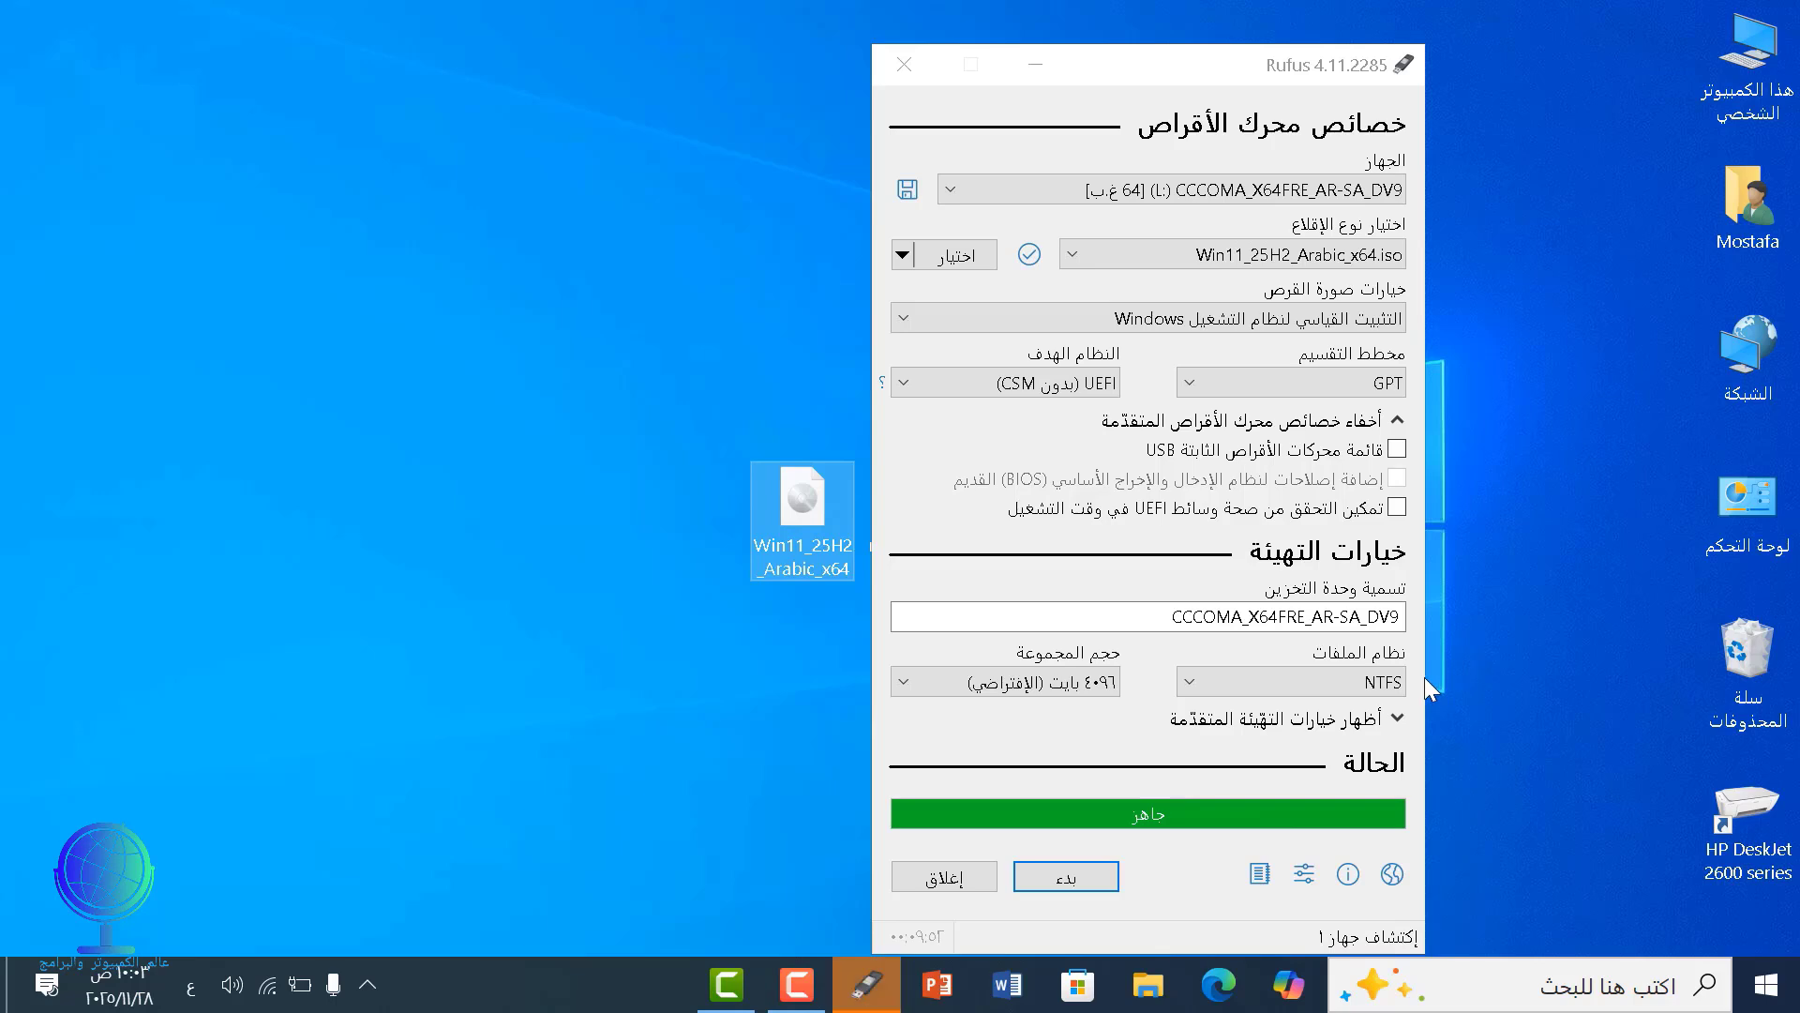
left_click(971, 881)
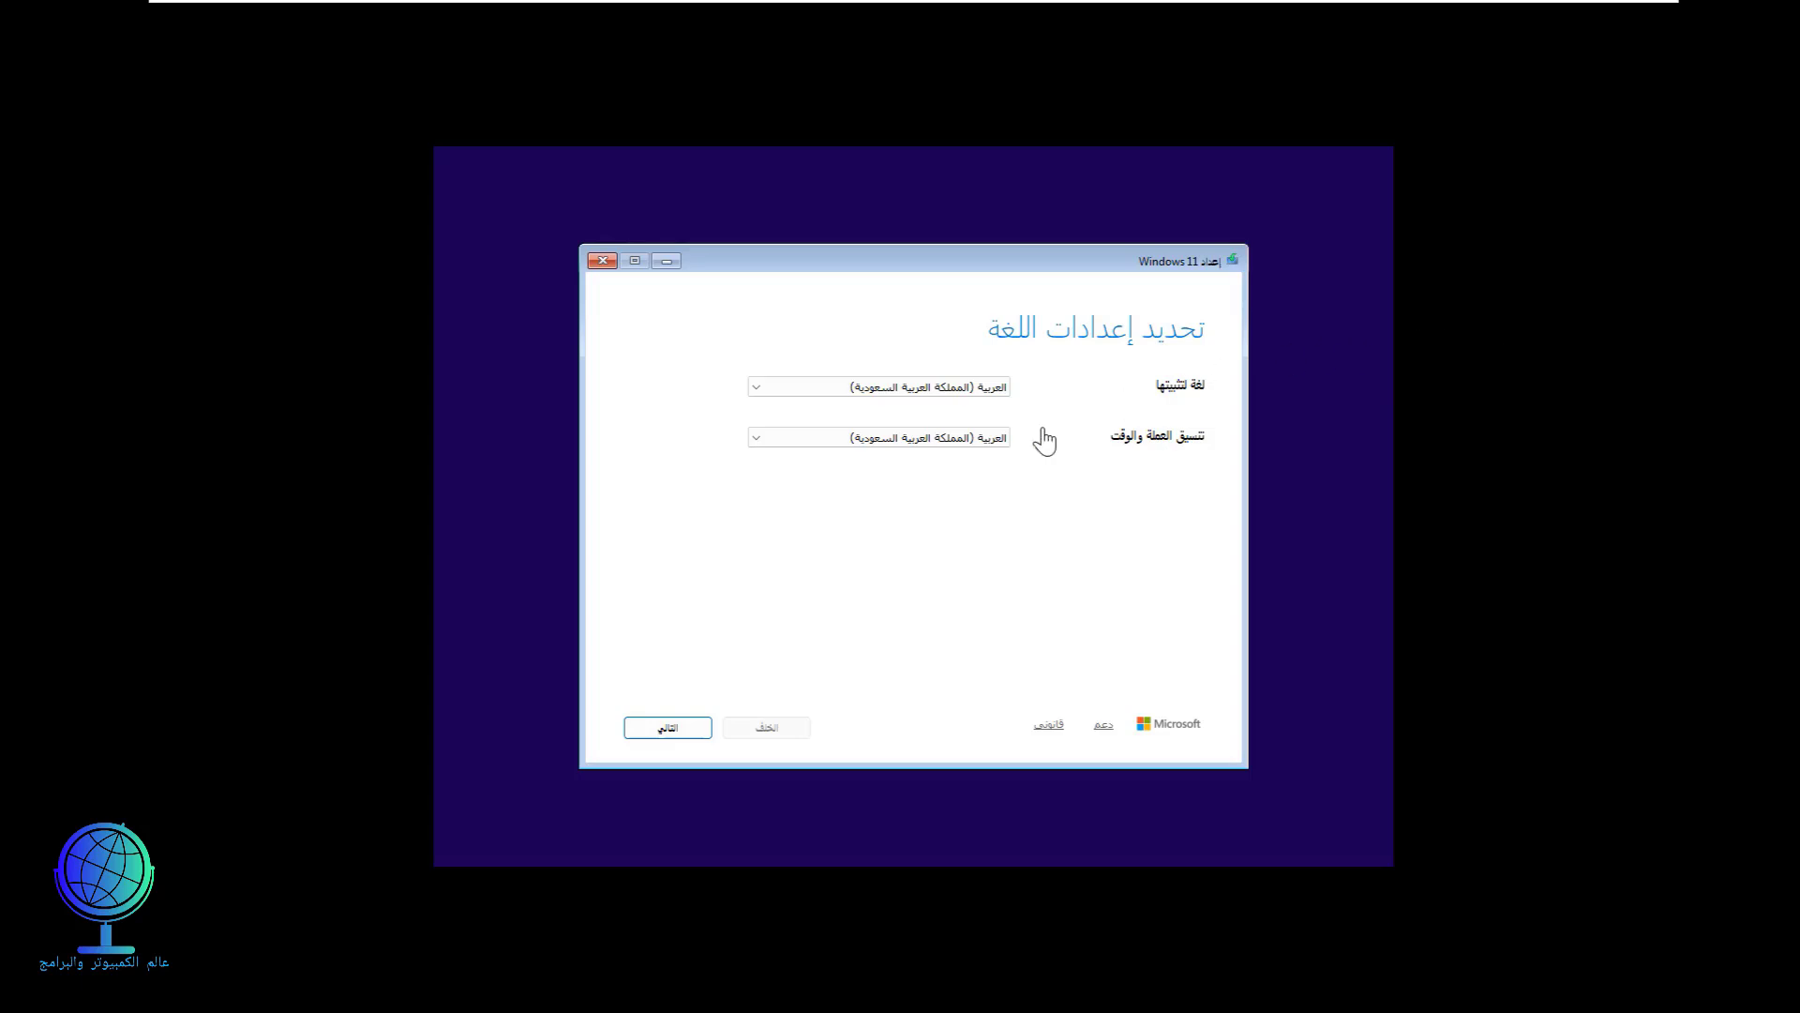
Step: In Windows 11 Setup, set the time and currency format to English (World), الإنجليزية (العالم), and continue
left_click(899, 439)
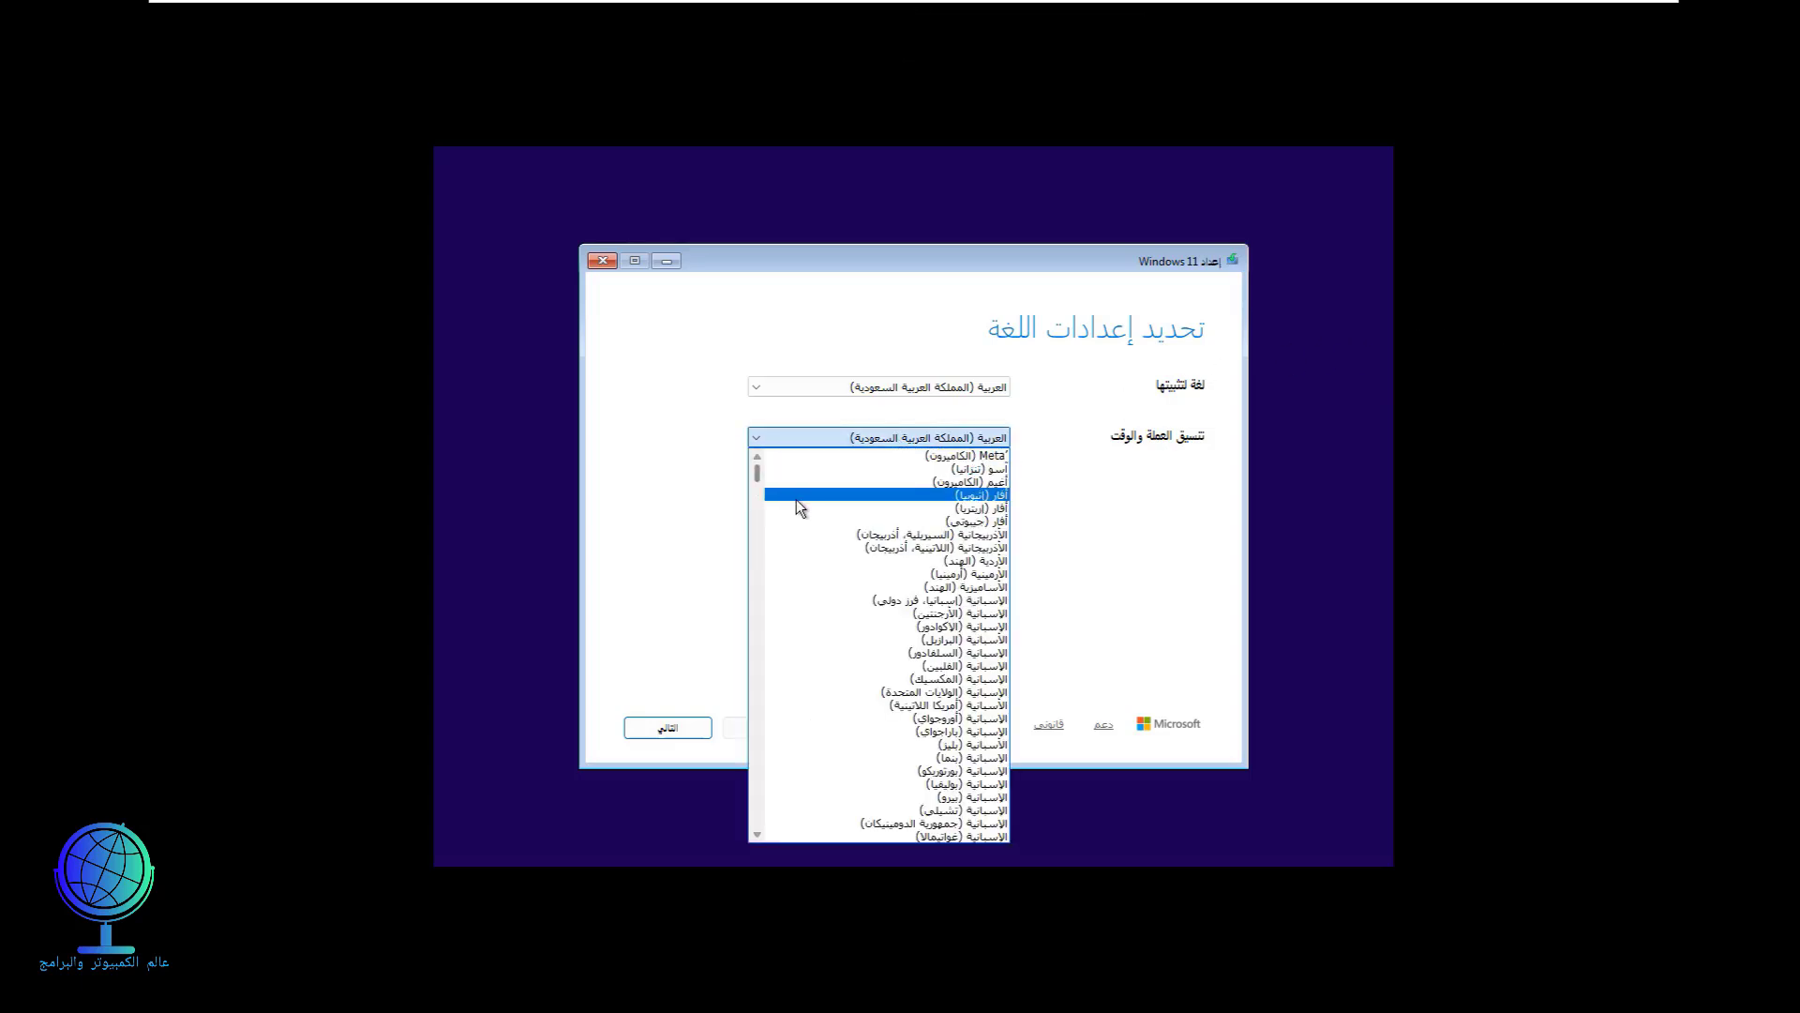
scroll(835, 516, "down", 5)
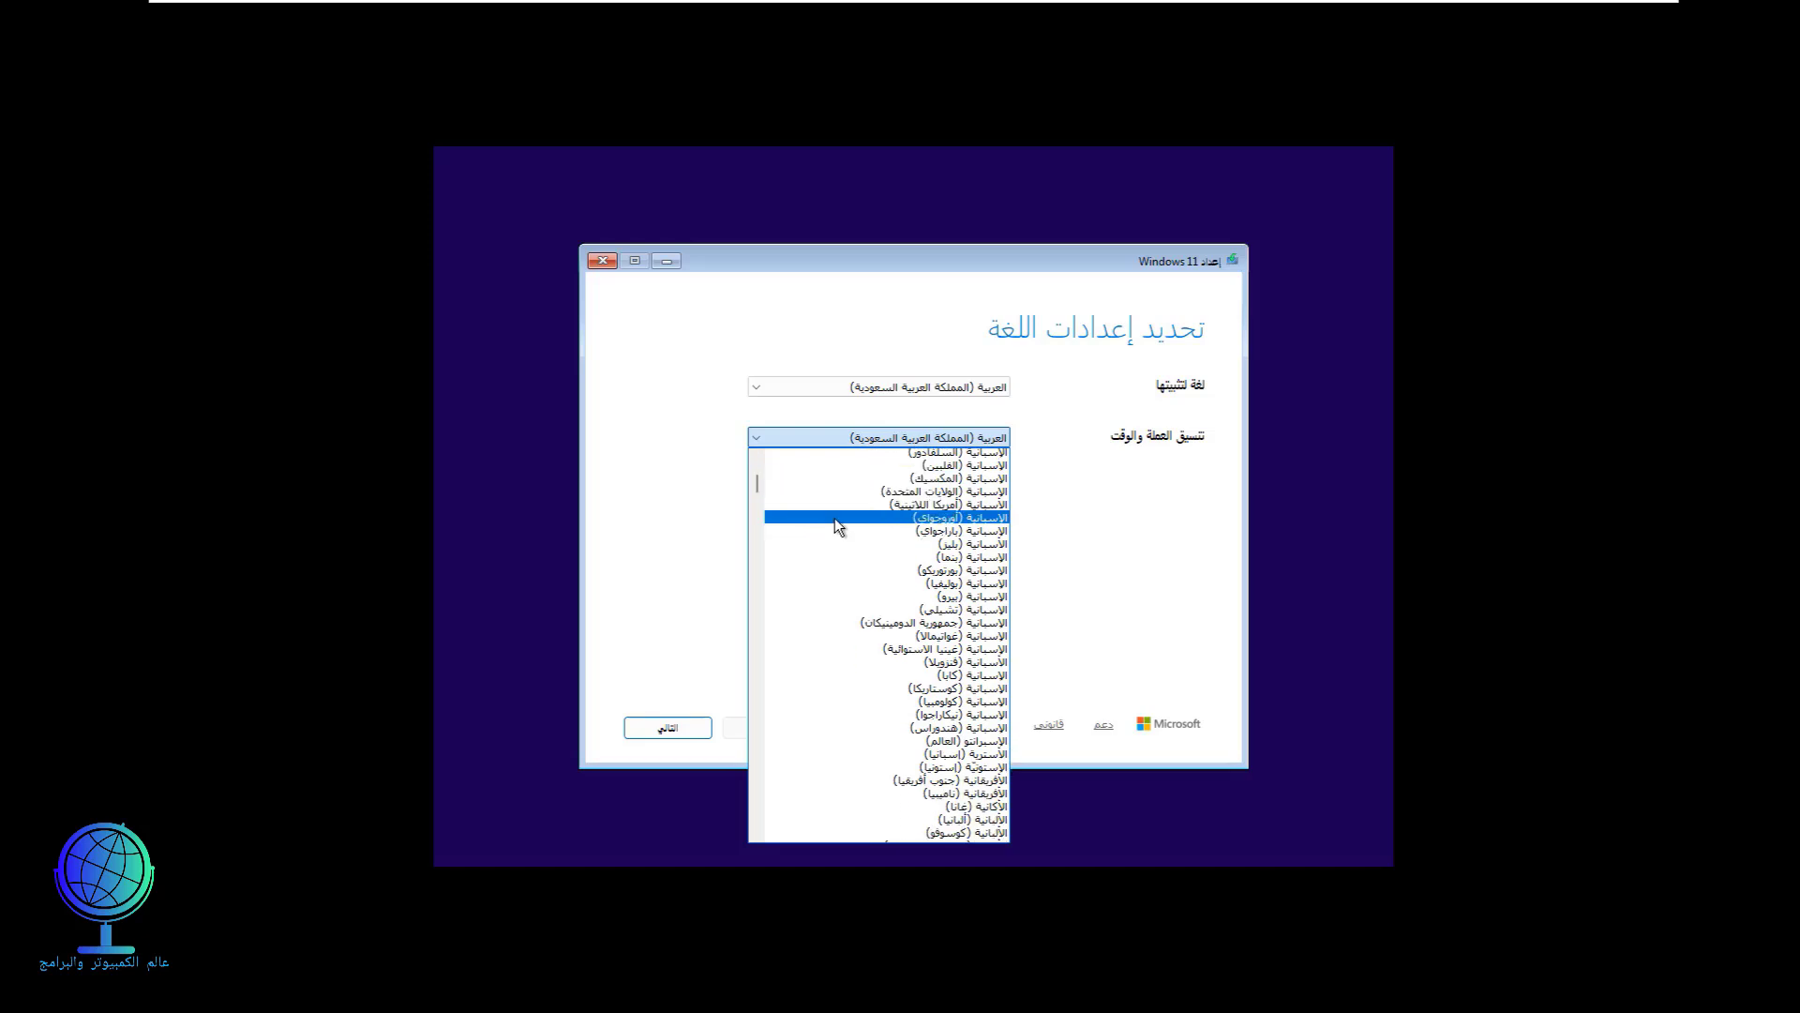
scroll(834, 518, "down", 5)
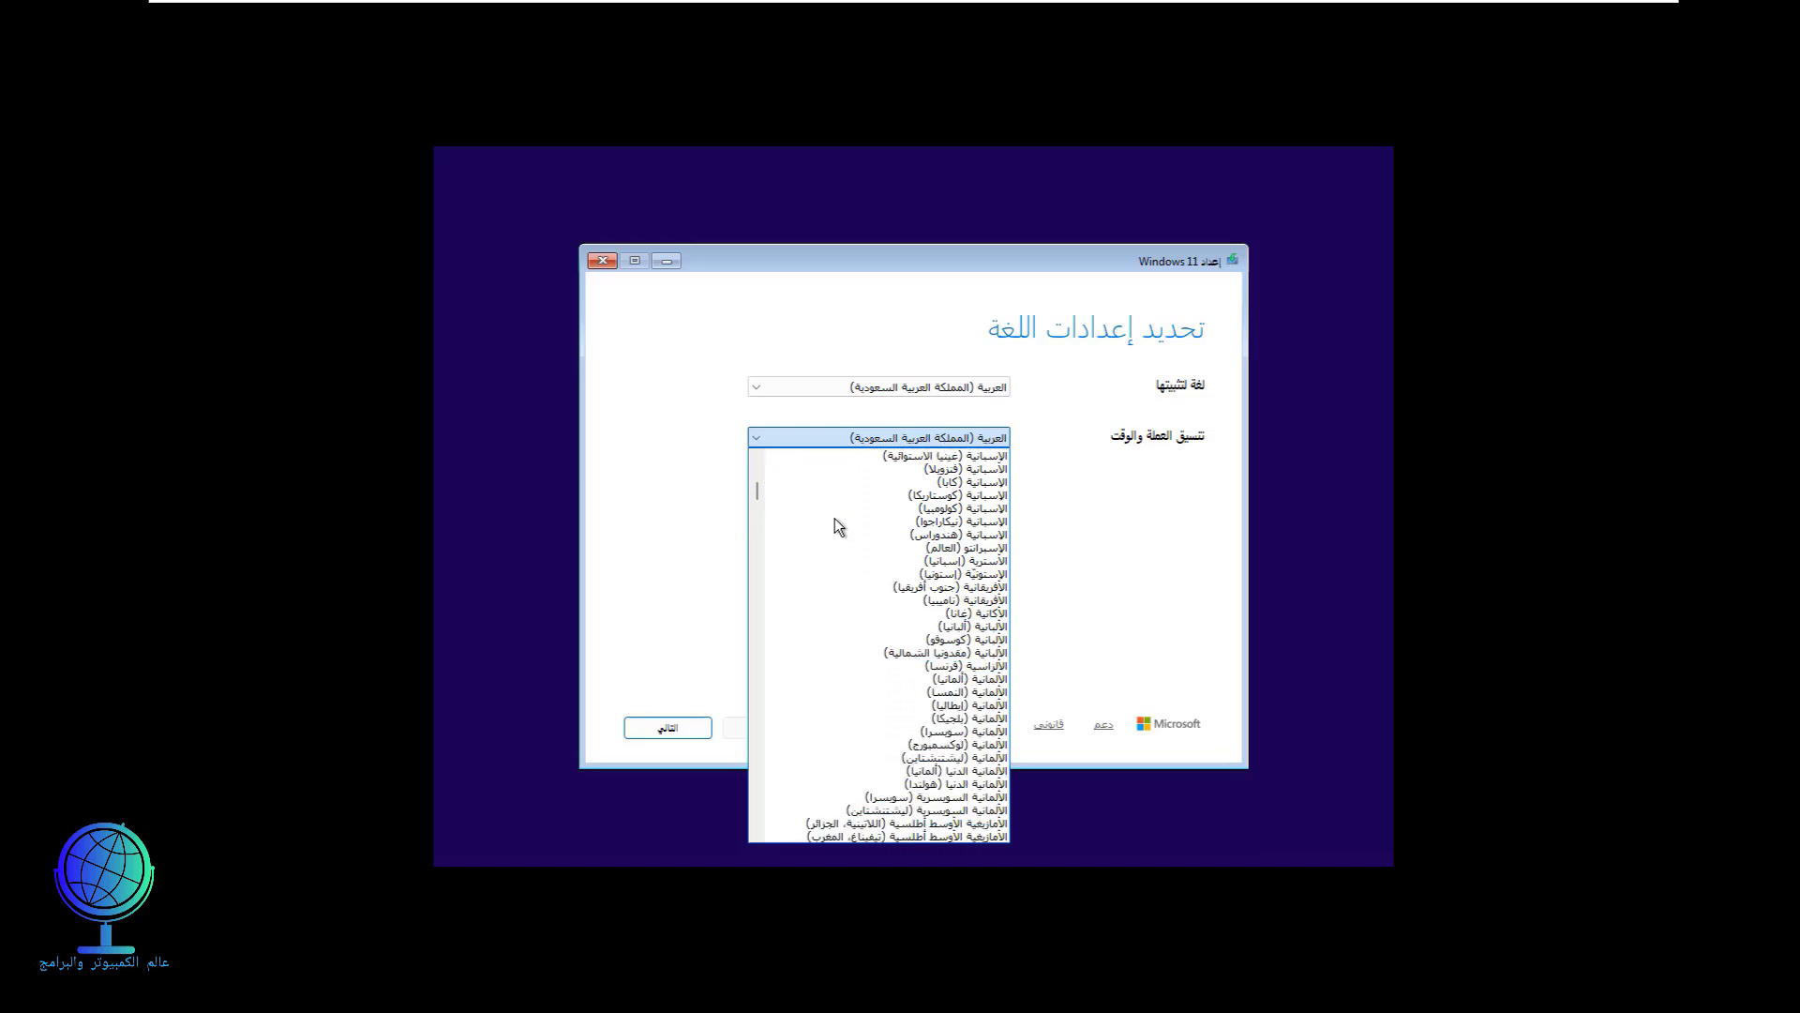
scroll(834, 518, "down", 4)
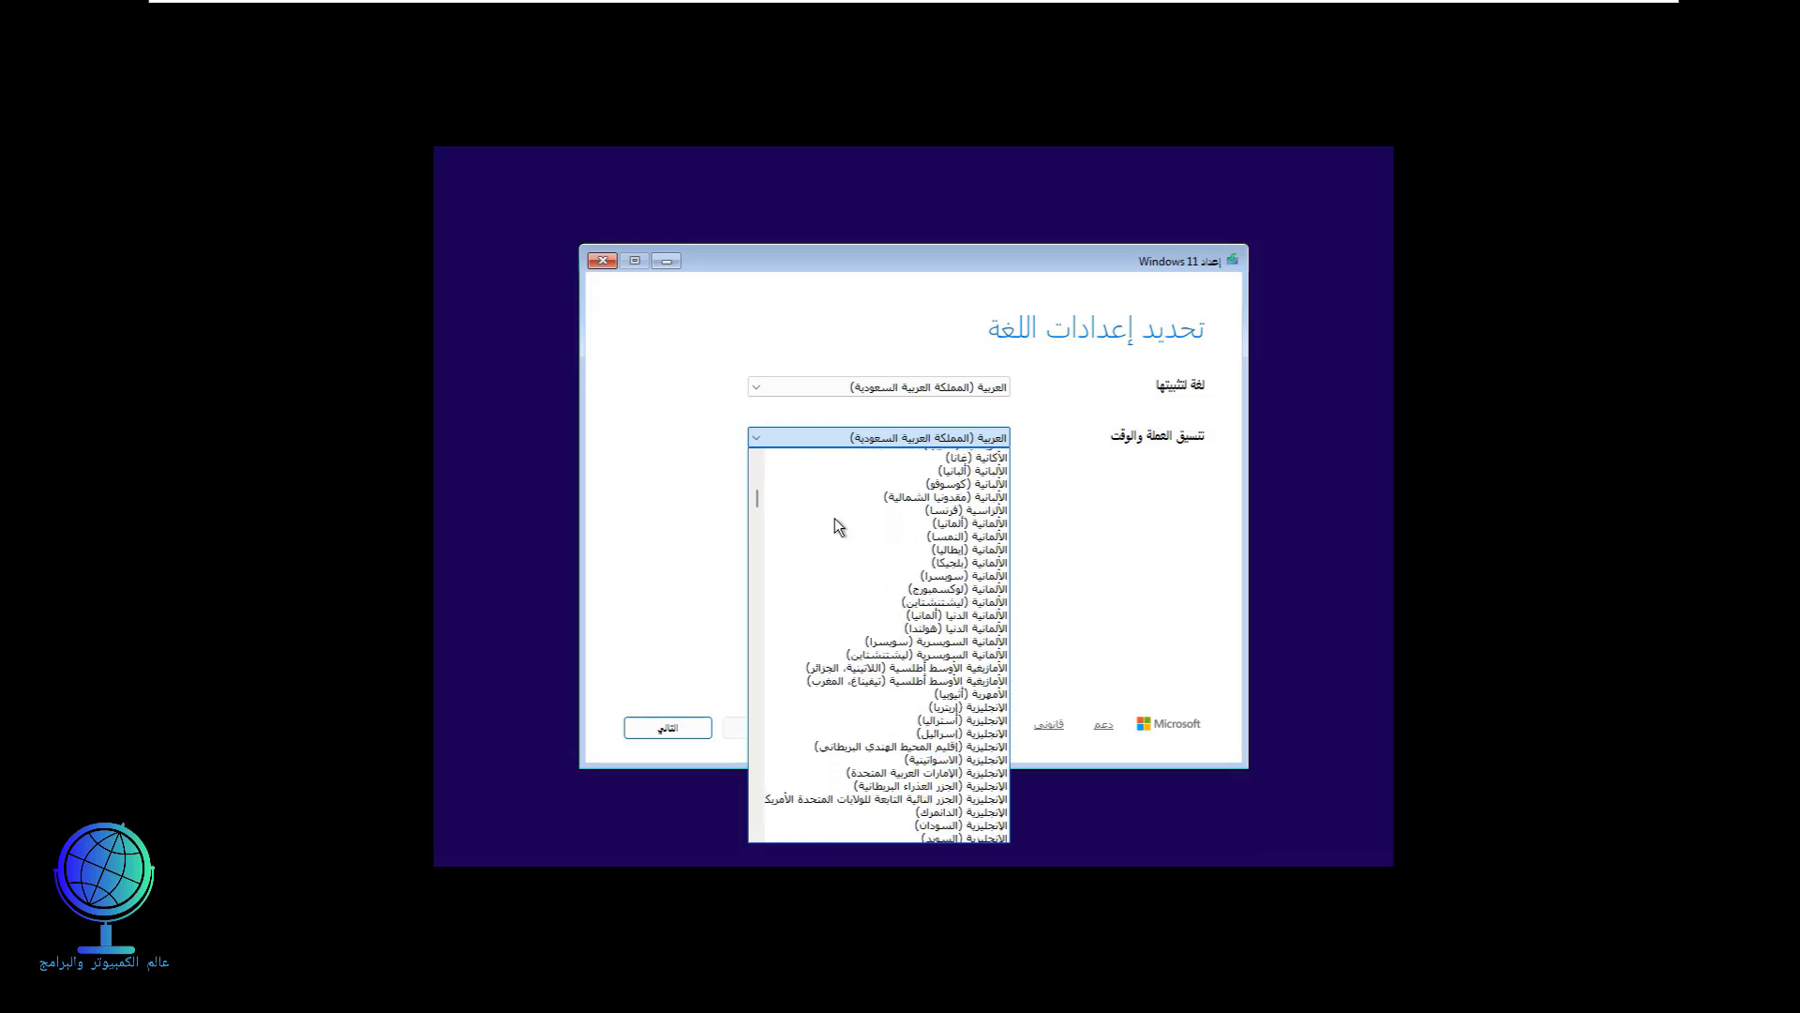
scroll(835, 517, "down", 3)
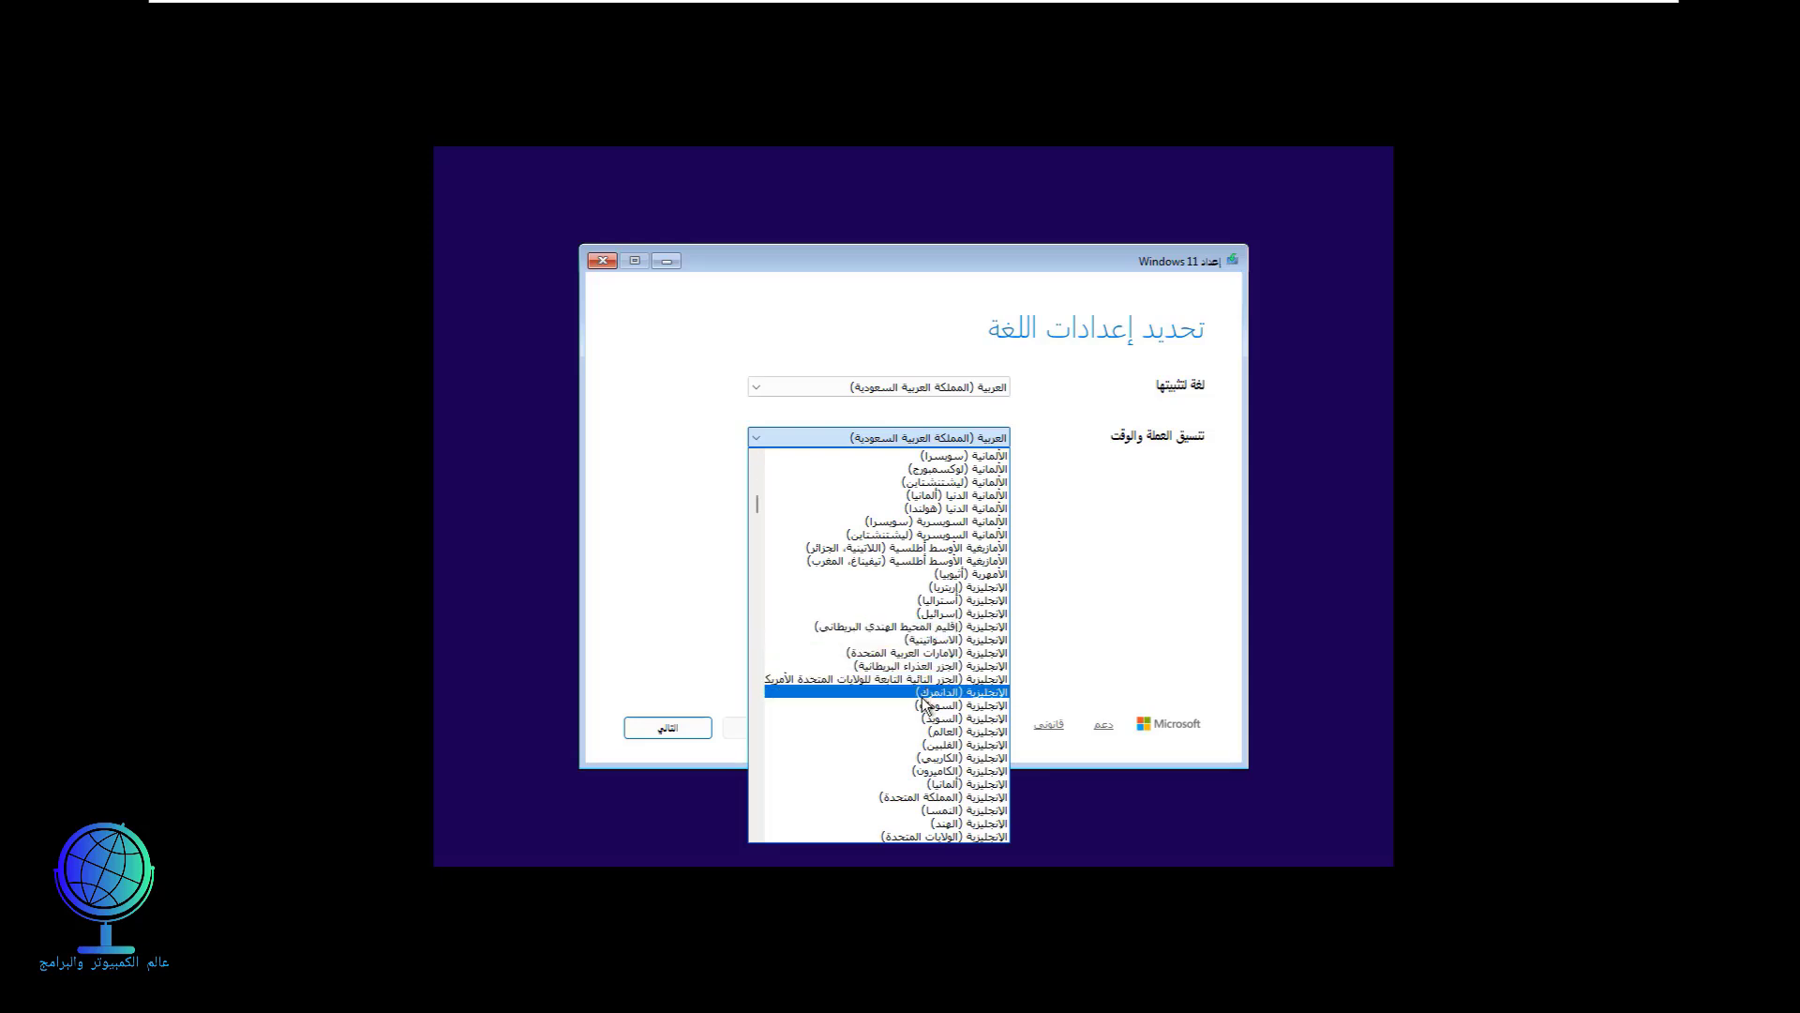
scroll(926, 695, "down", 1)
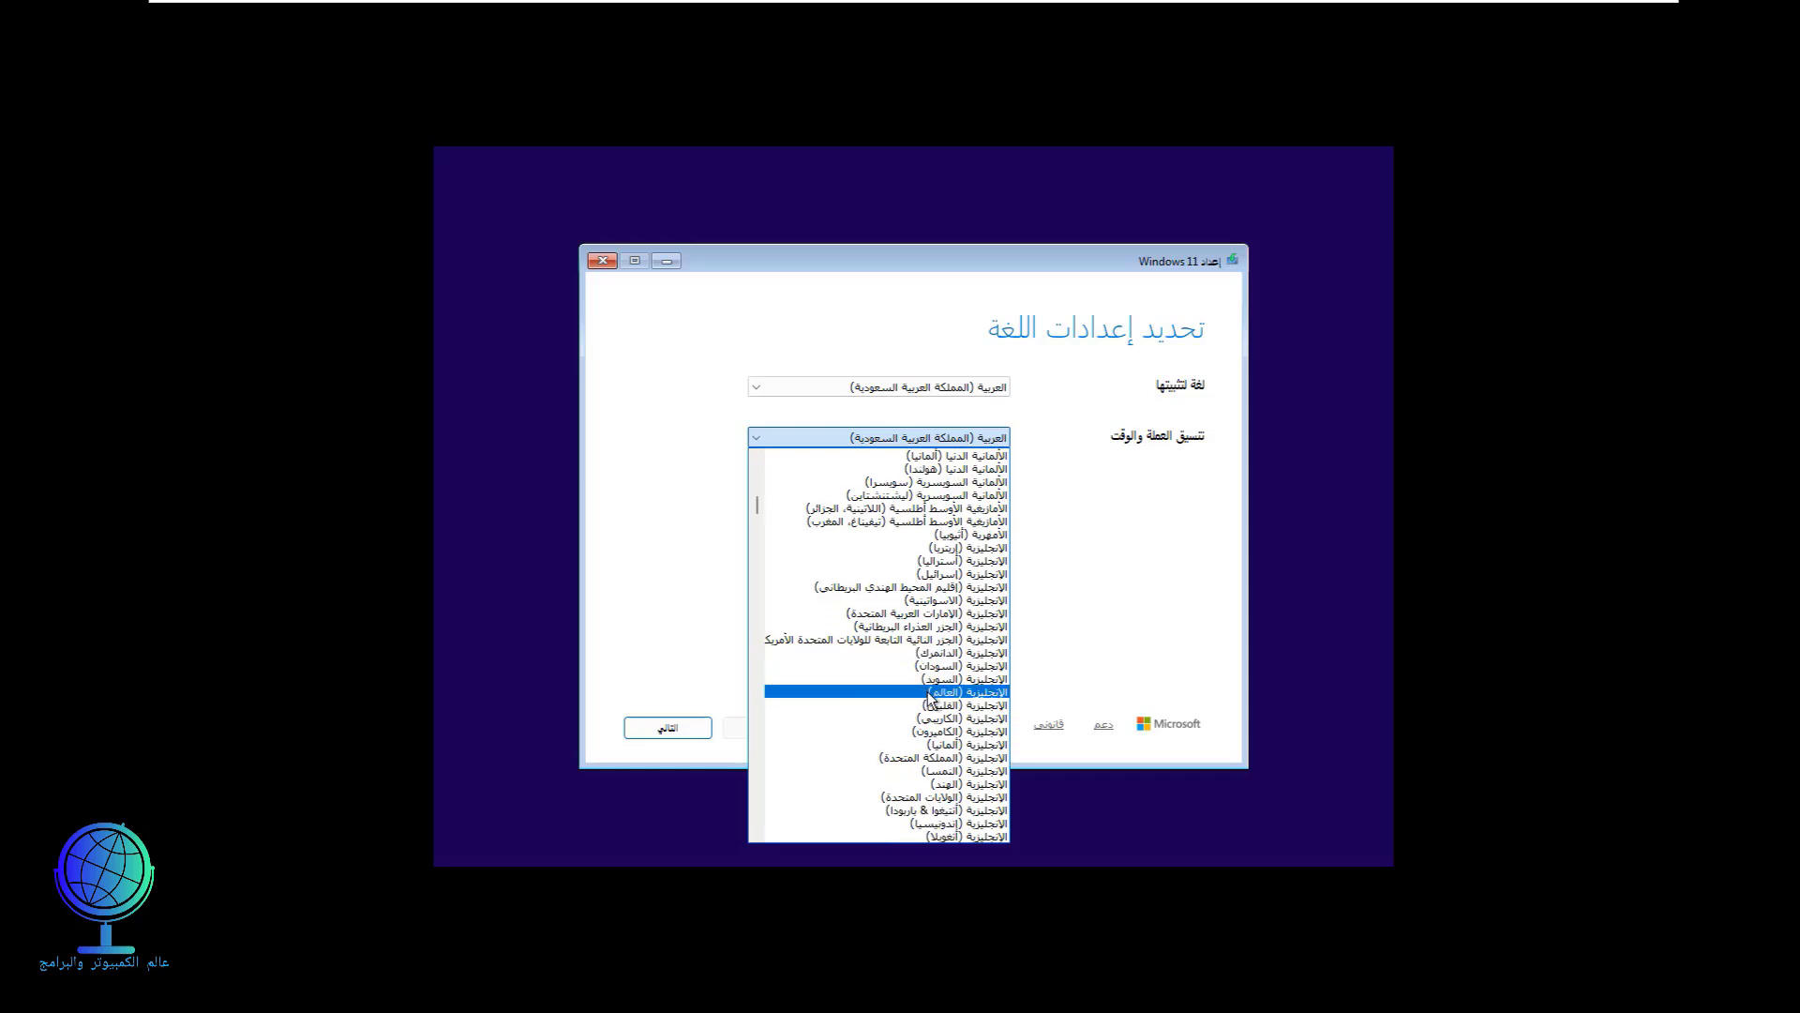
left_click(975, 691)
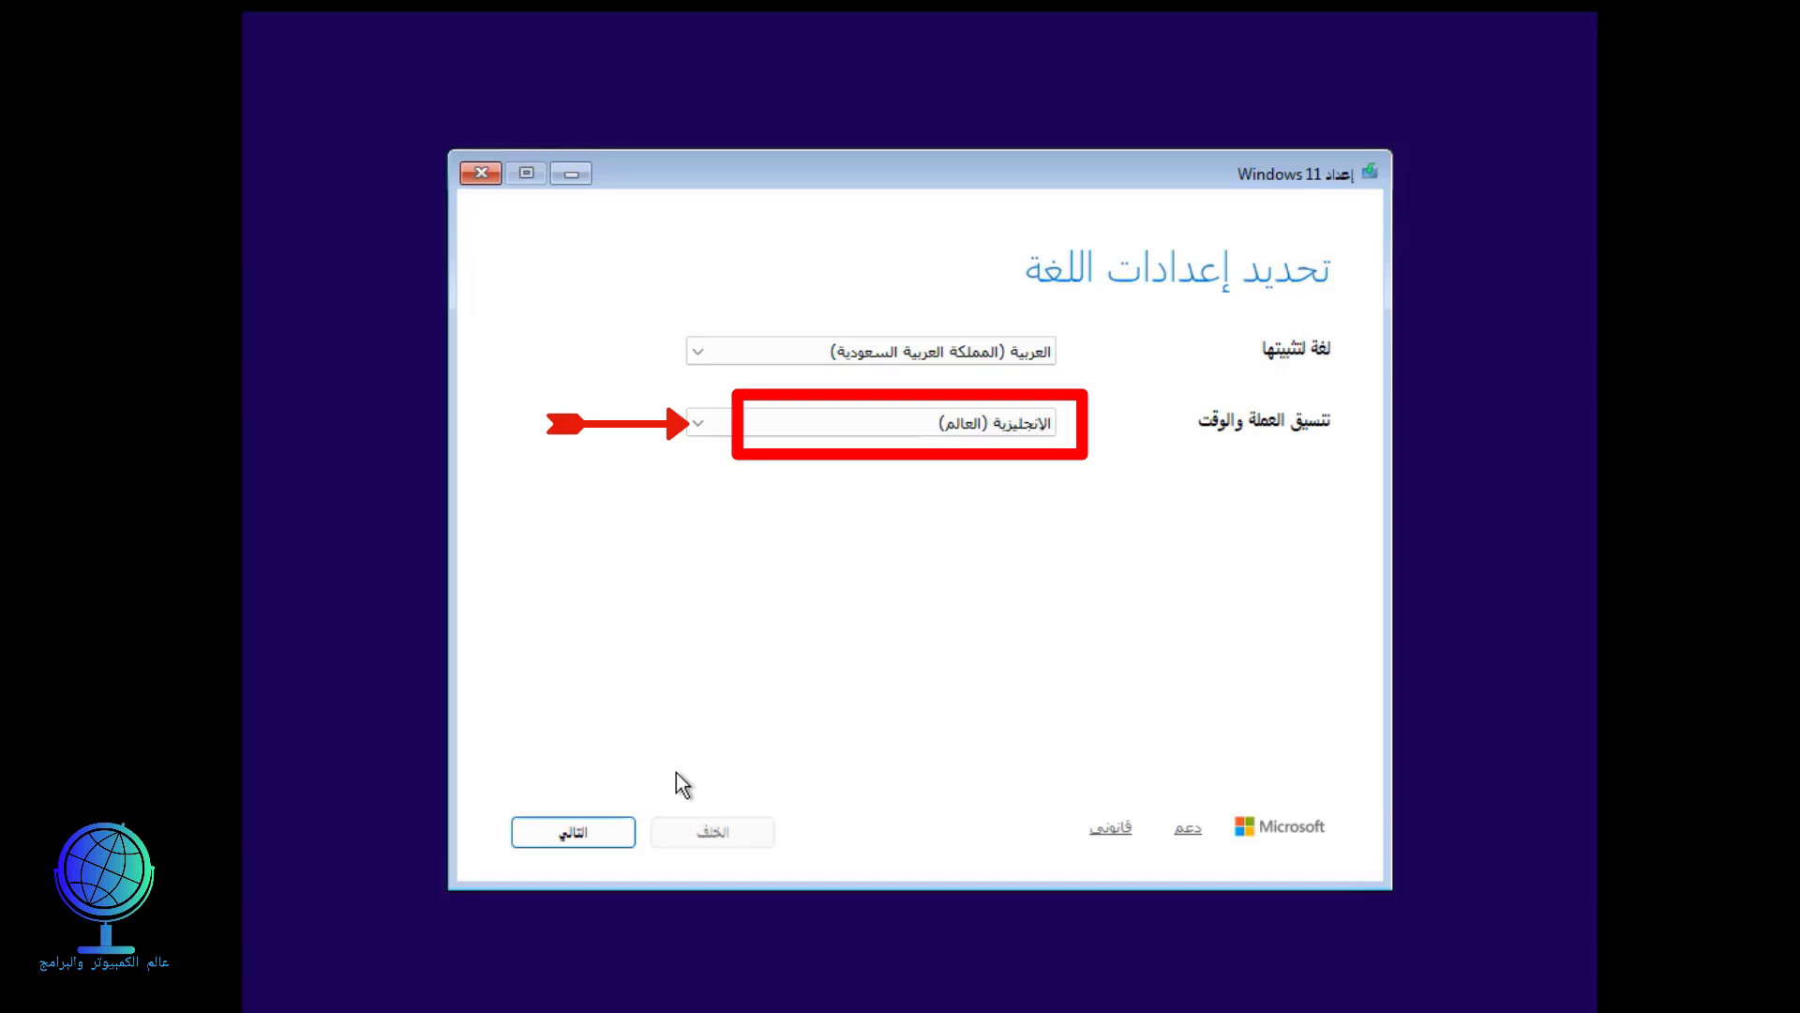
left_click(616, 831)
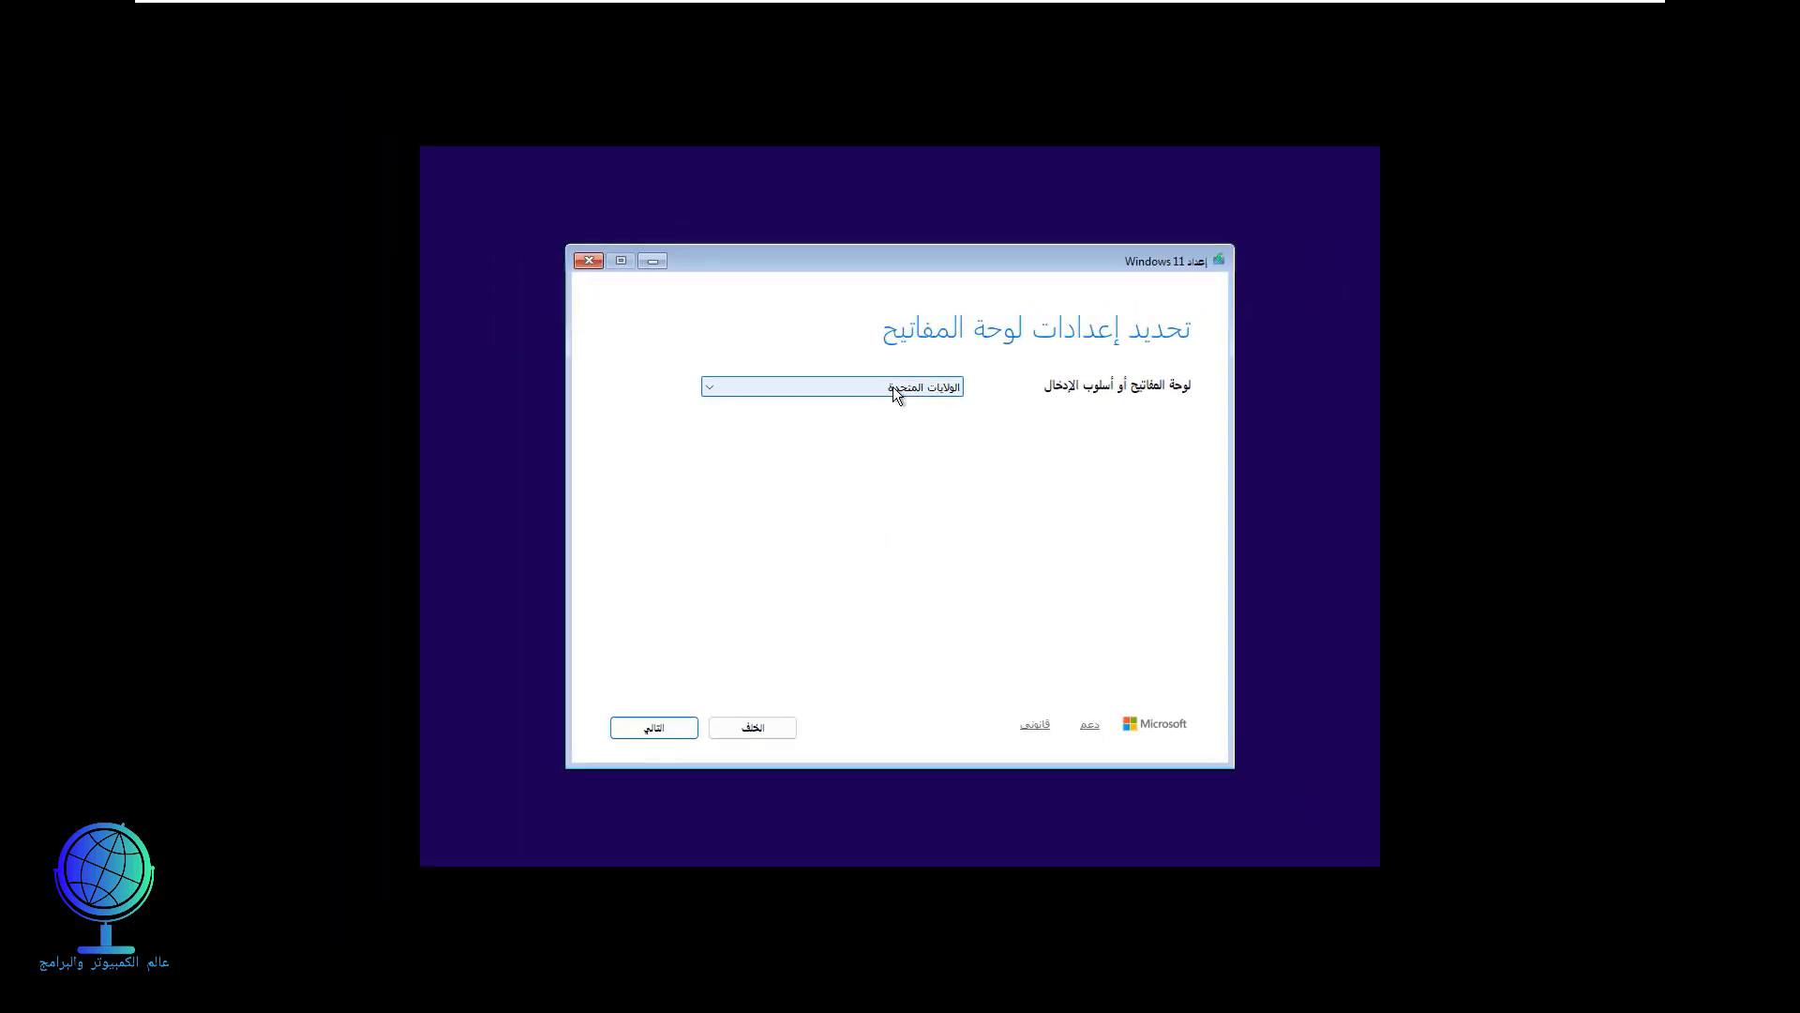
Step: Accept the United States (الولايات المتحدة) keyboard layout and continue to the setup options
left_click(897, 387)
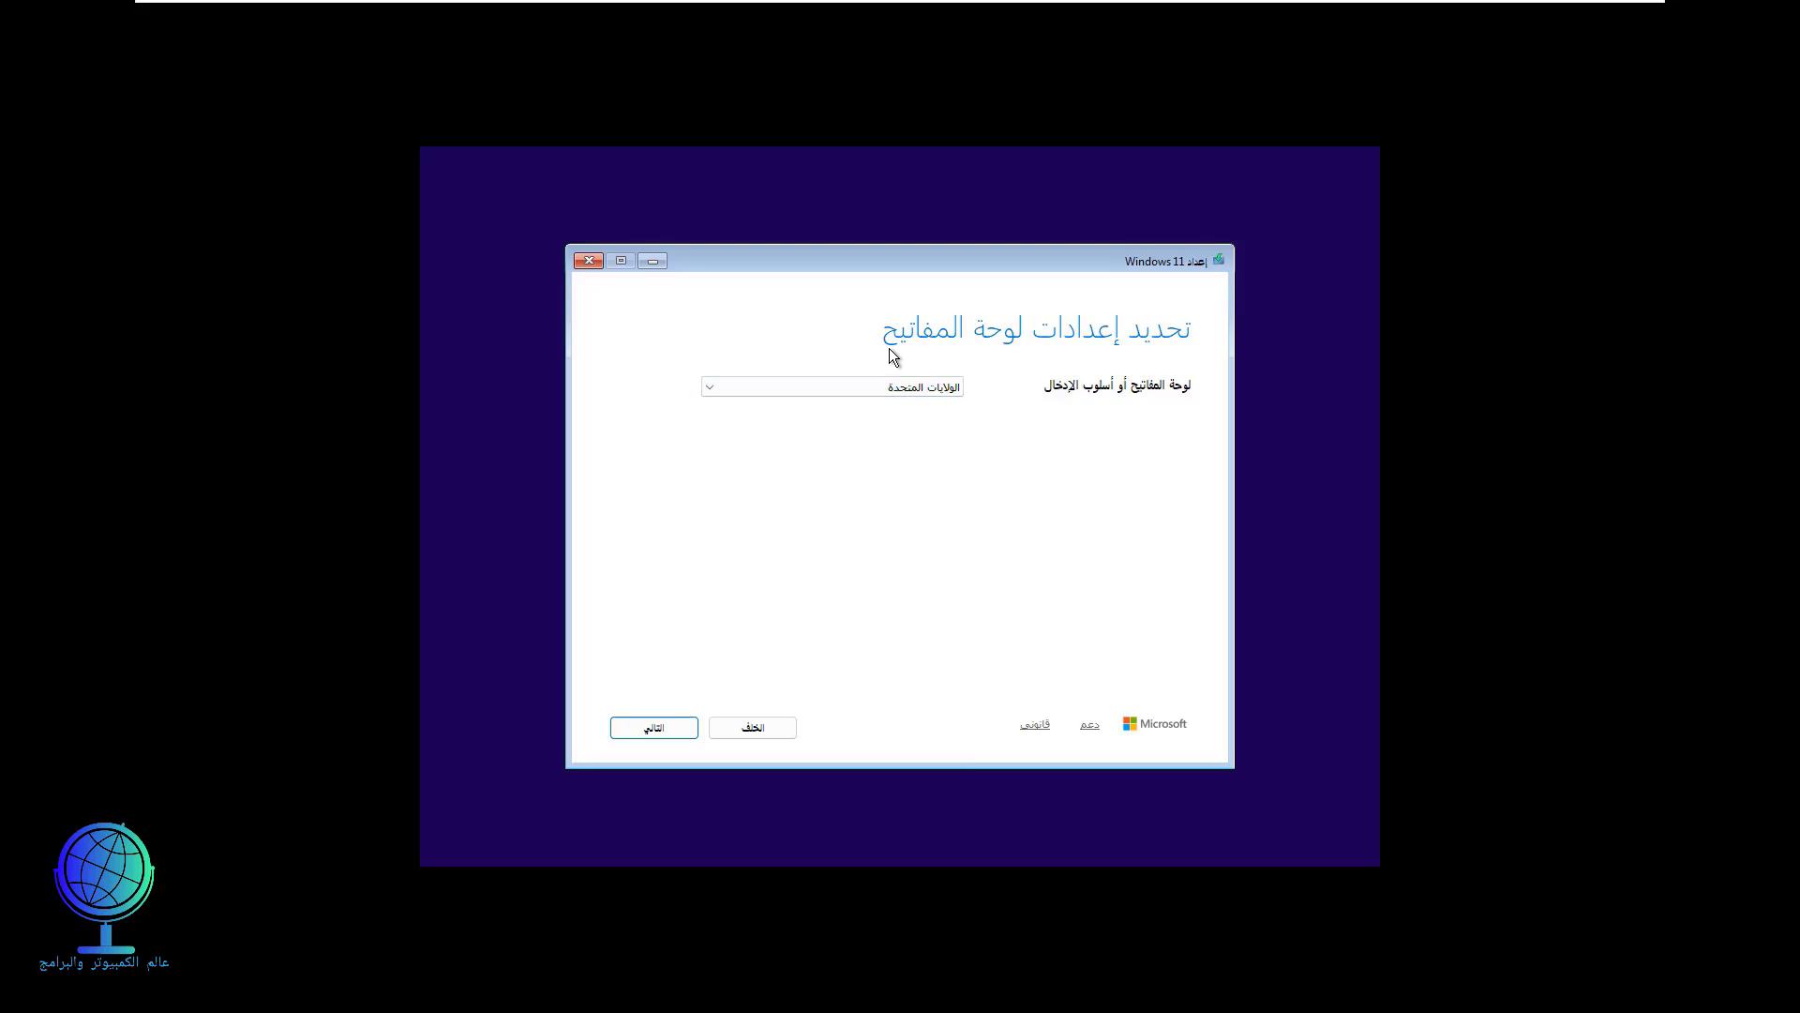
left_click(664, 735)
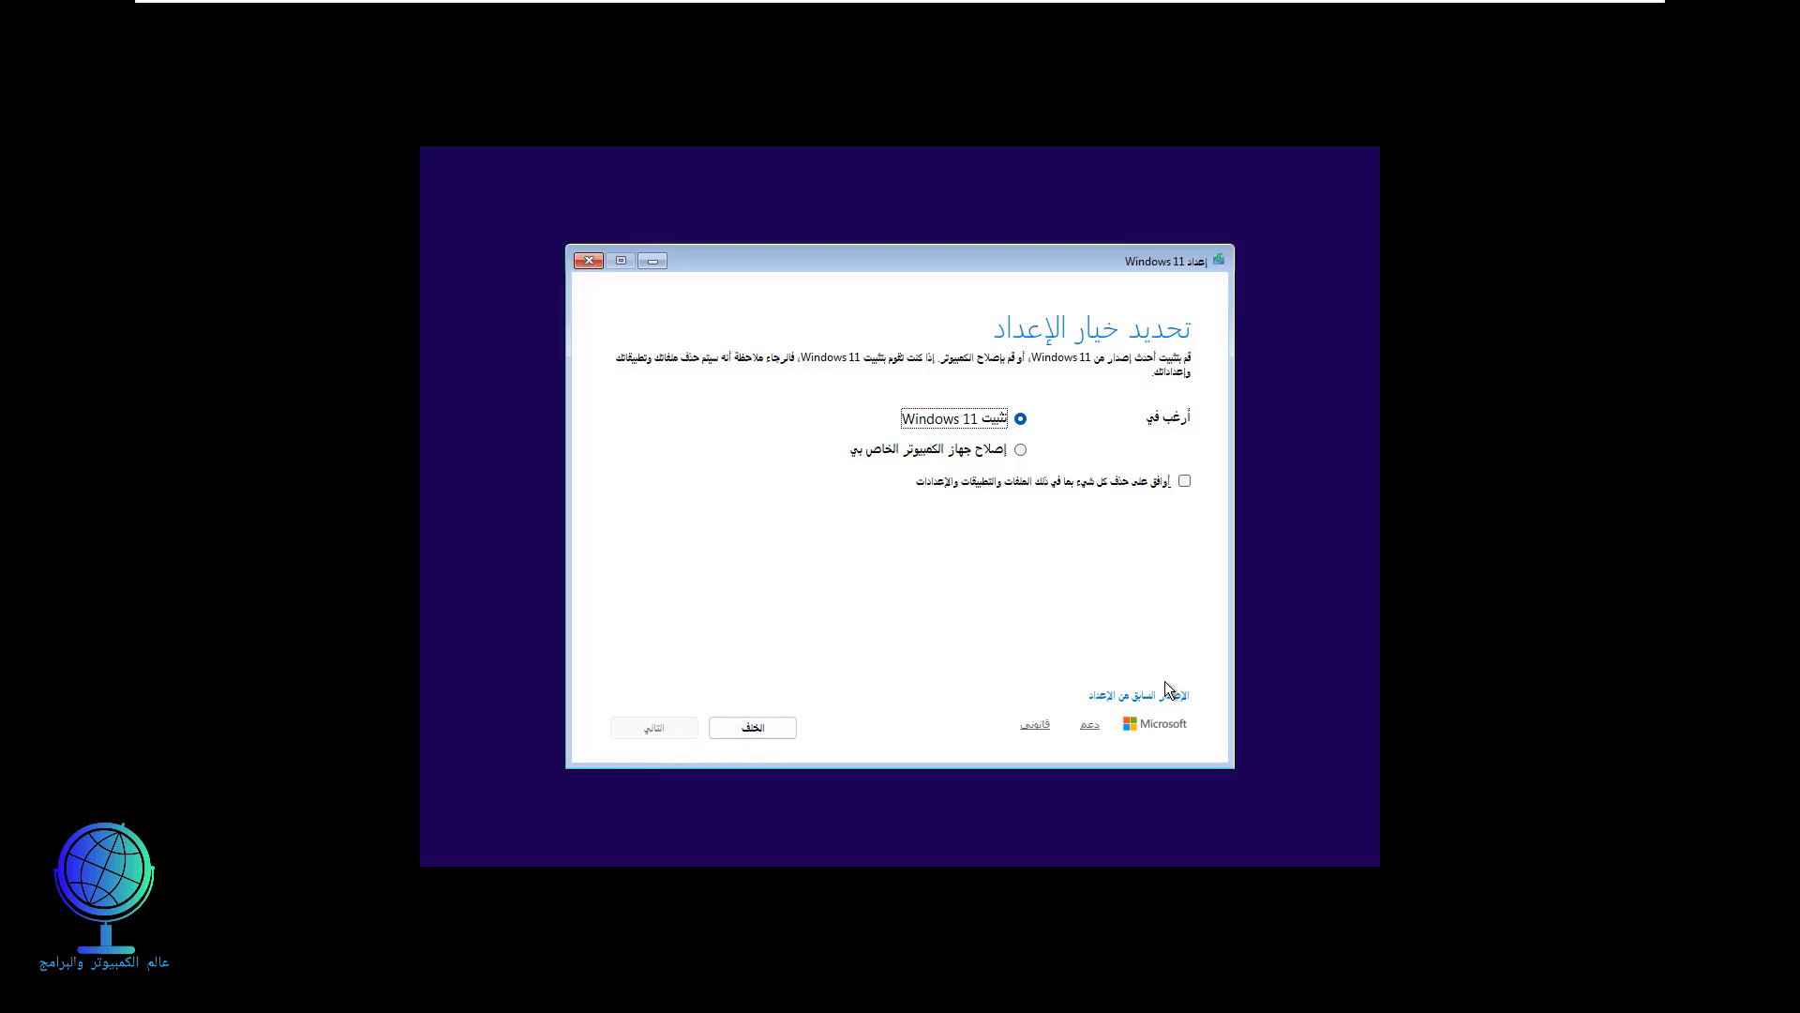
Step: Proceed with installing Windows 11, agreeing to delete all files, apps and settings, and skip the product key
left_click(1185, 482)
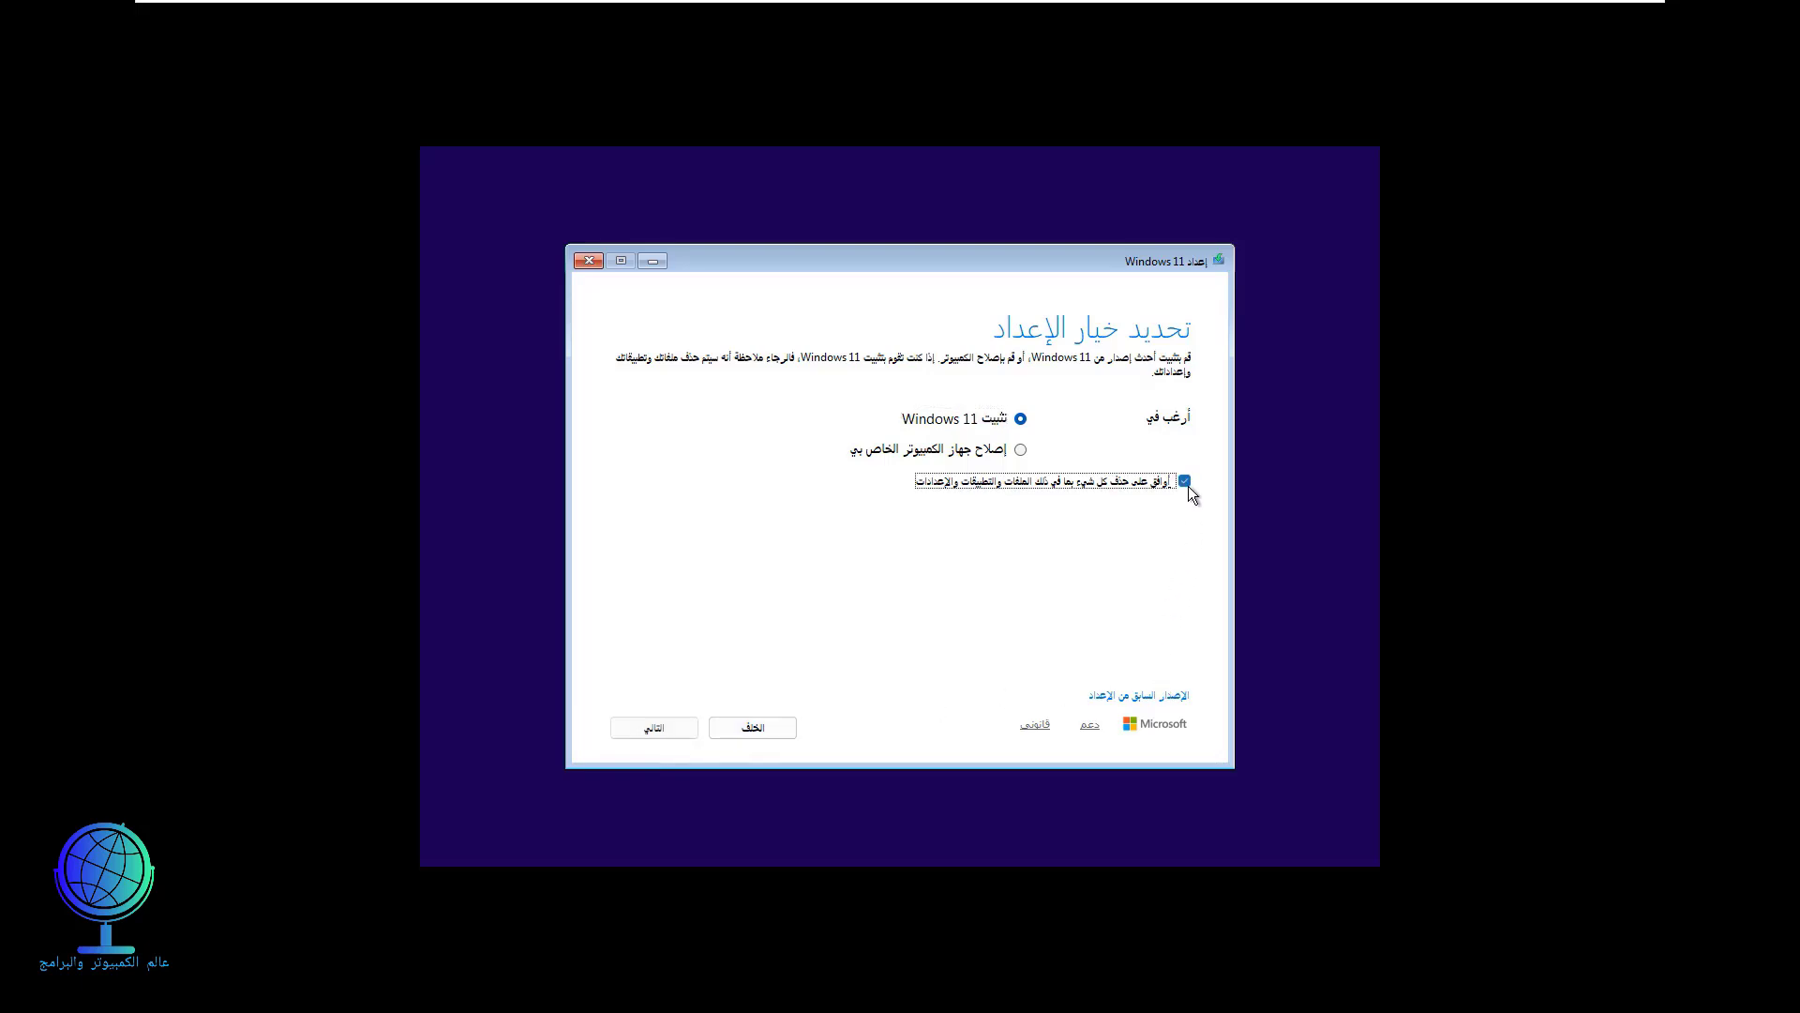
left_click(662, 729)
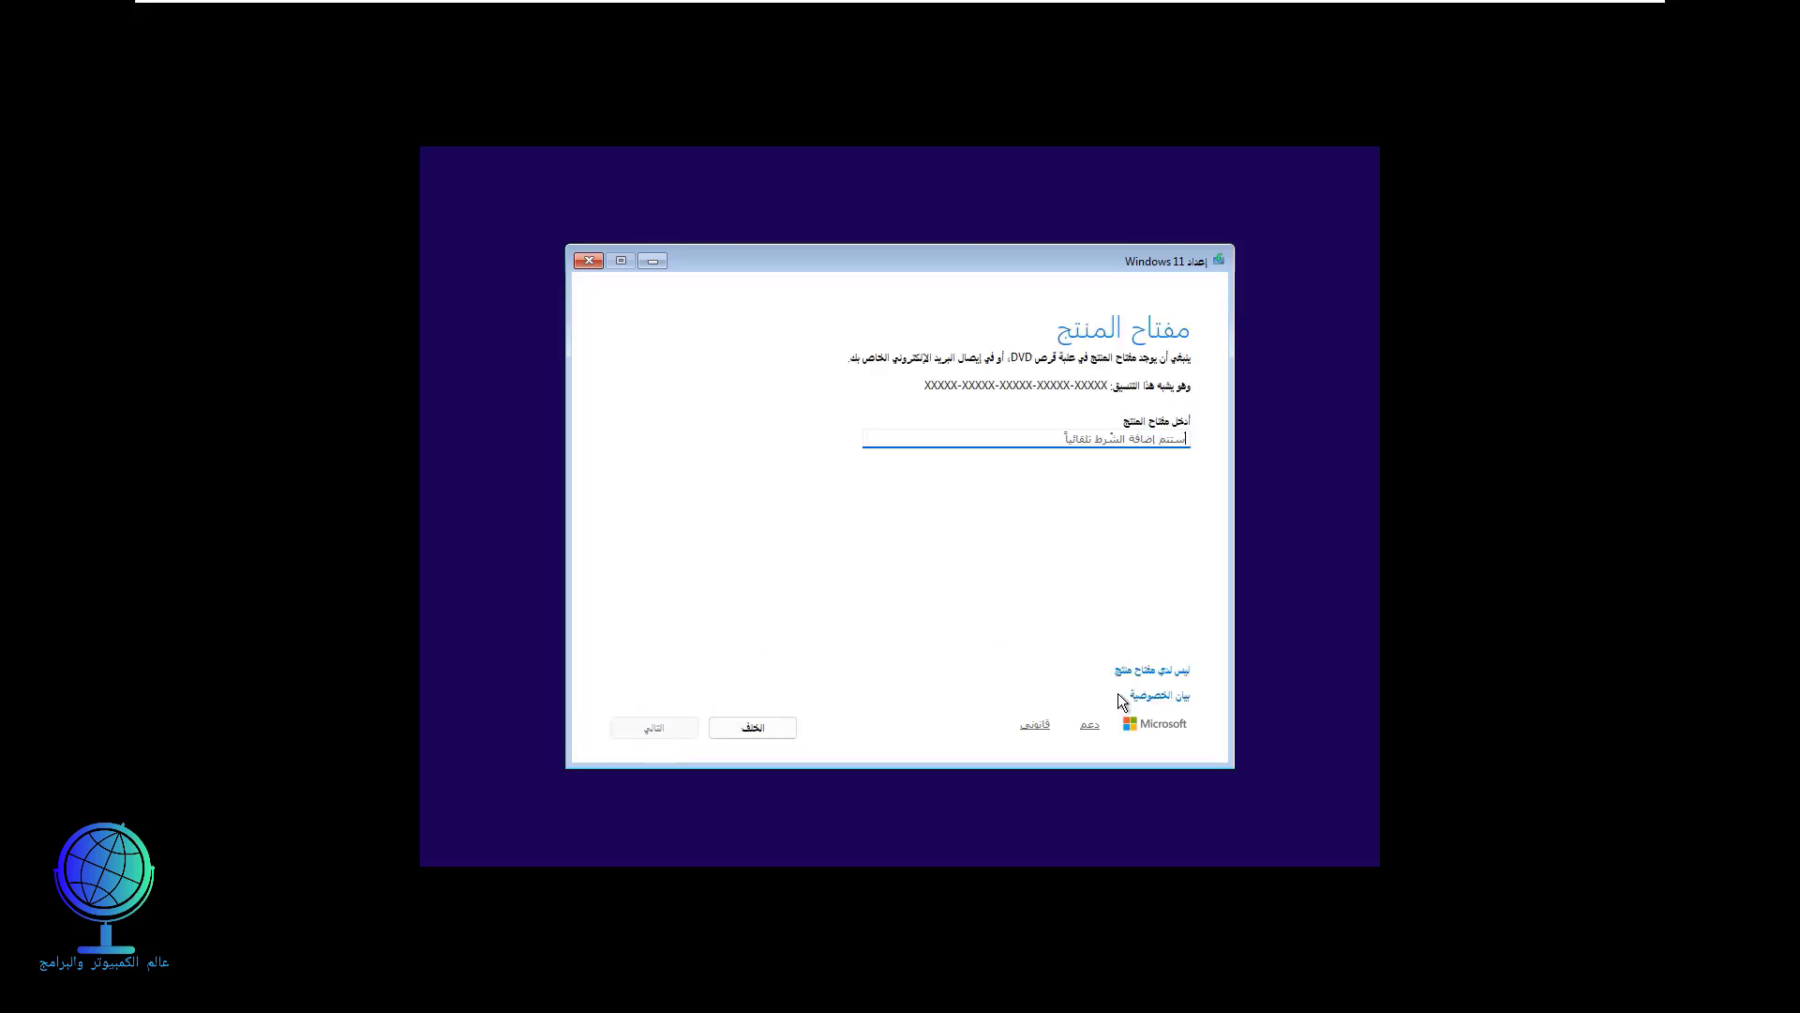
left_click(1150, 670)
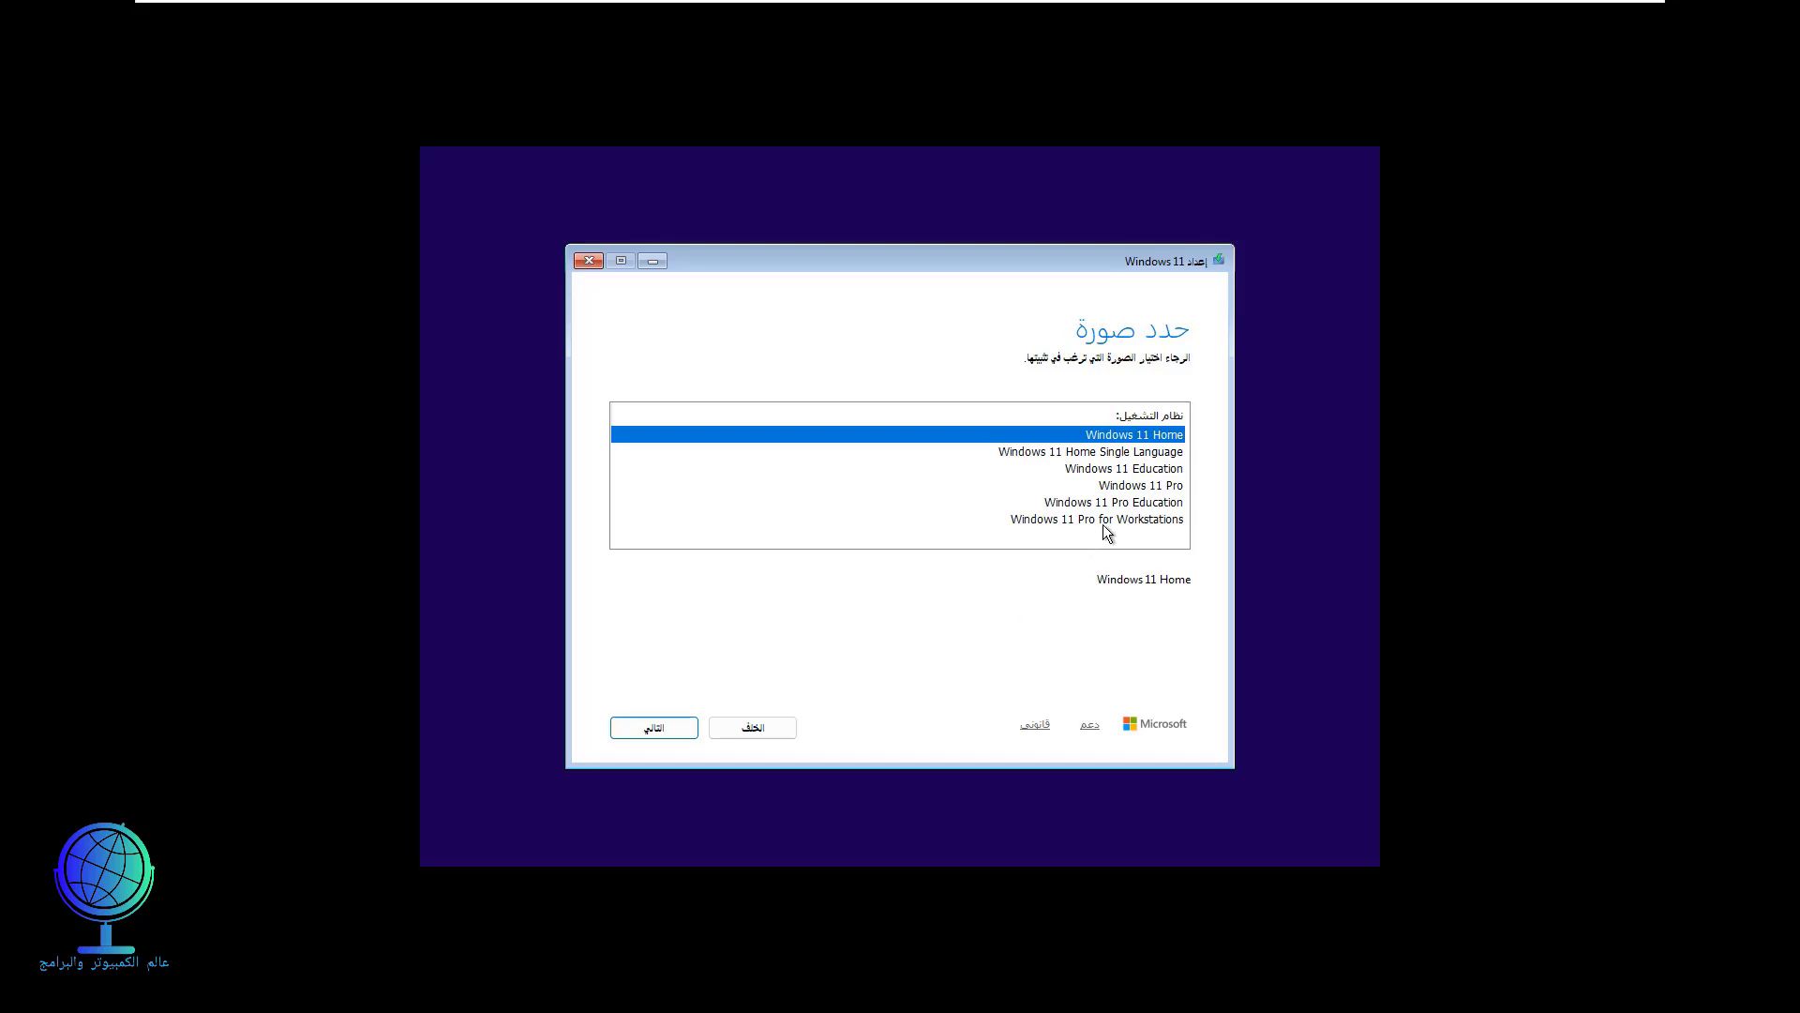
Step: Choose the Windows 11 Pro edition for installation and accept the licence terms
left_click(1136, 486)
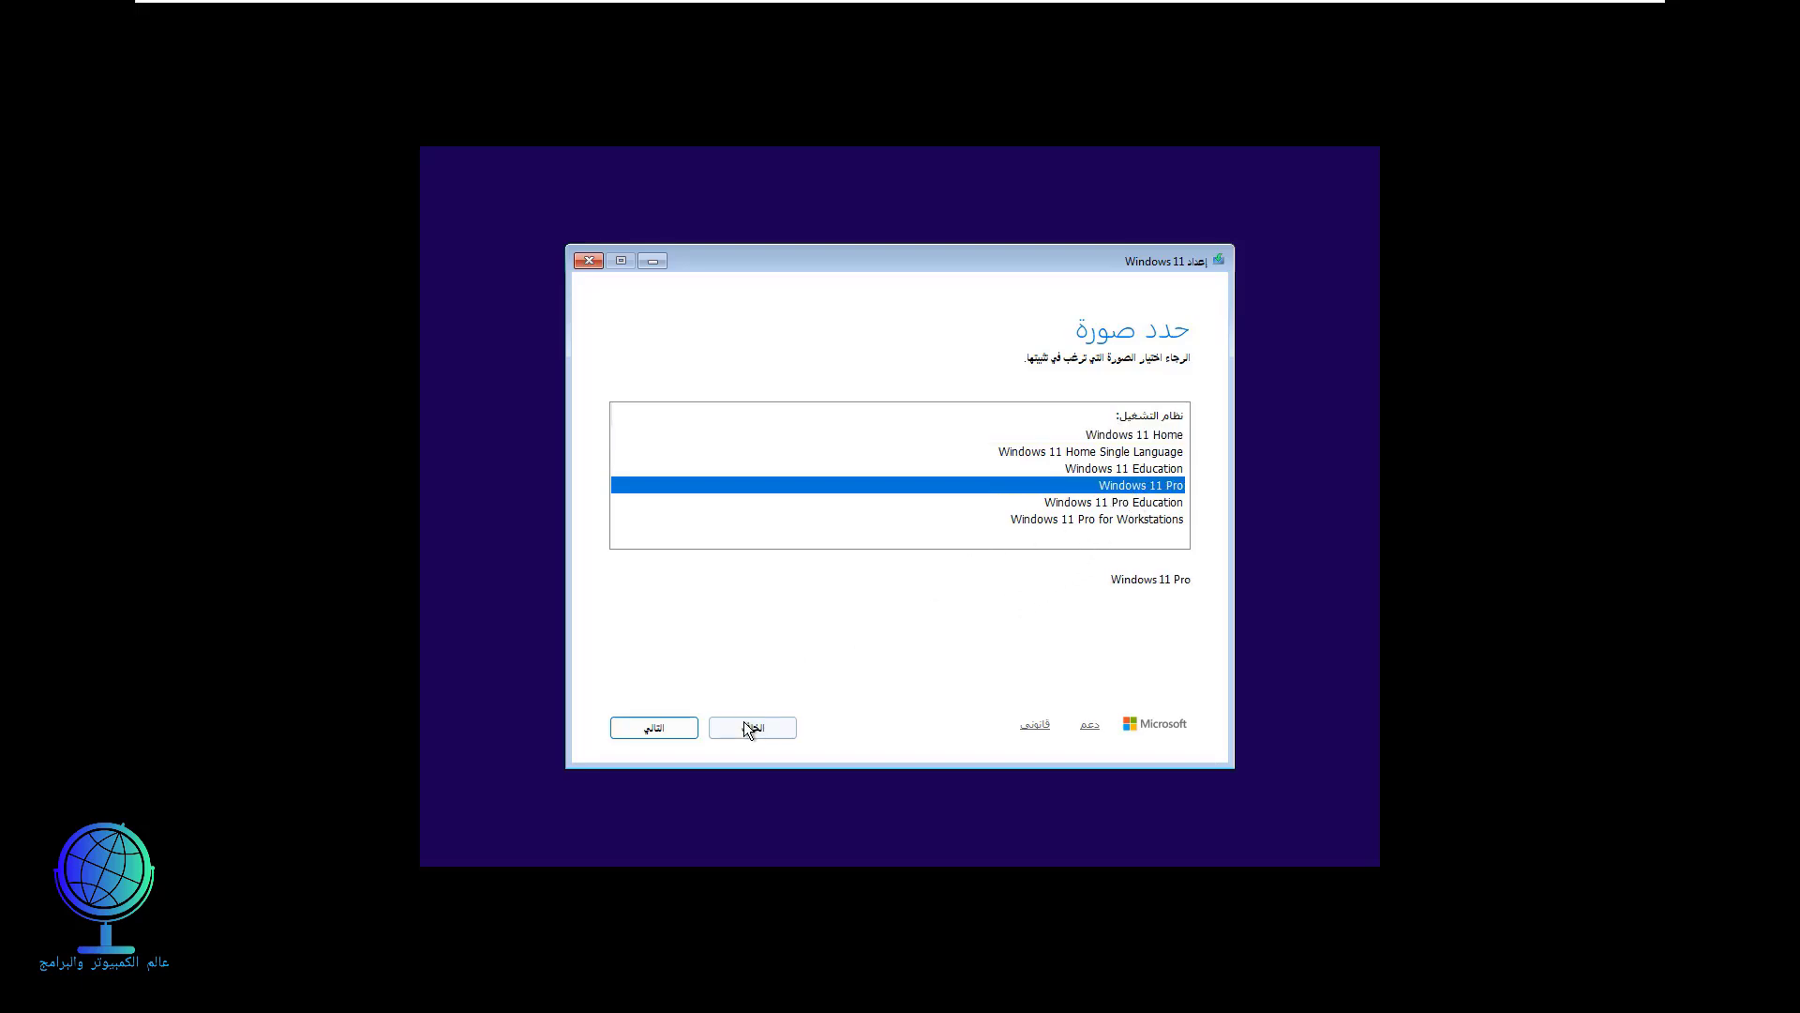
left_click(683, 734)
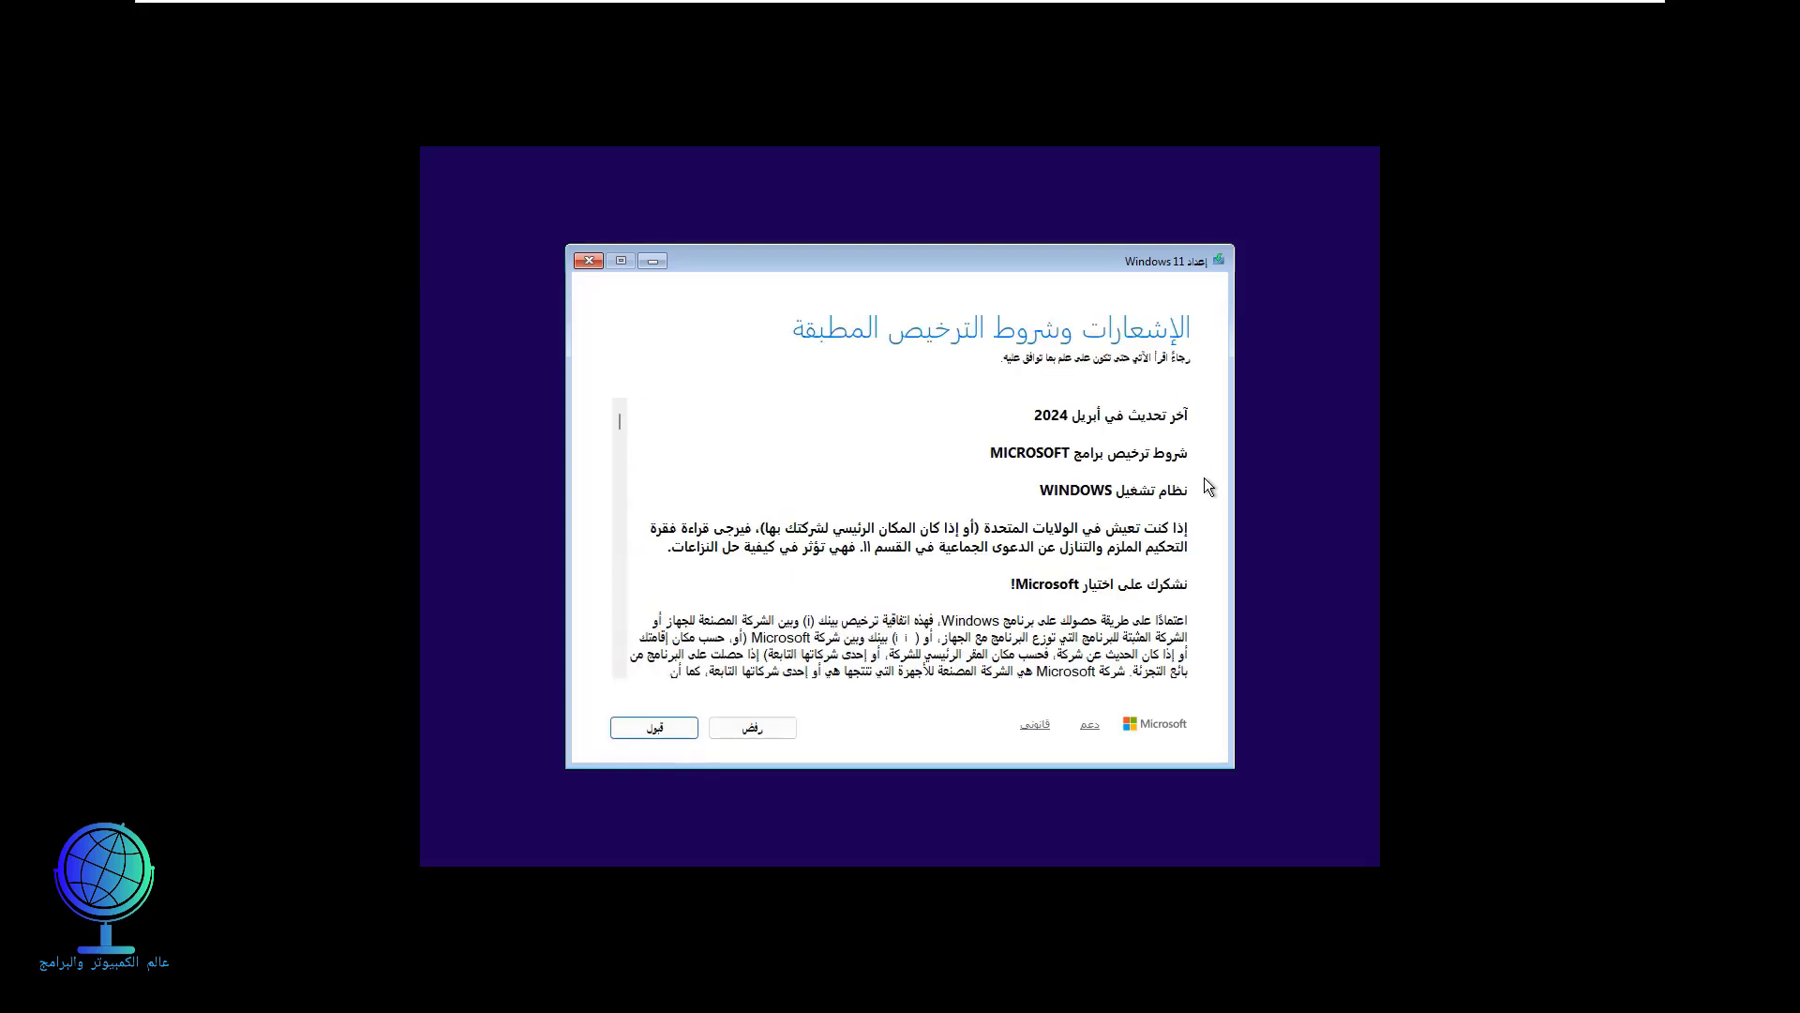
left_click(664, 735)
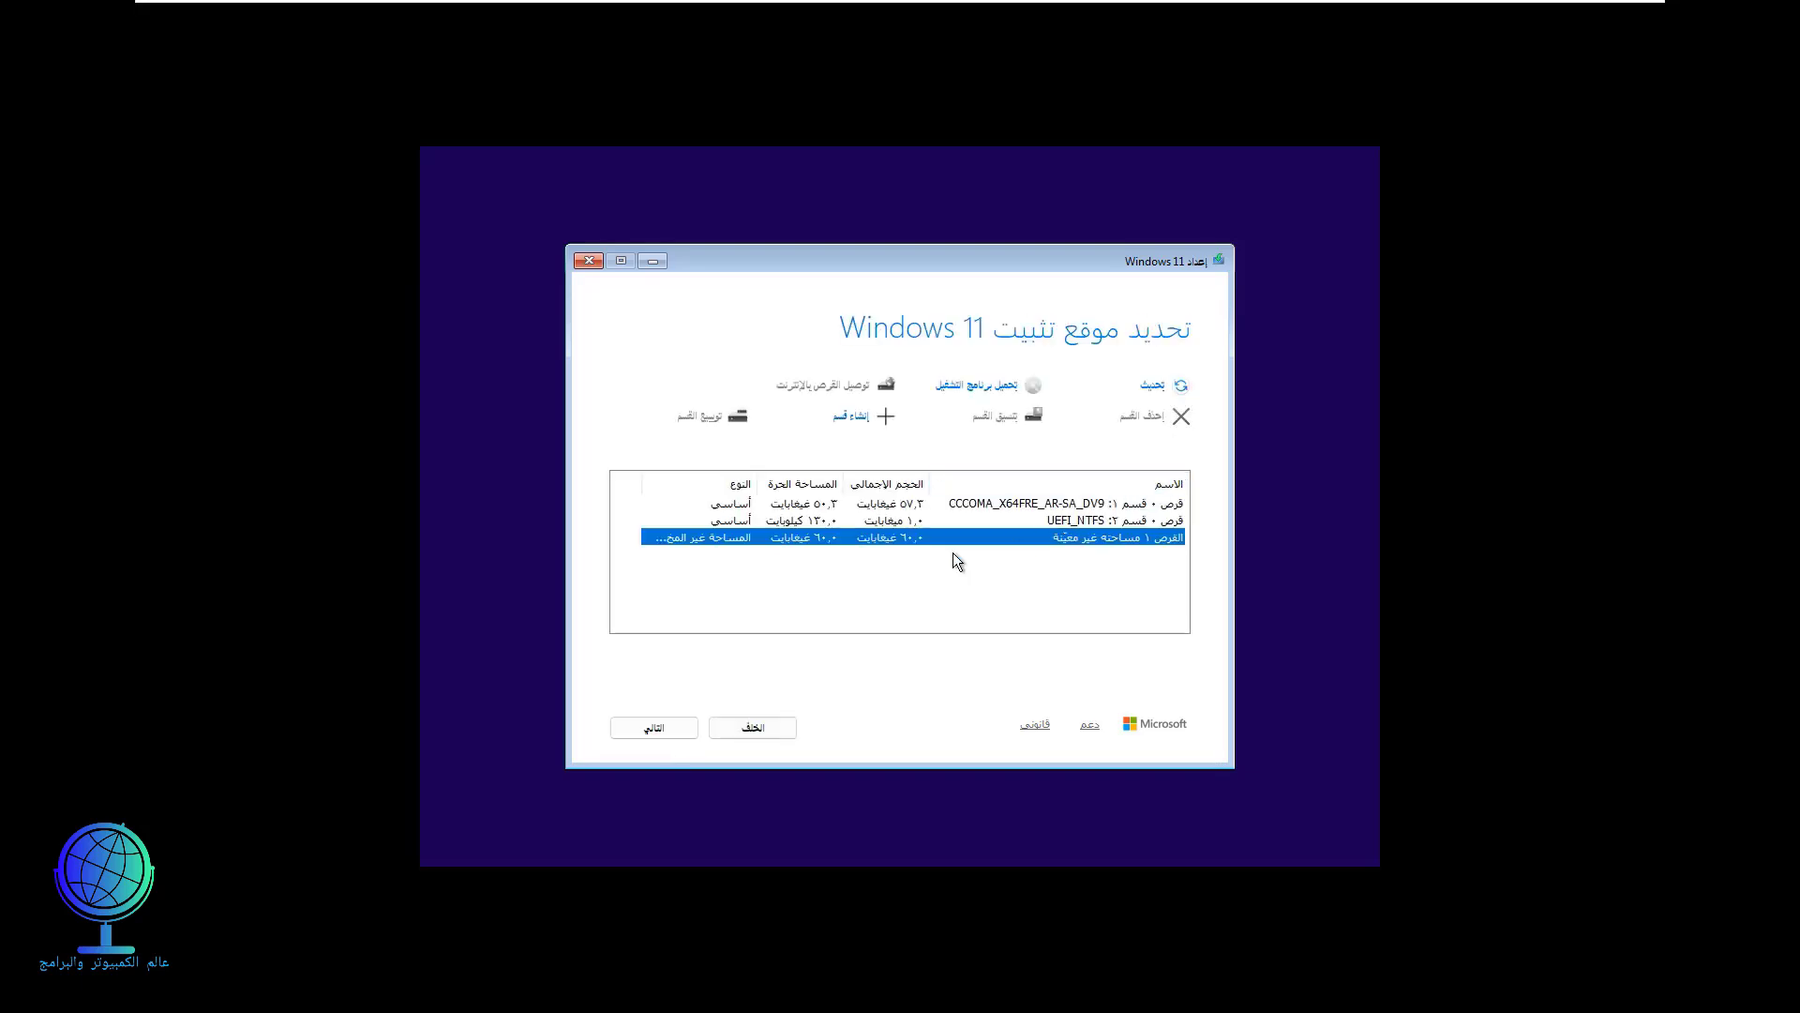
Step: Create a partition from the unallocated space on disk 1, choose it as the install location, and start installing Windows 11 Pro
left_click(864, 426)
left_click(879, 448)
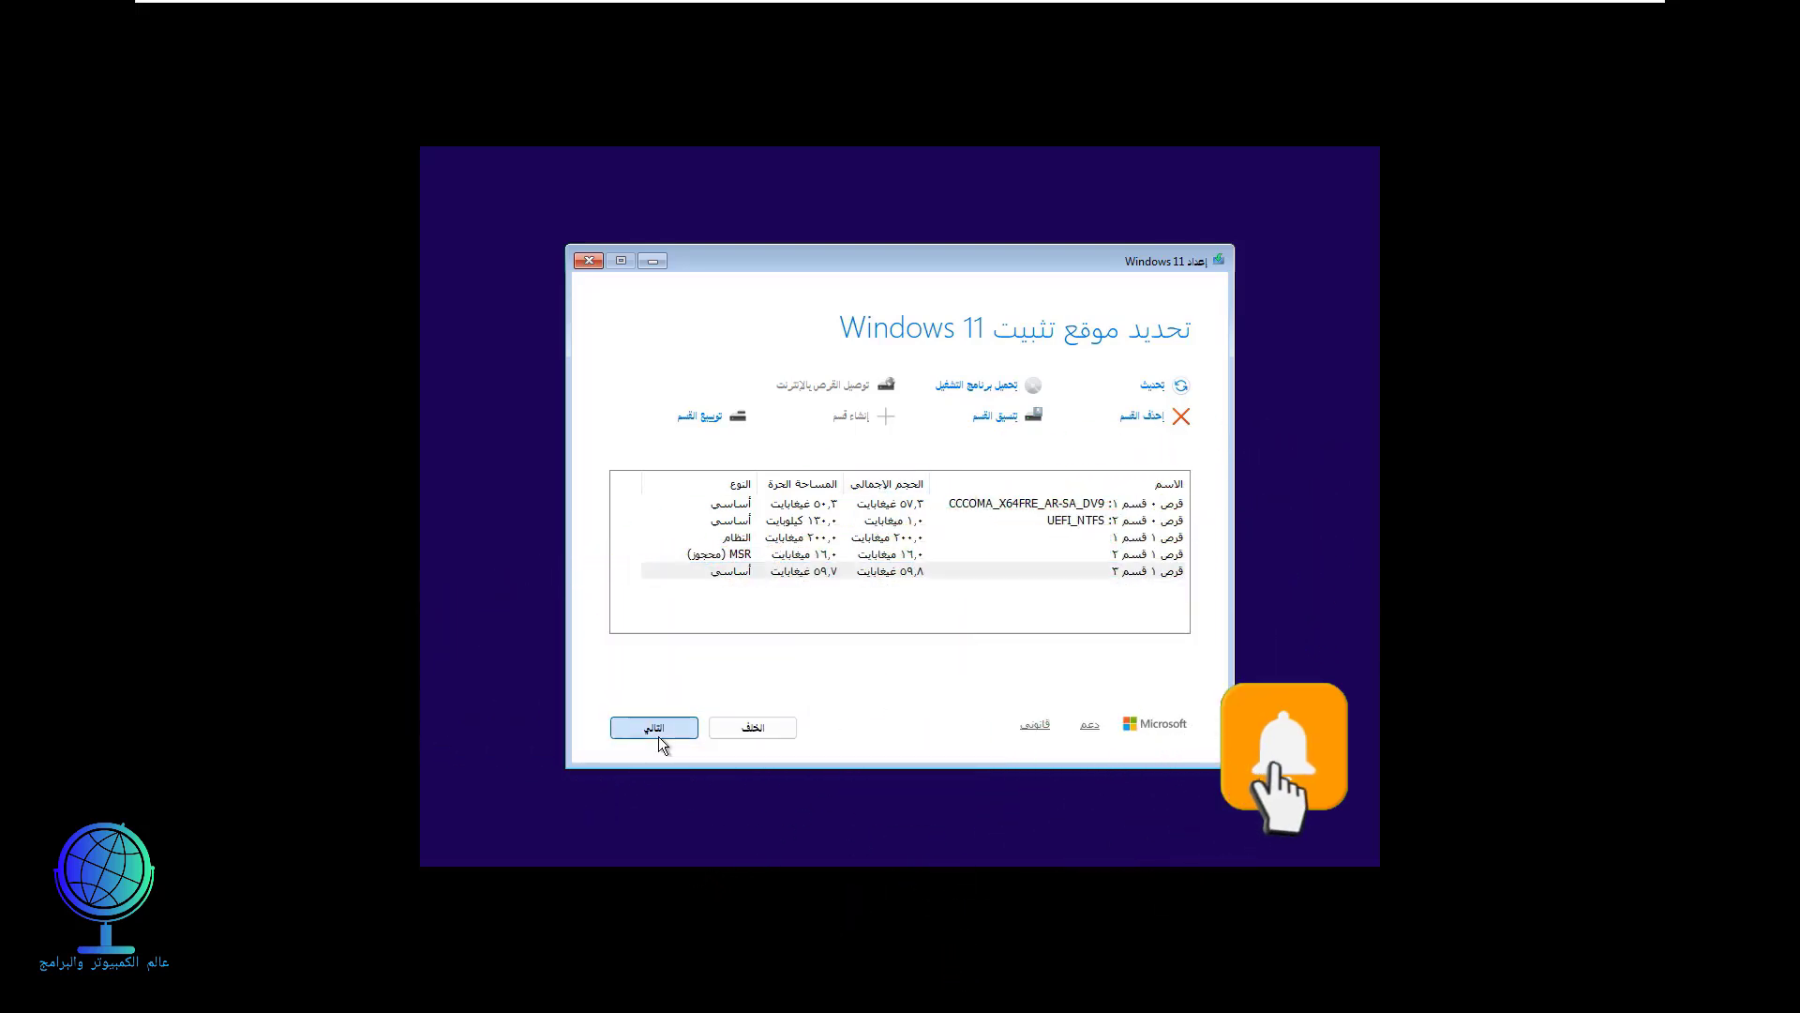
left_click(658, 735)
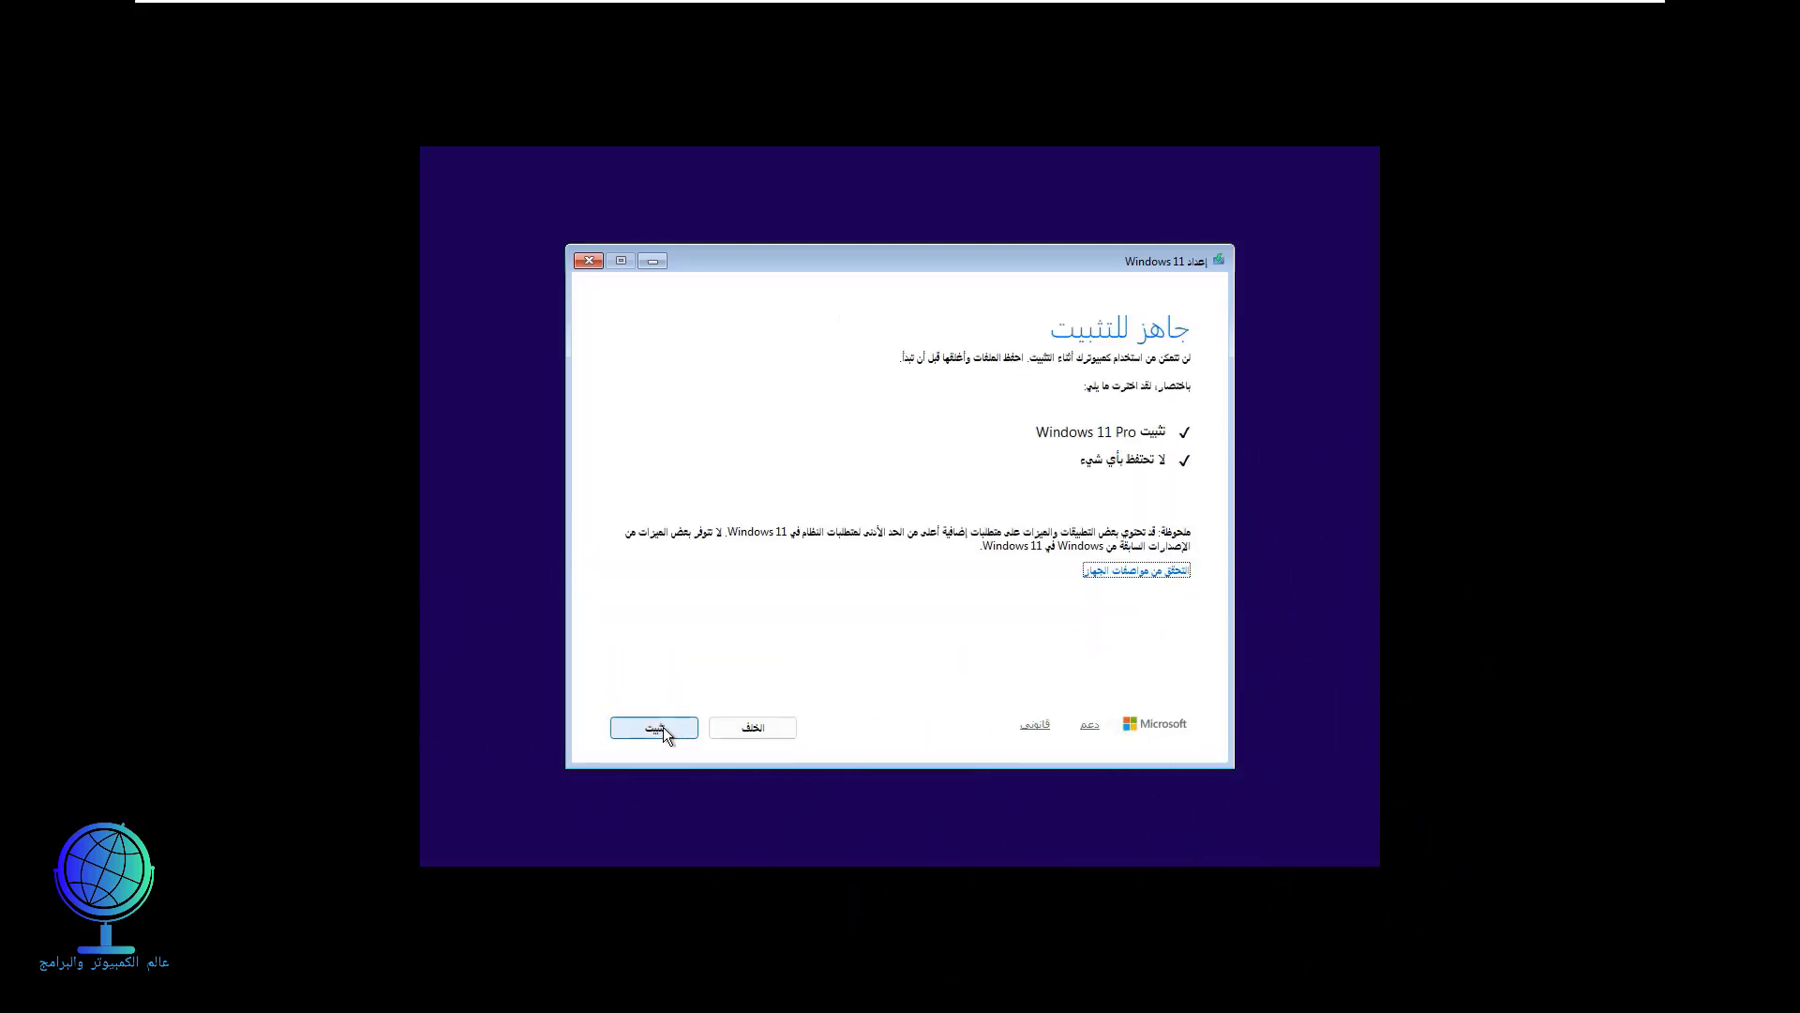
left_click(658, 728)
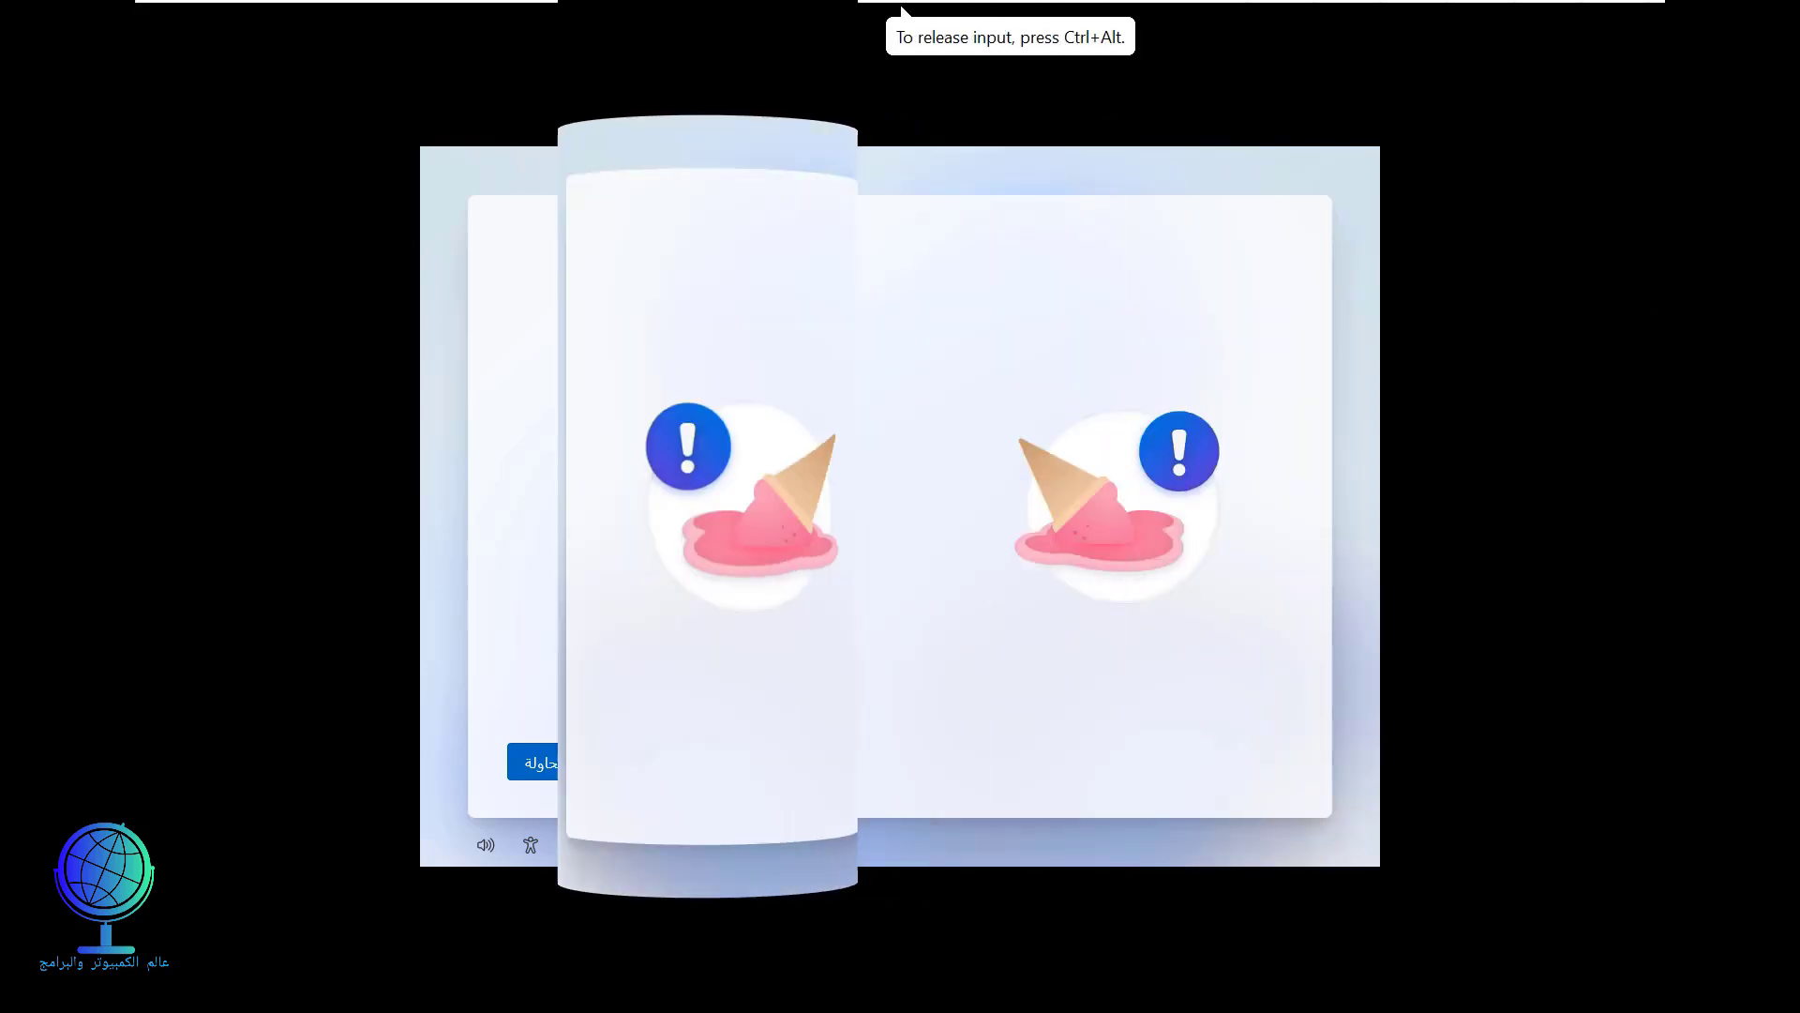
Step: Get past the setup error page, accept the Arabic (101), العربية (101), keyboard layout, and skip adding a second layout
left_click(699, 765)
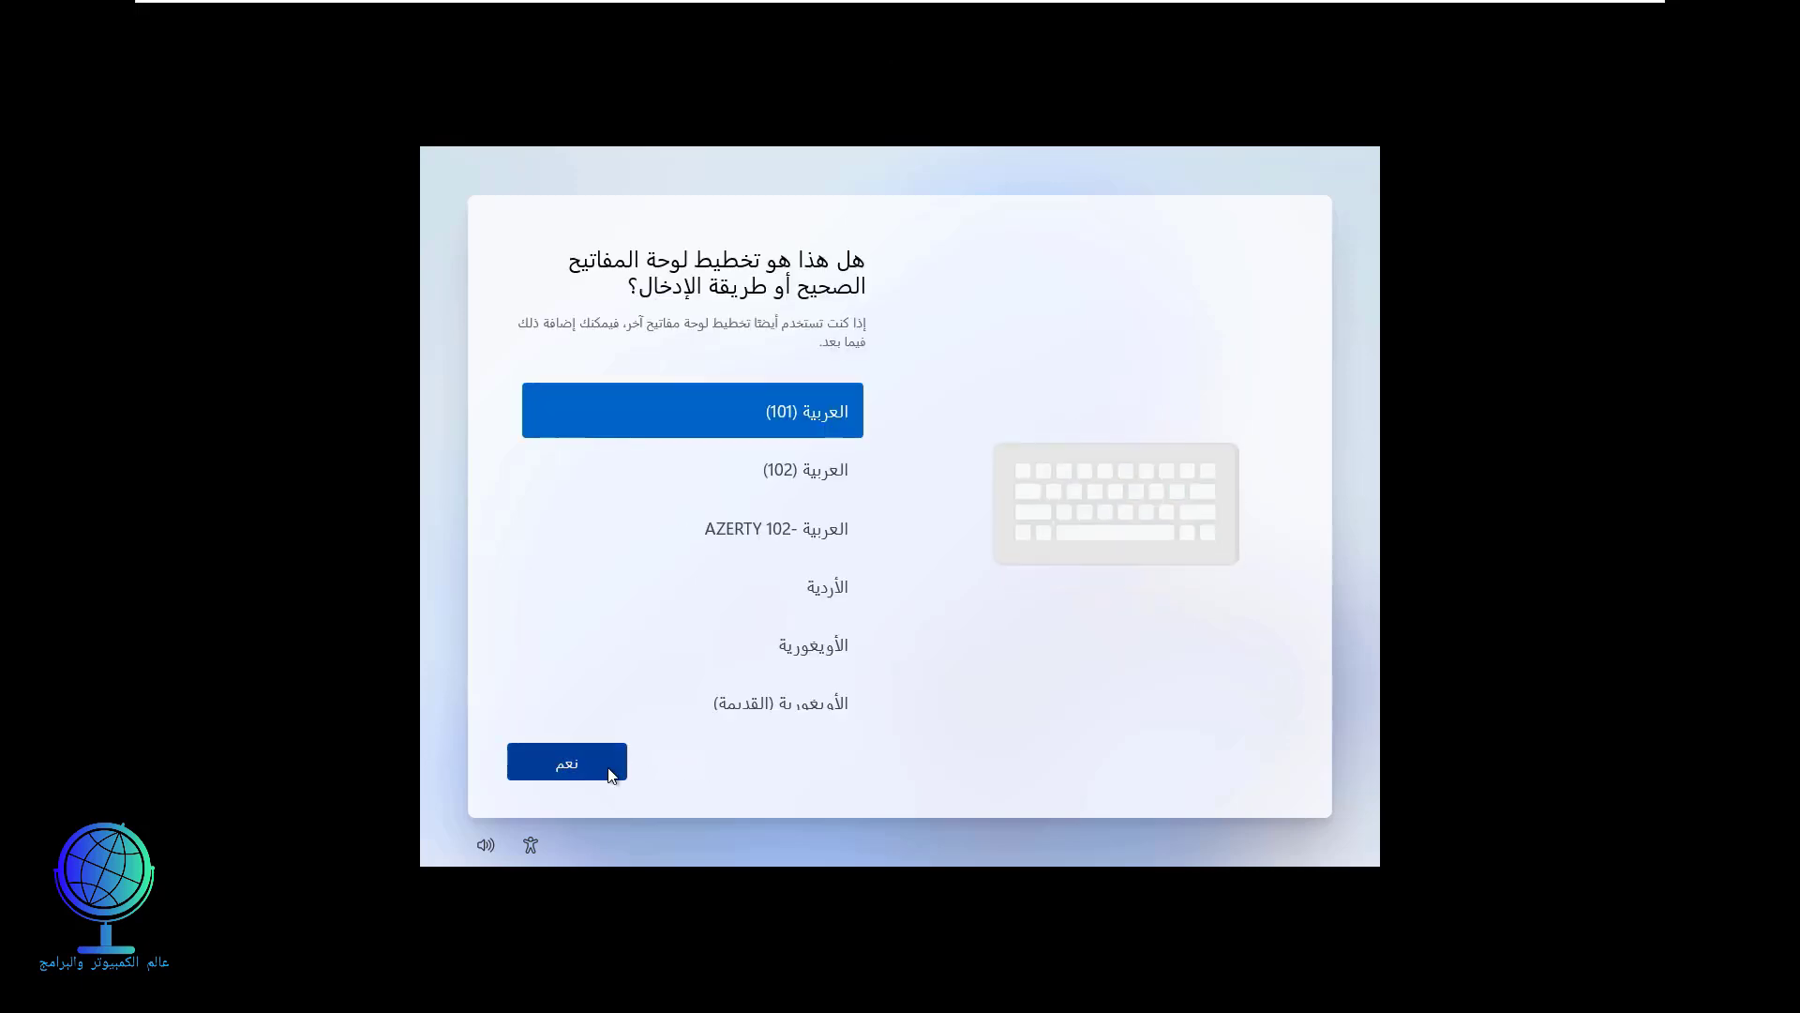
left_click(607, 770)
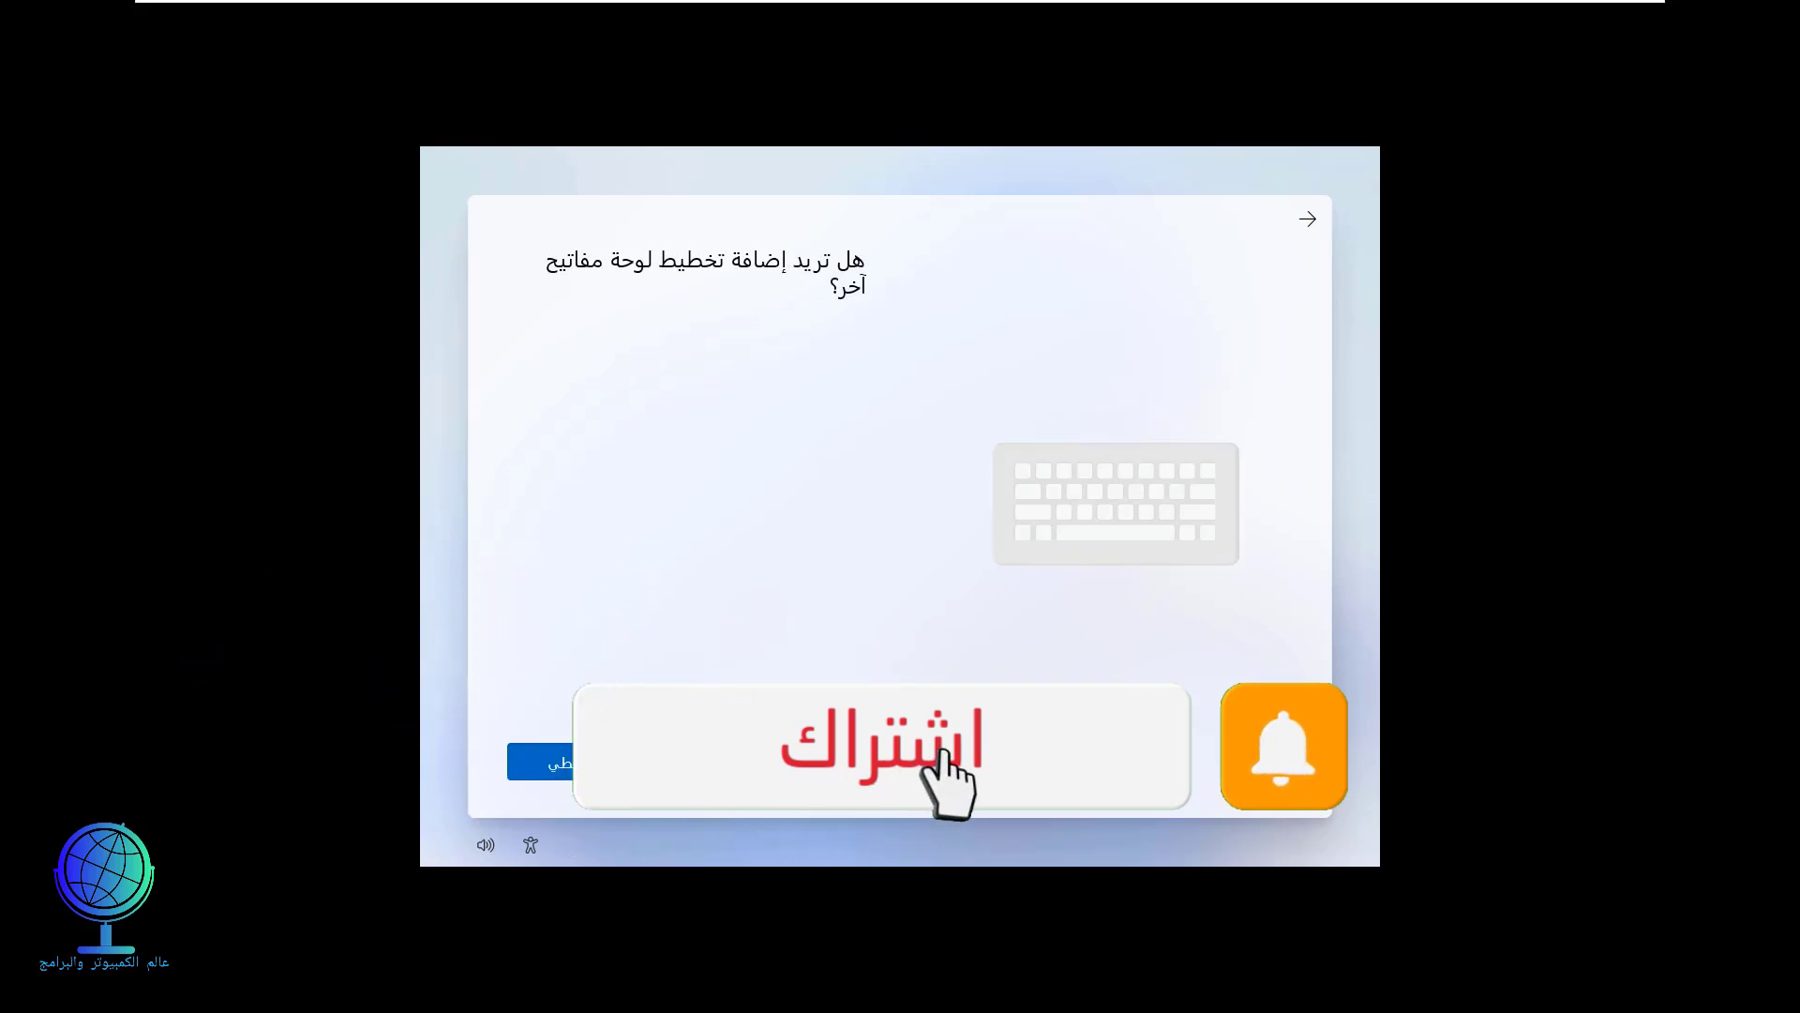
left_click(608, 767)
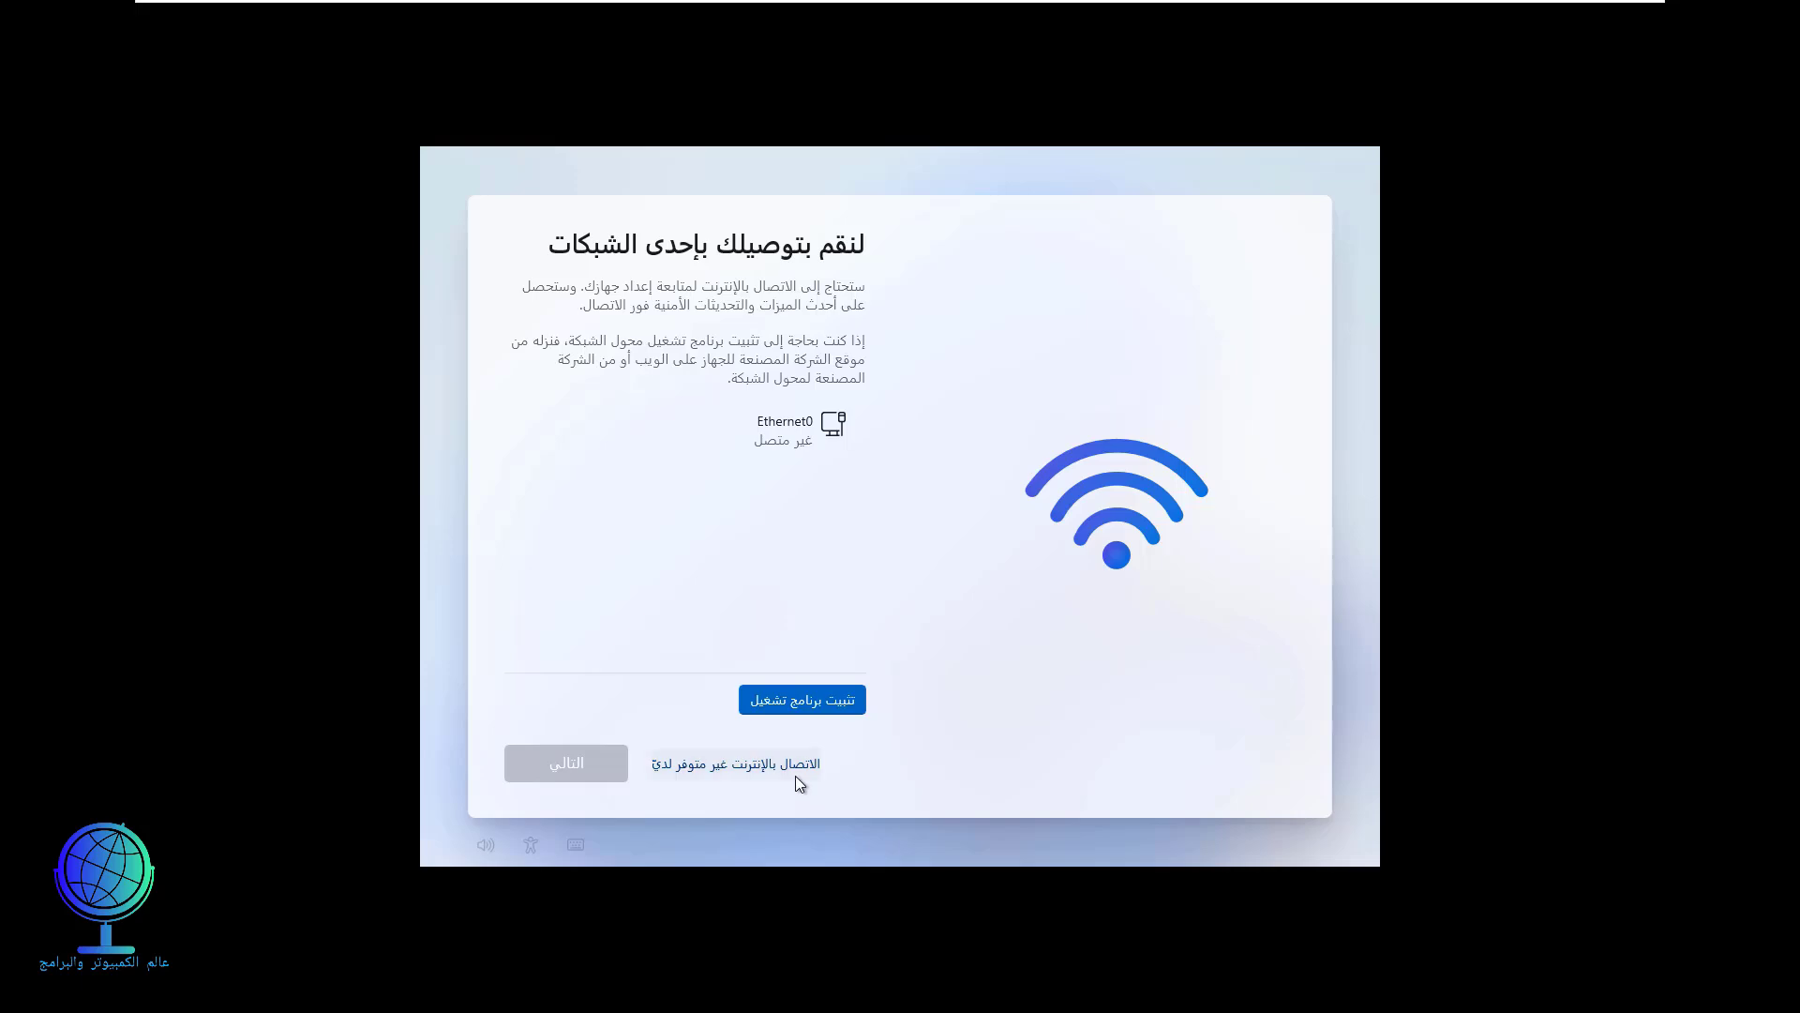
Step: Continue the setup without an internet connection and create the local account by entering the user's name
left_click(797, 776)
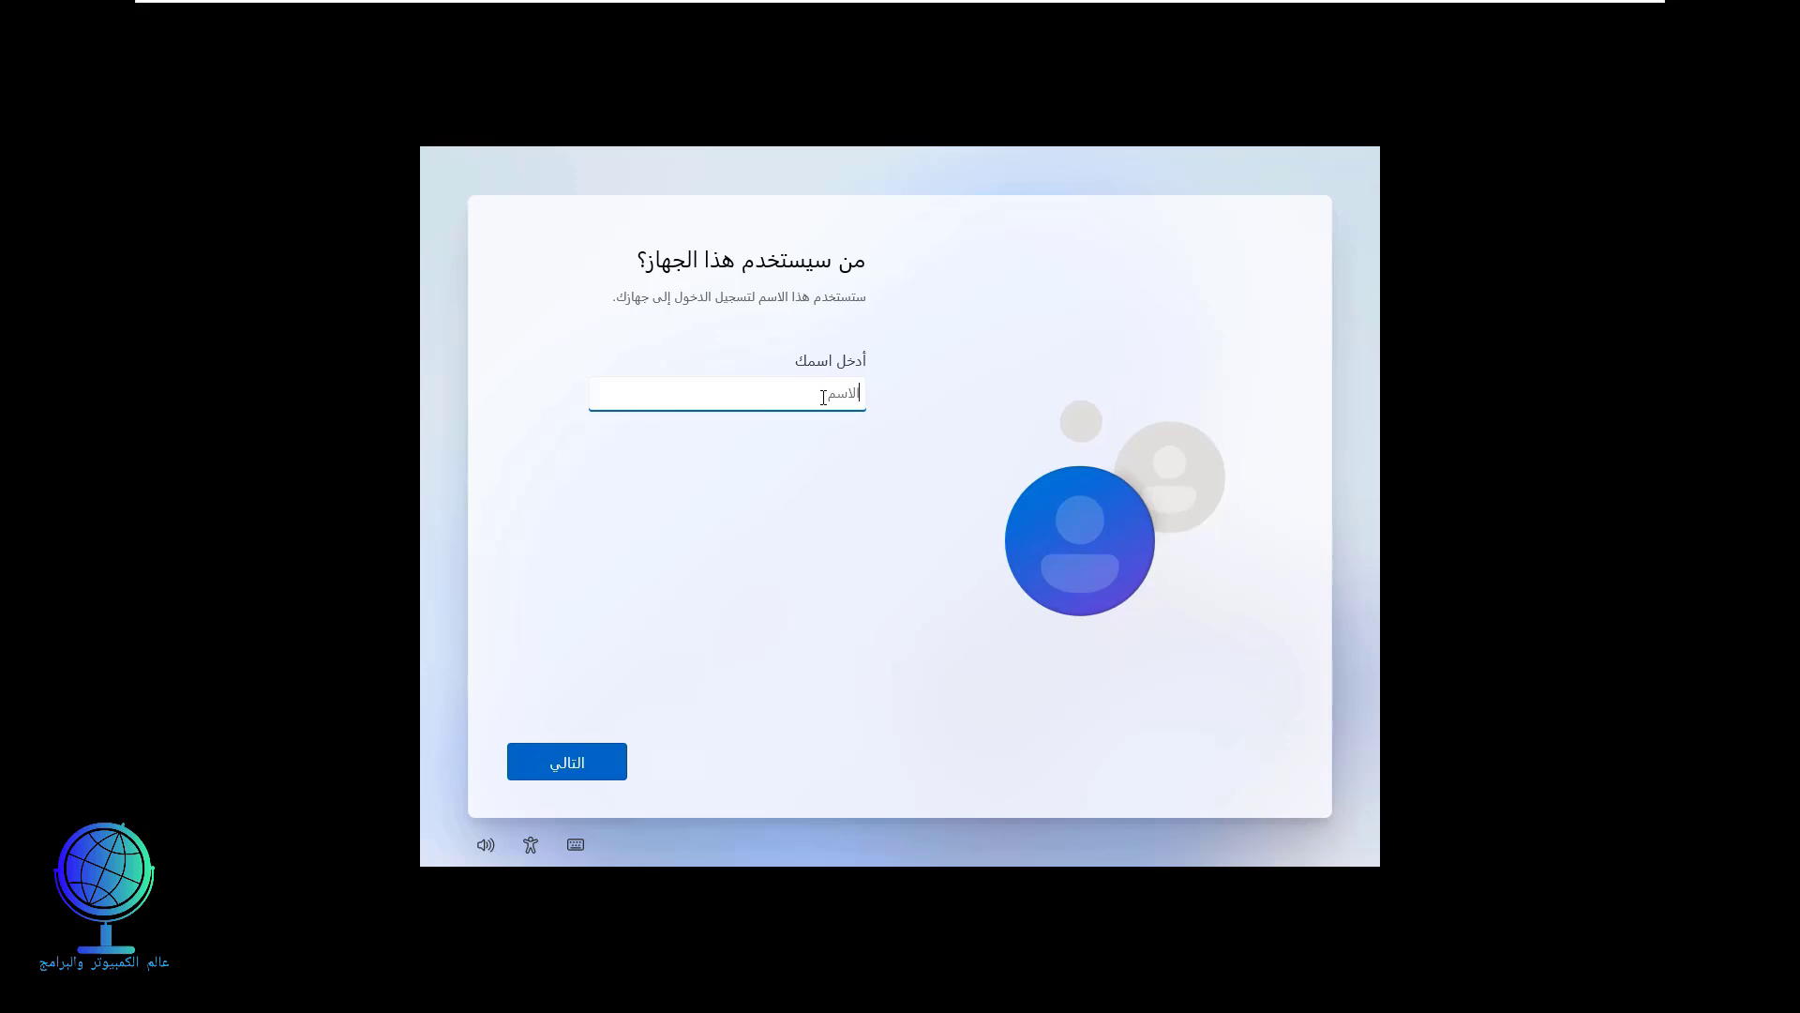
type("Mostafa")
left_click(600, 770)
left_click(601, 773)
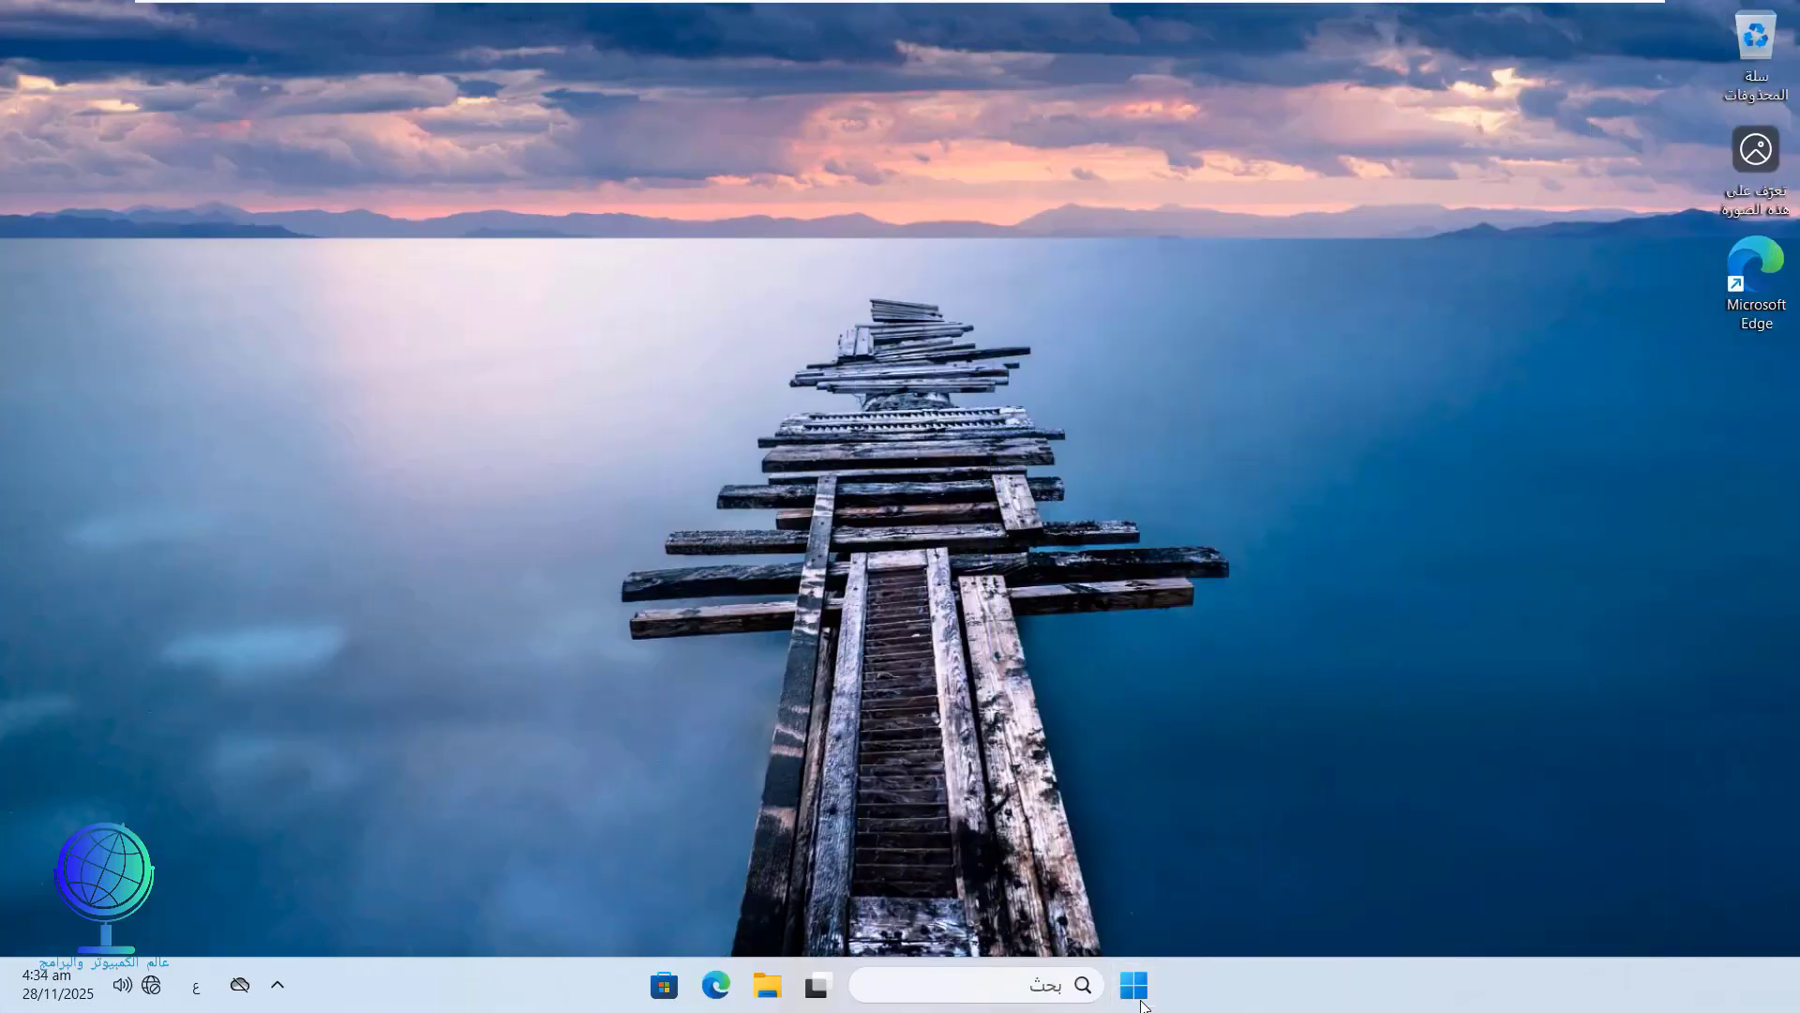
Step: Look through the full list of installed apps in the Start menu and close it
left_click(1139, 1002)
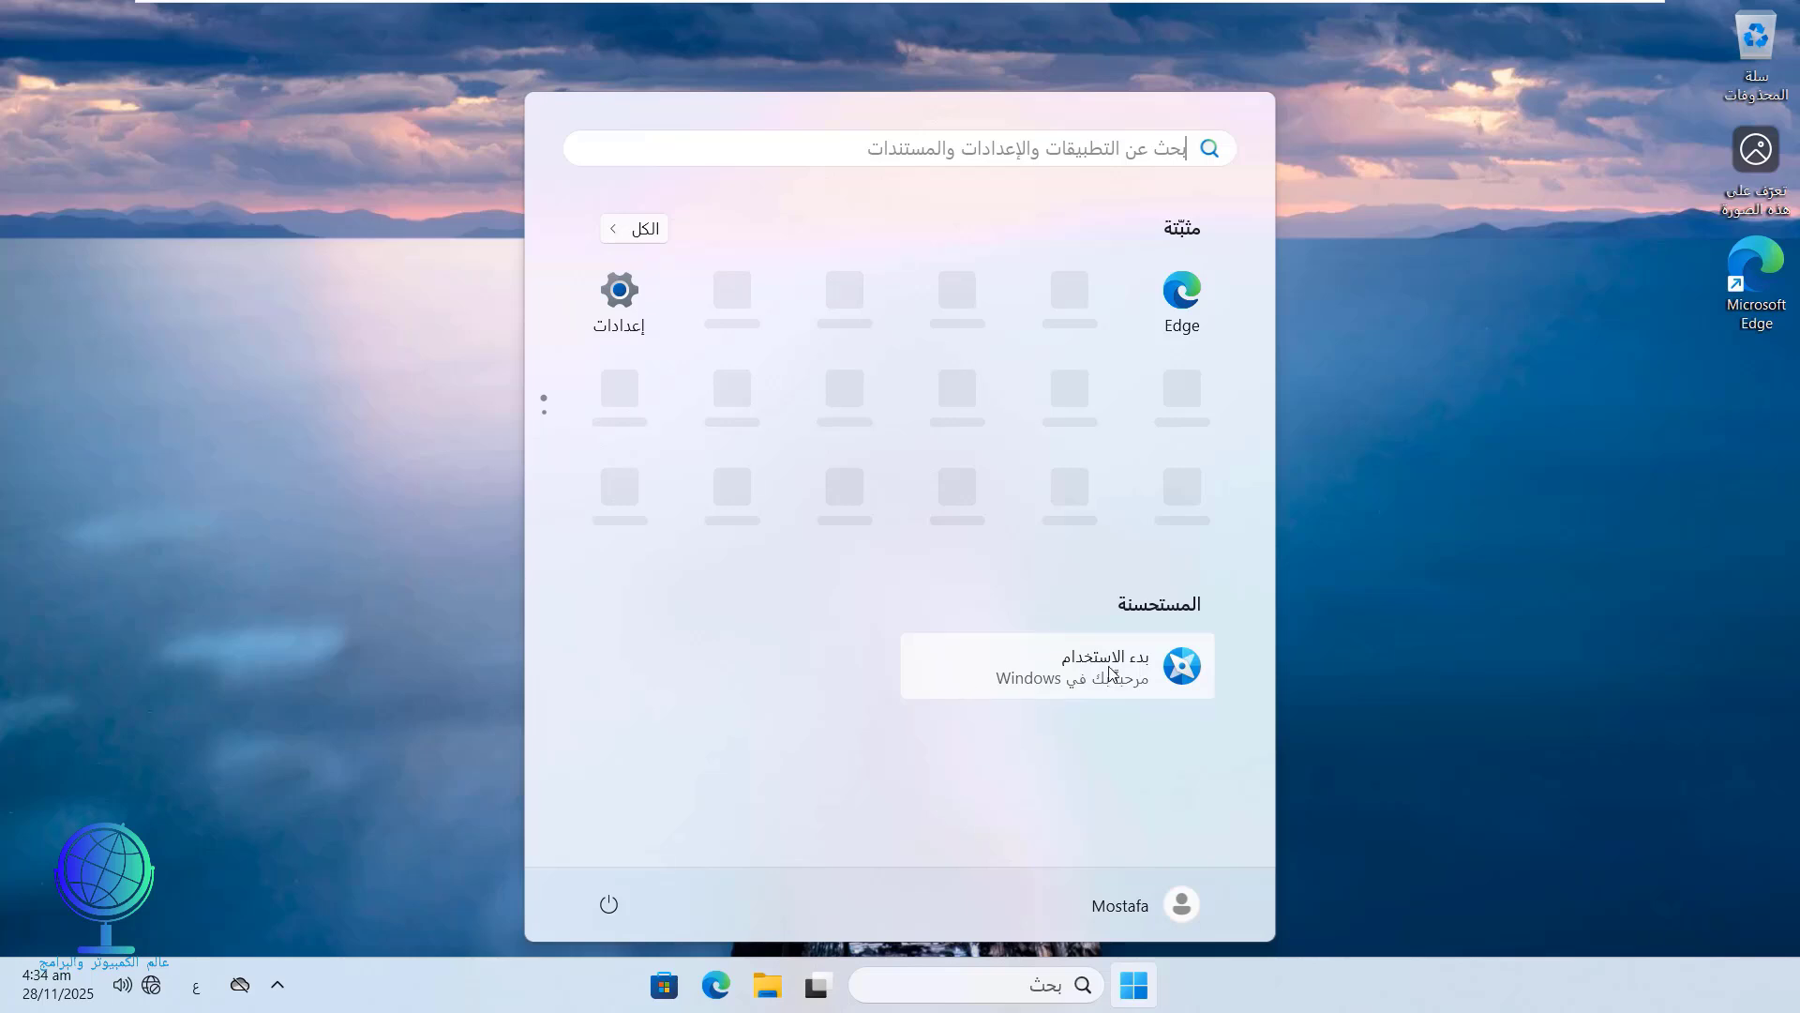
left_click(646, 236)
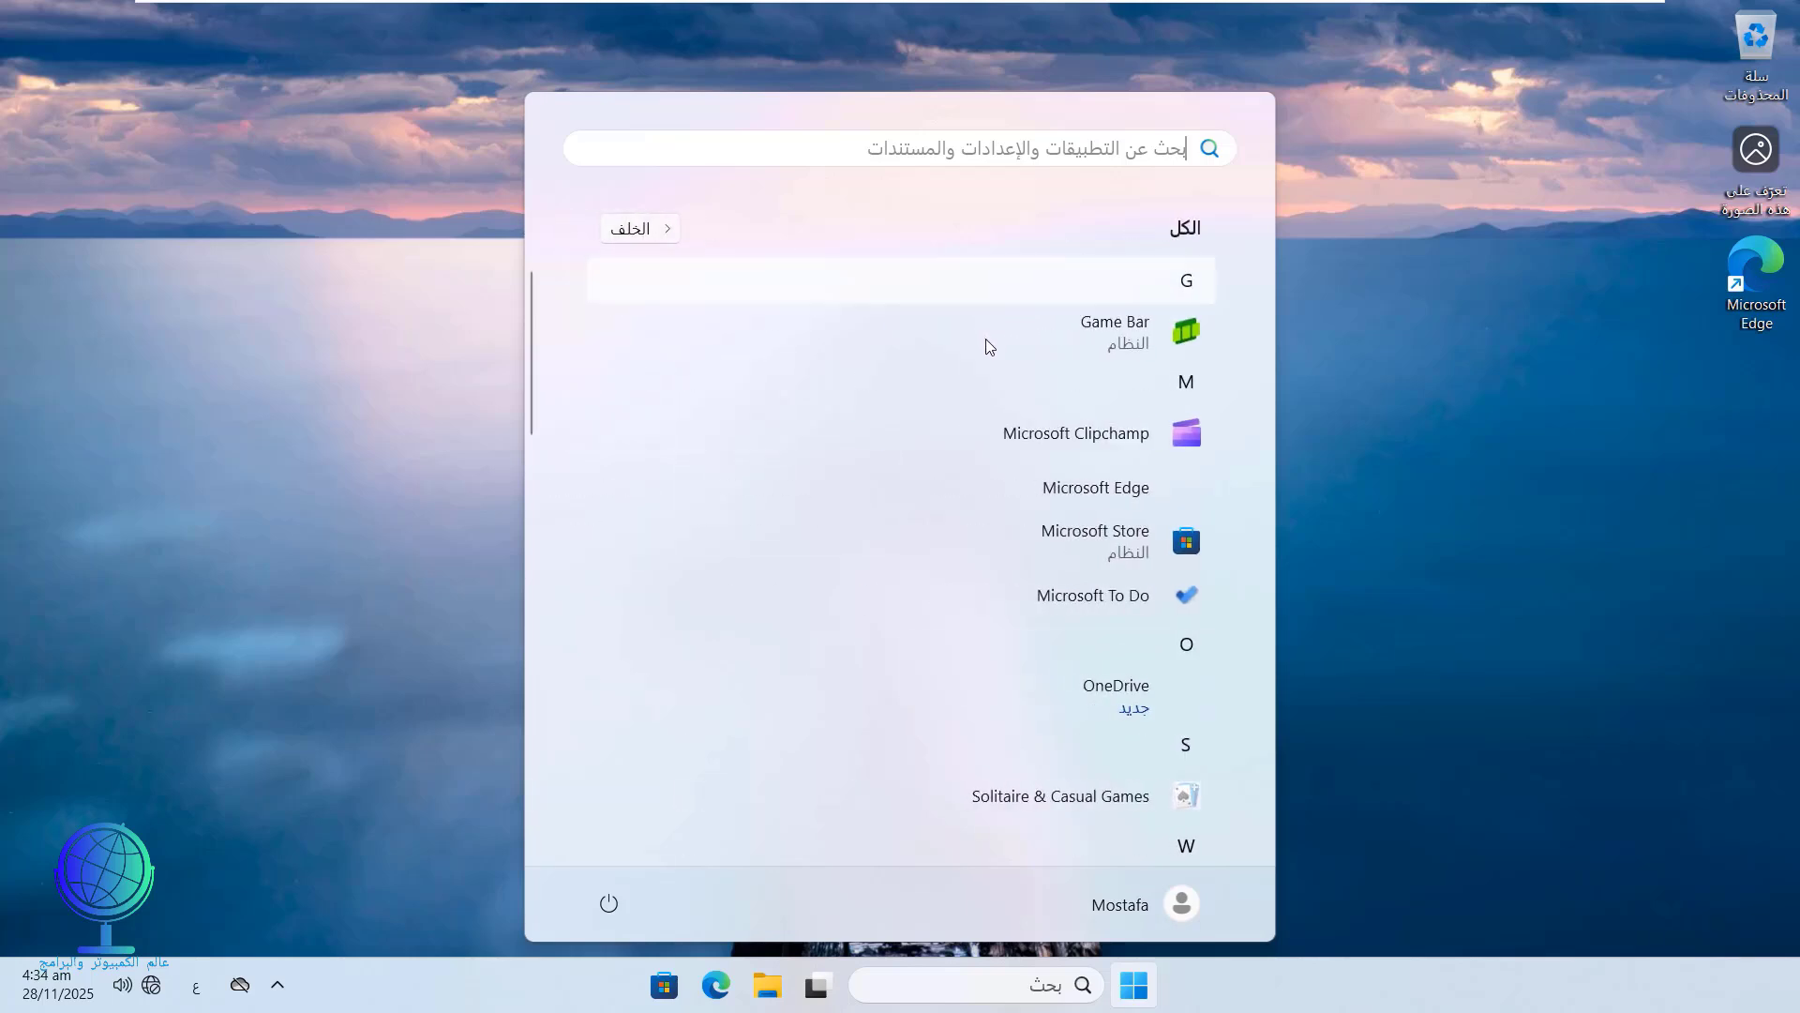
scroll(985, 341, "down", 3)
scroll(985, 343, "up", 1)
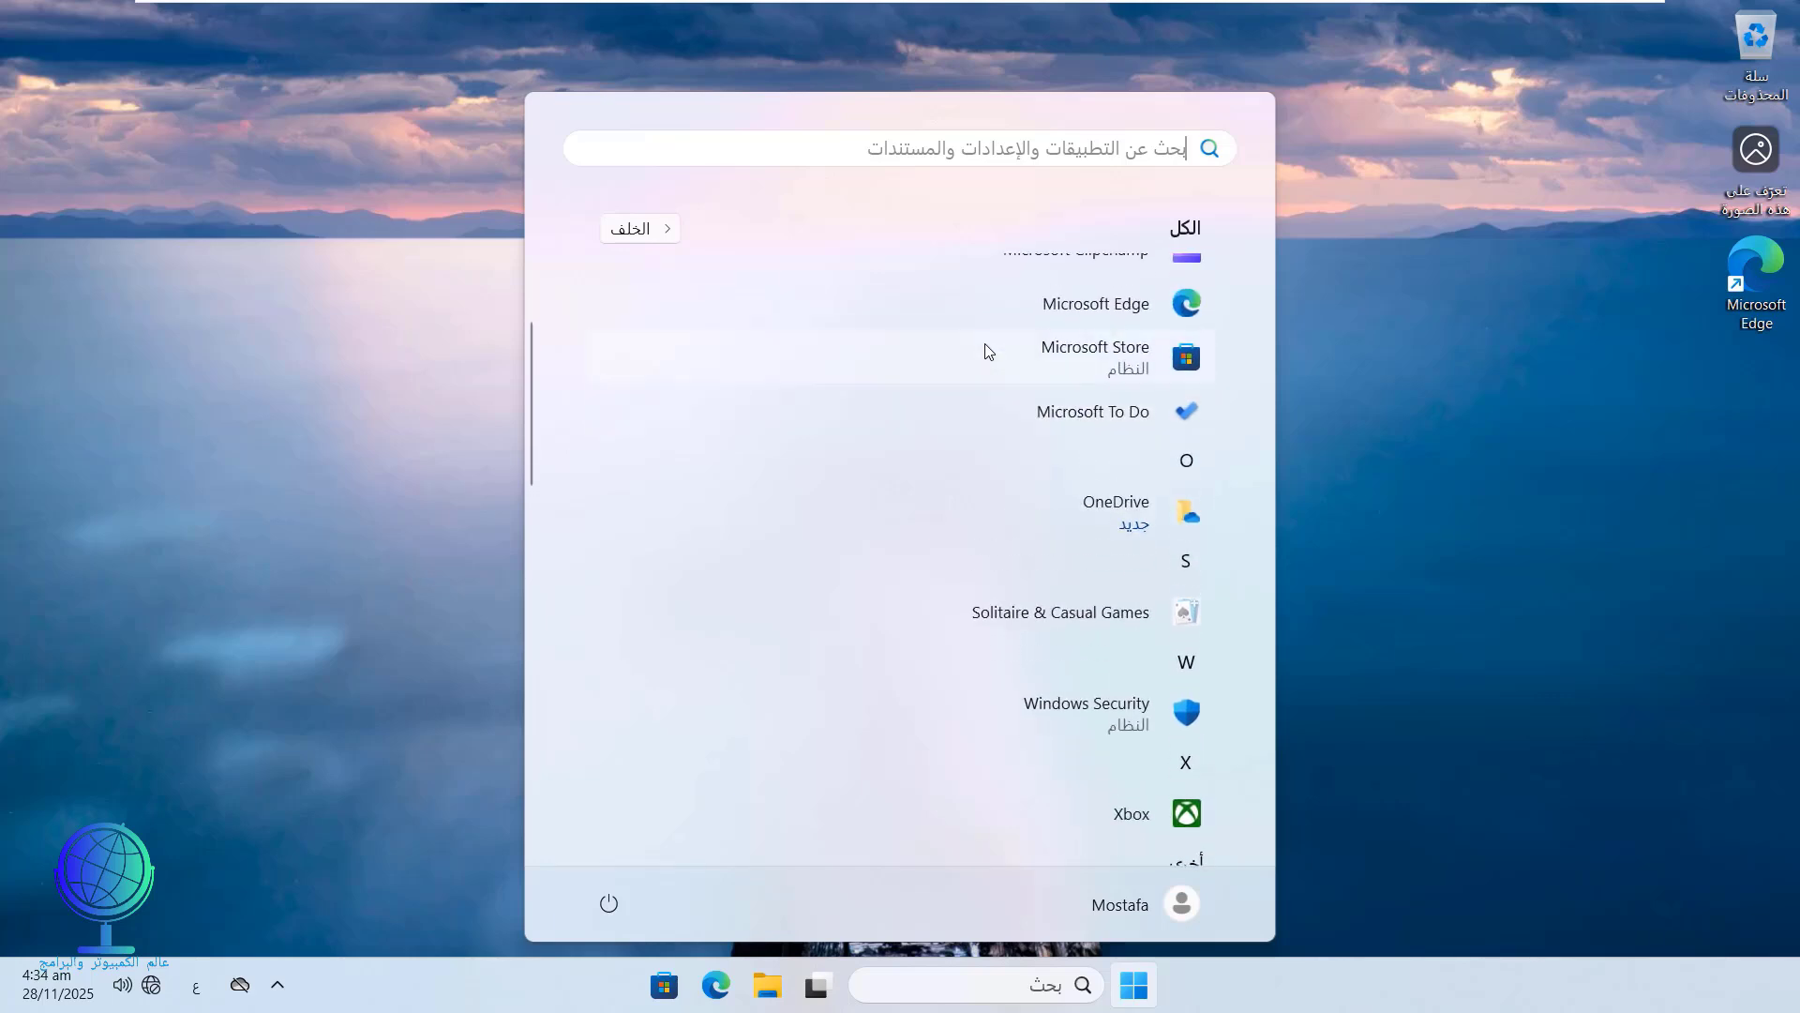
scroll(985, 349, "up", 2)
scroll(984, 350, "down", 4)
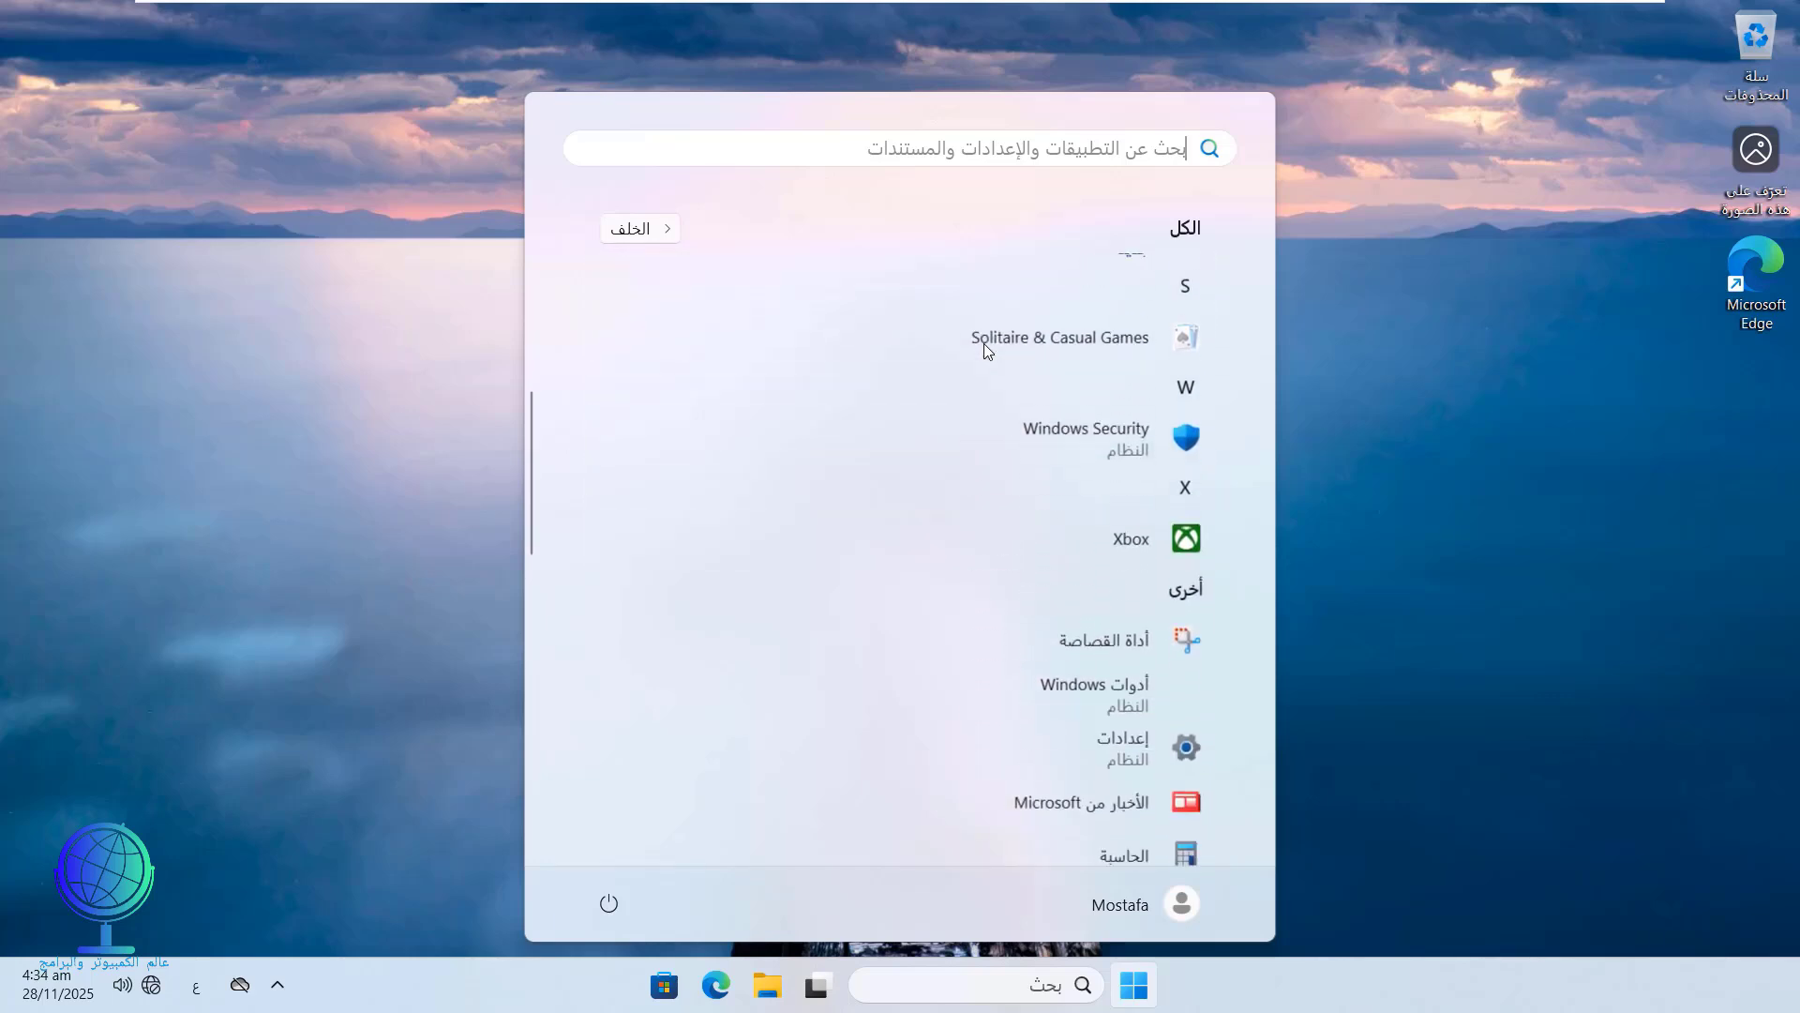
scroll(984, 347, "down", 8)
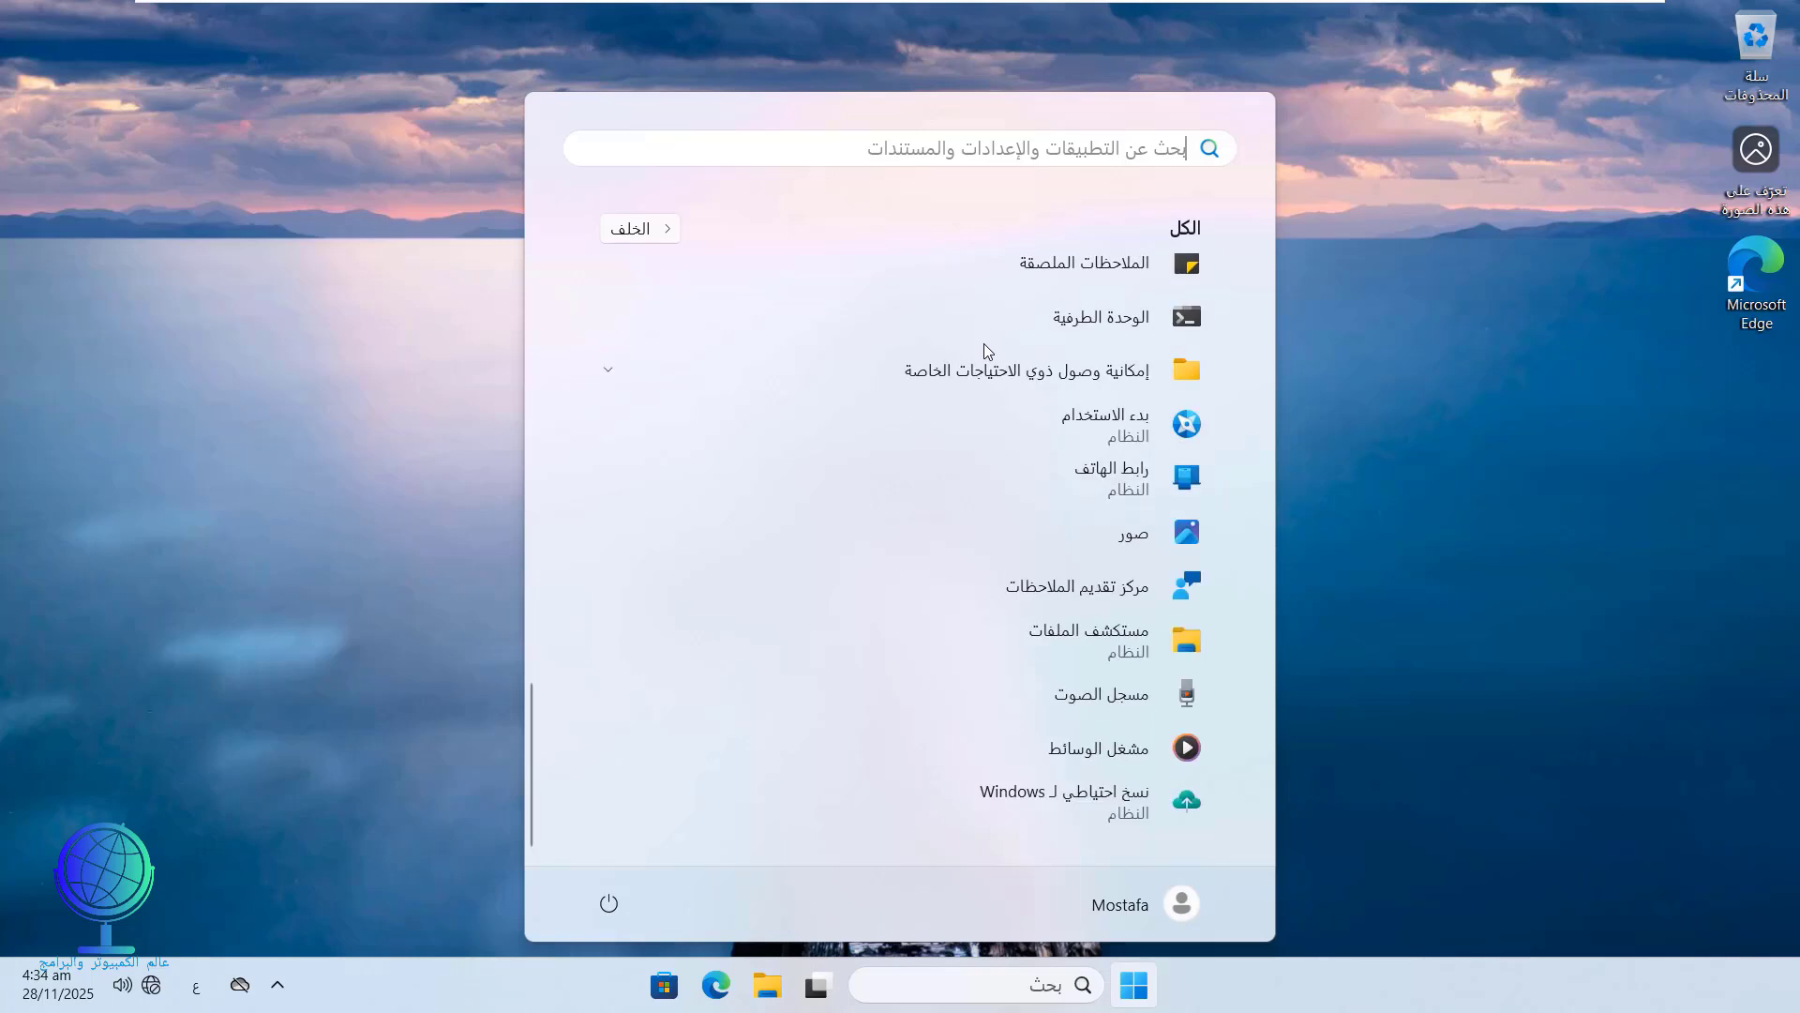
scroll(975, 349, "up", 10)
scroll(968, 354, "down", 8)
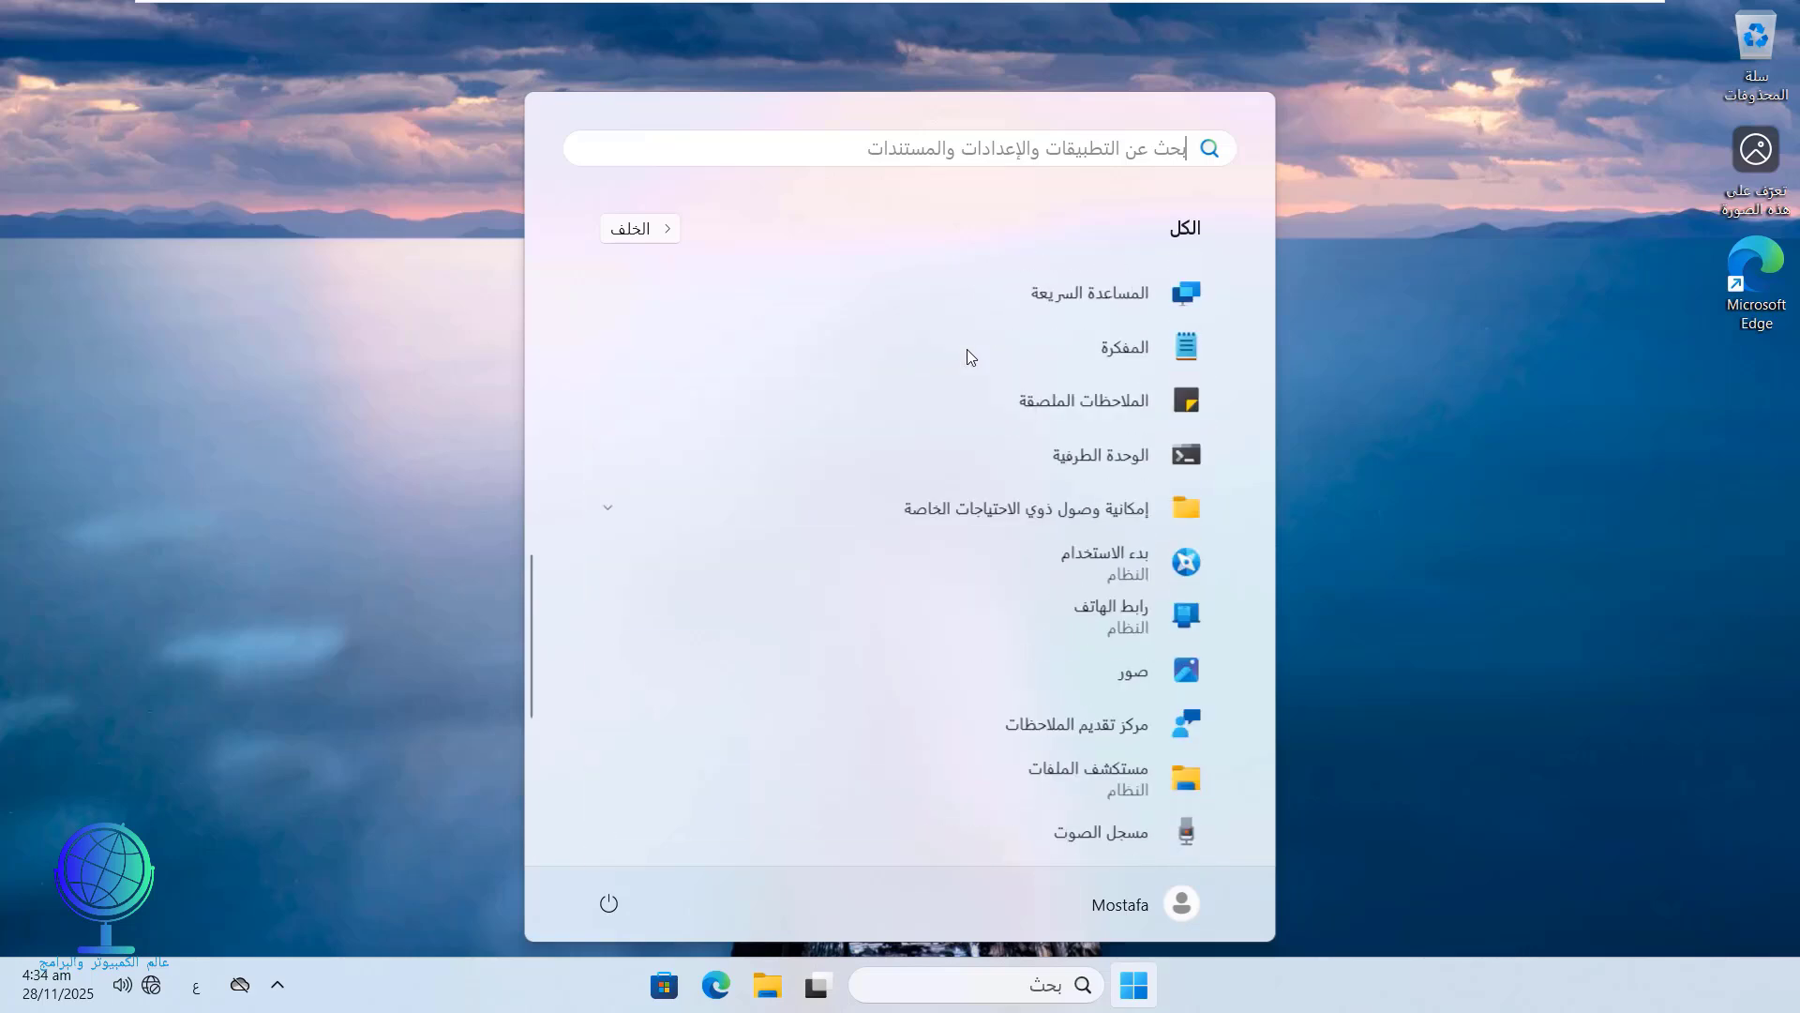
scroll(967, 357, "down", 3)
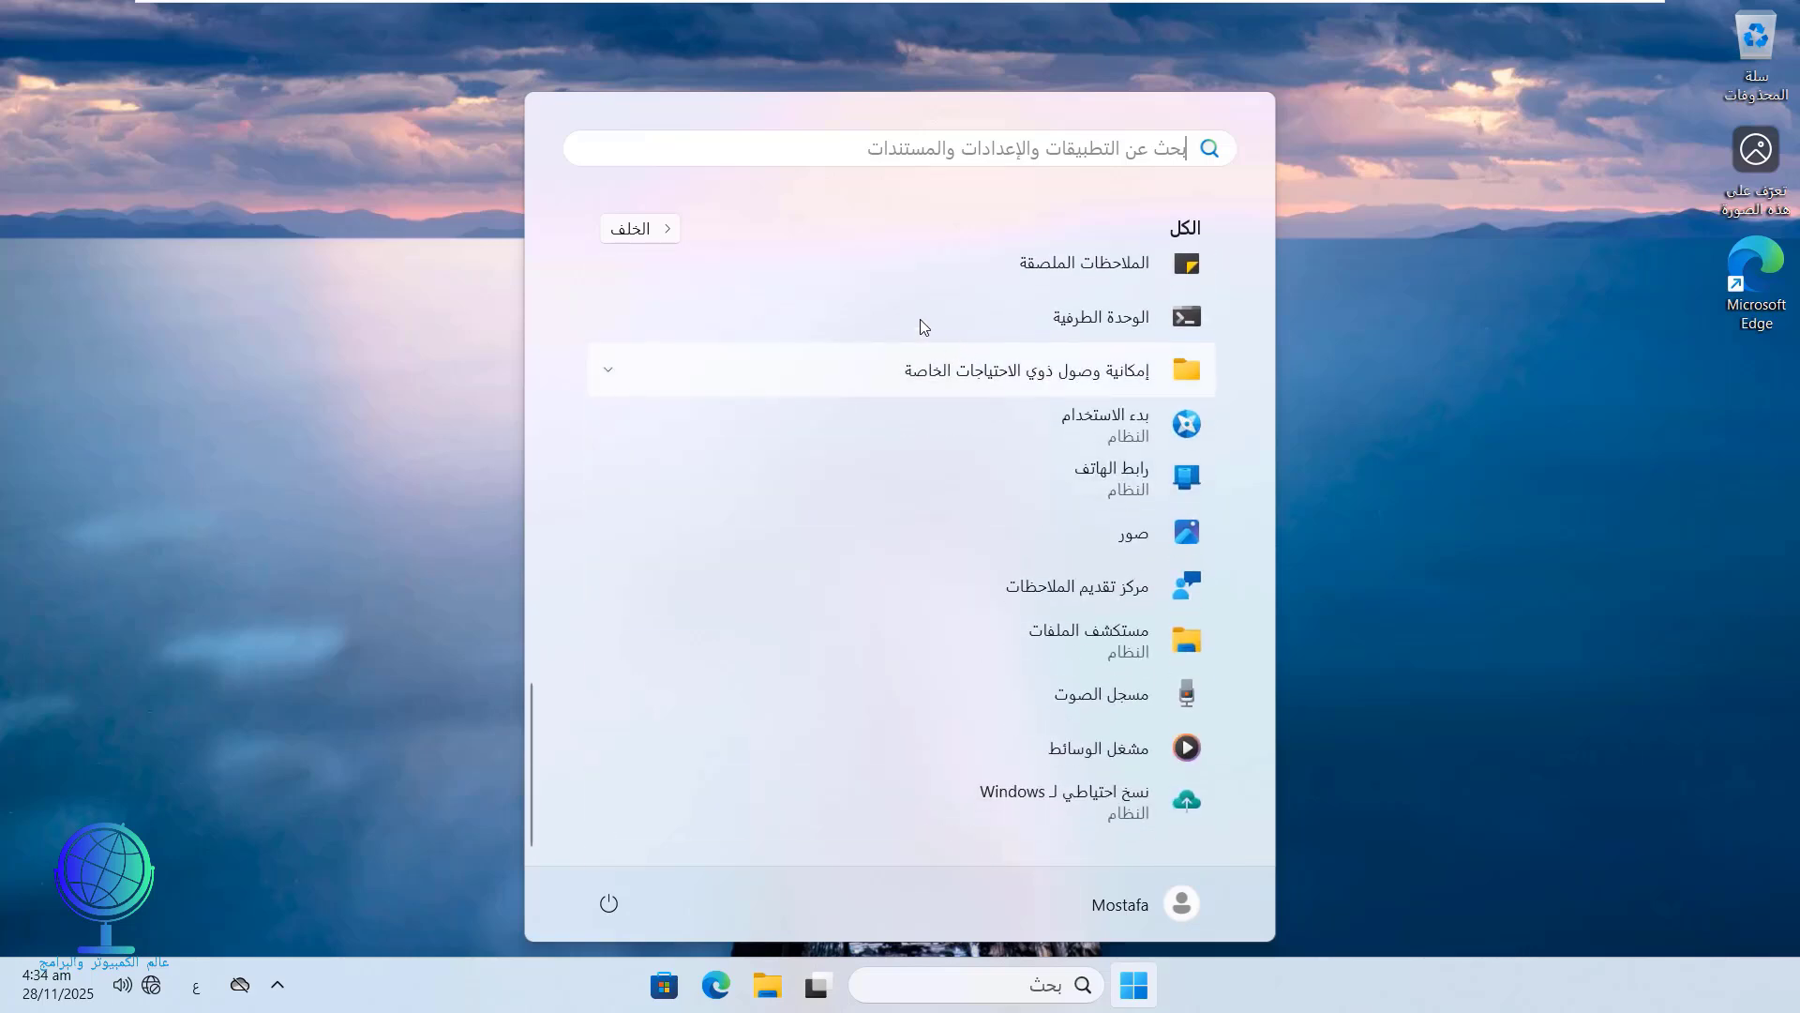
left_click(433, 287)
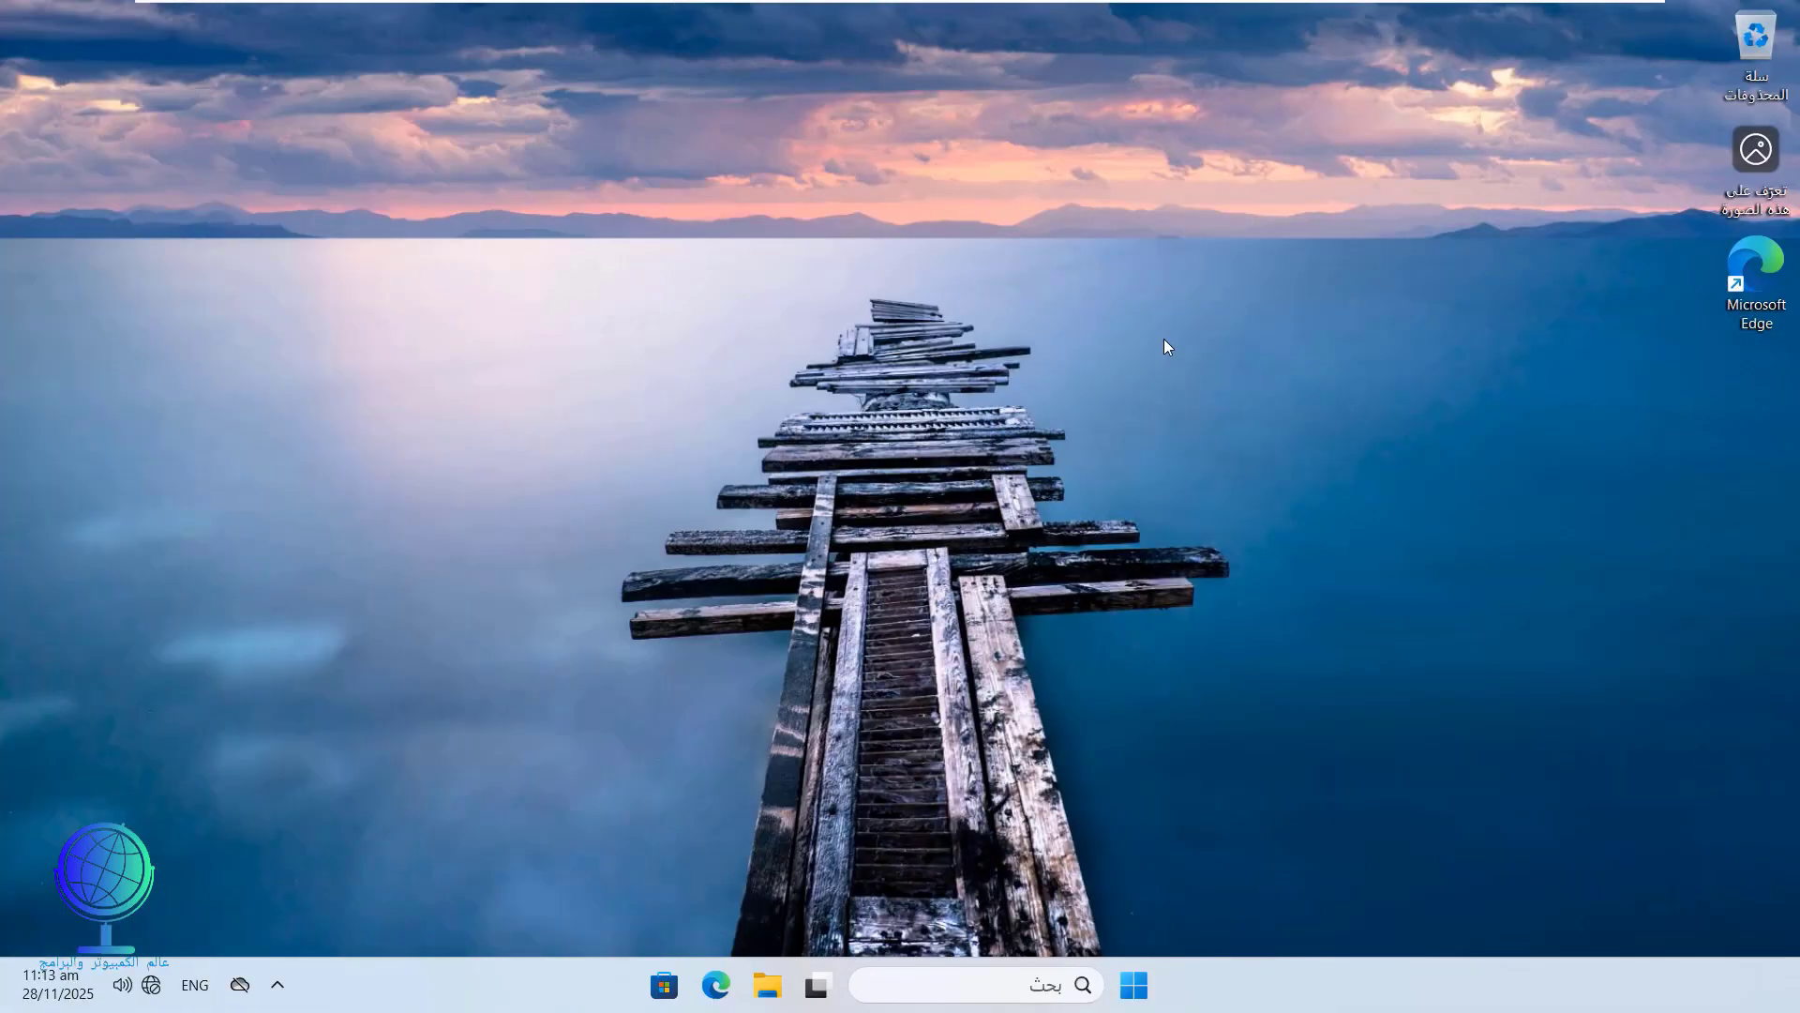
Step: Run winver to check the installed Windows version and bring its information window fully into view
key("super+r")
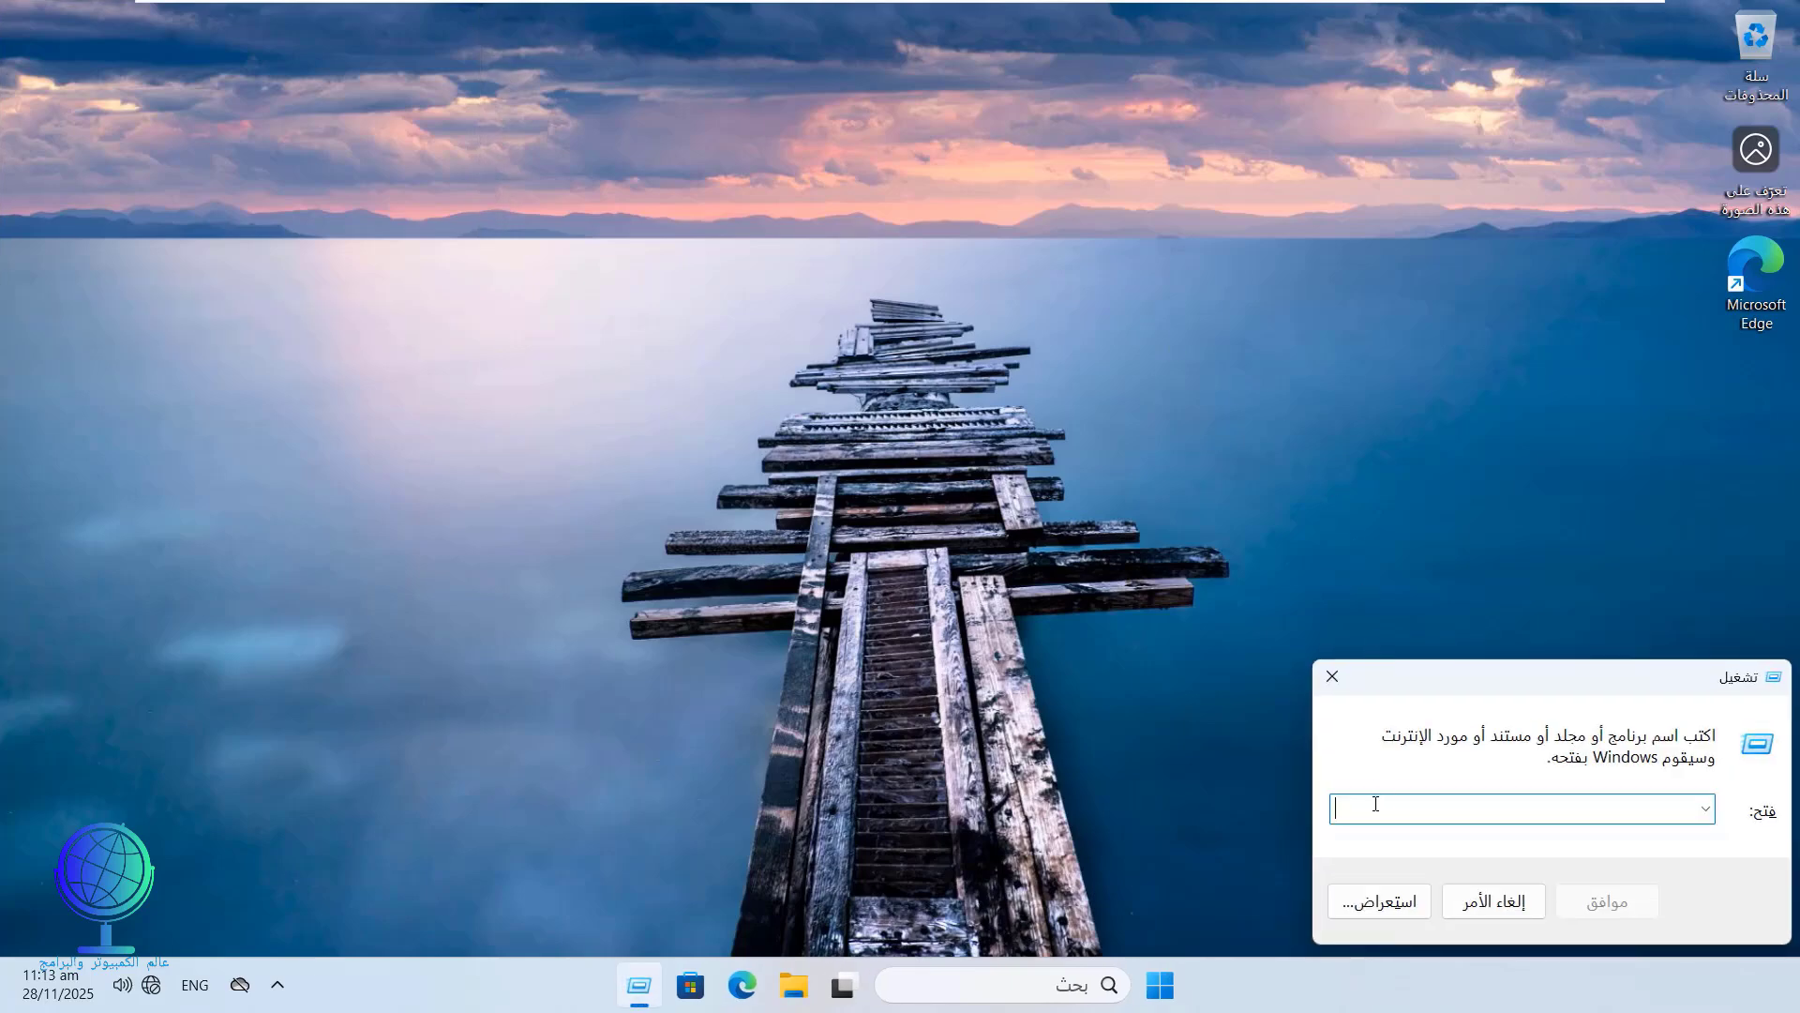
type("winver")
left_click(1594, 914)
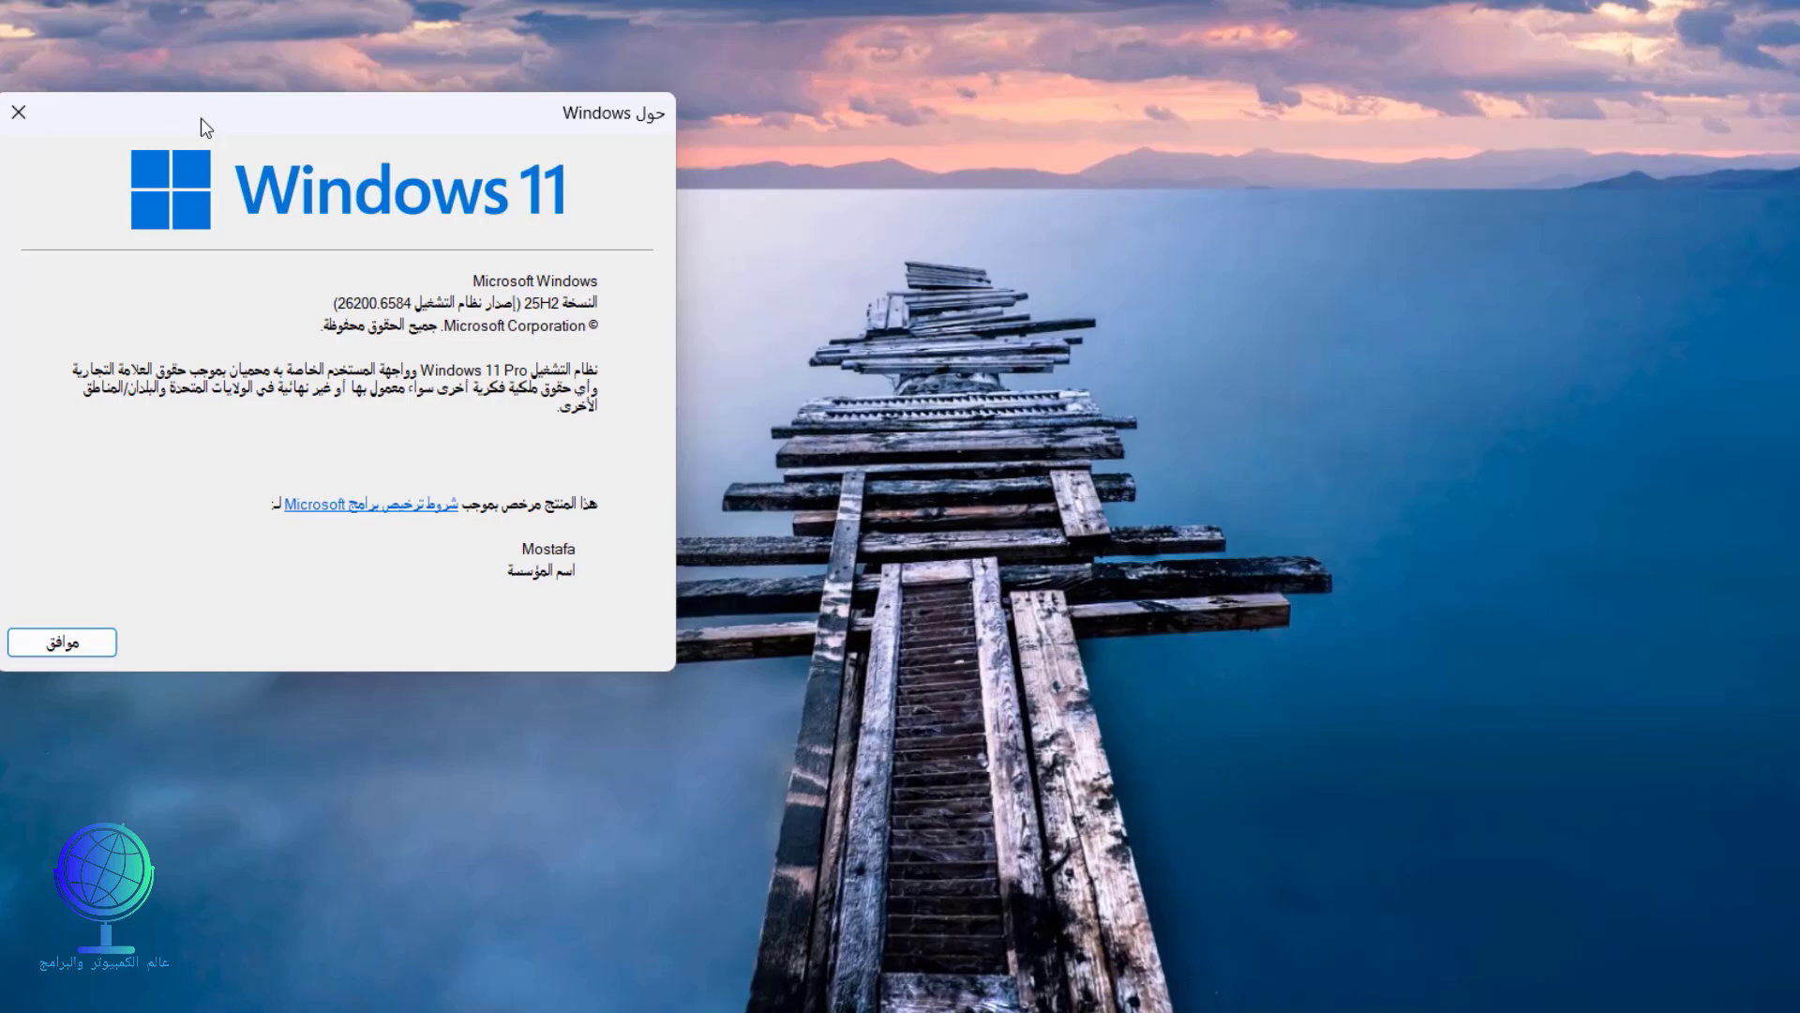
left_click_drag(206, 127, 716, 128)
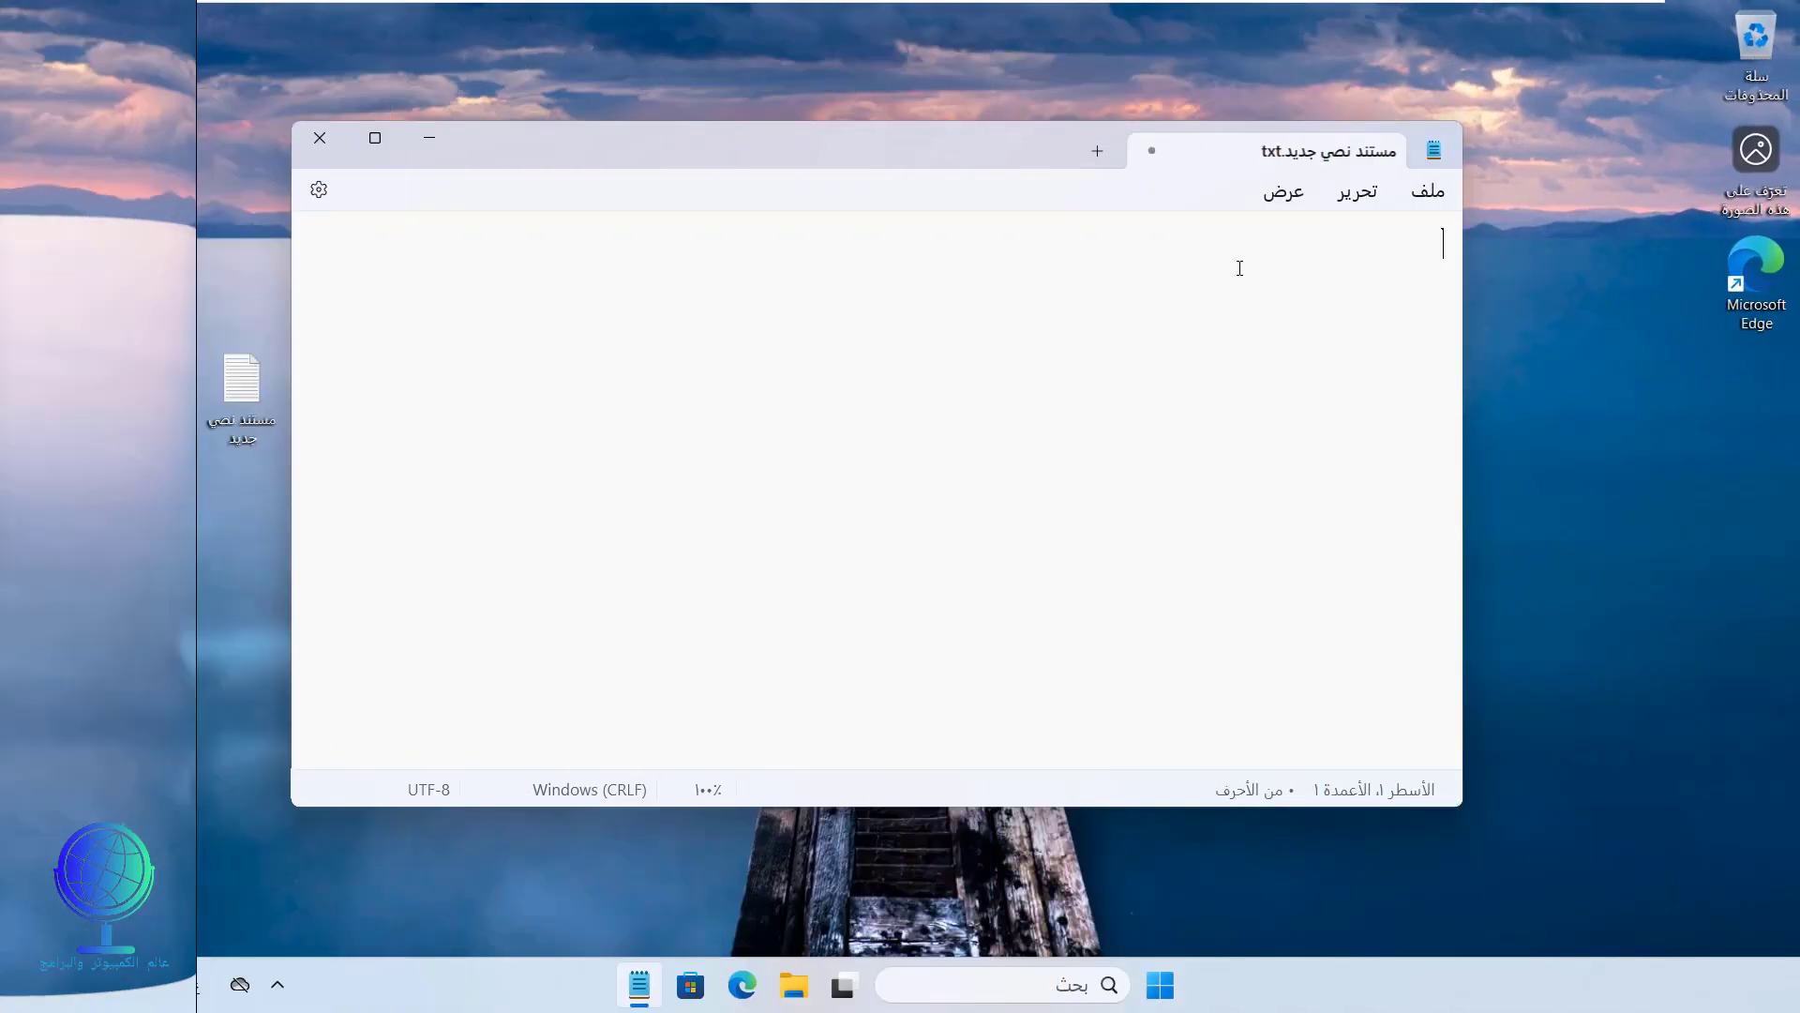
Step: Write الله in the new text document, switch the input language to English, and add the sample text qqsddsfd
type("الل")
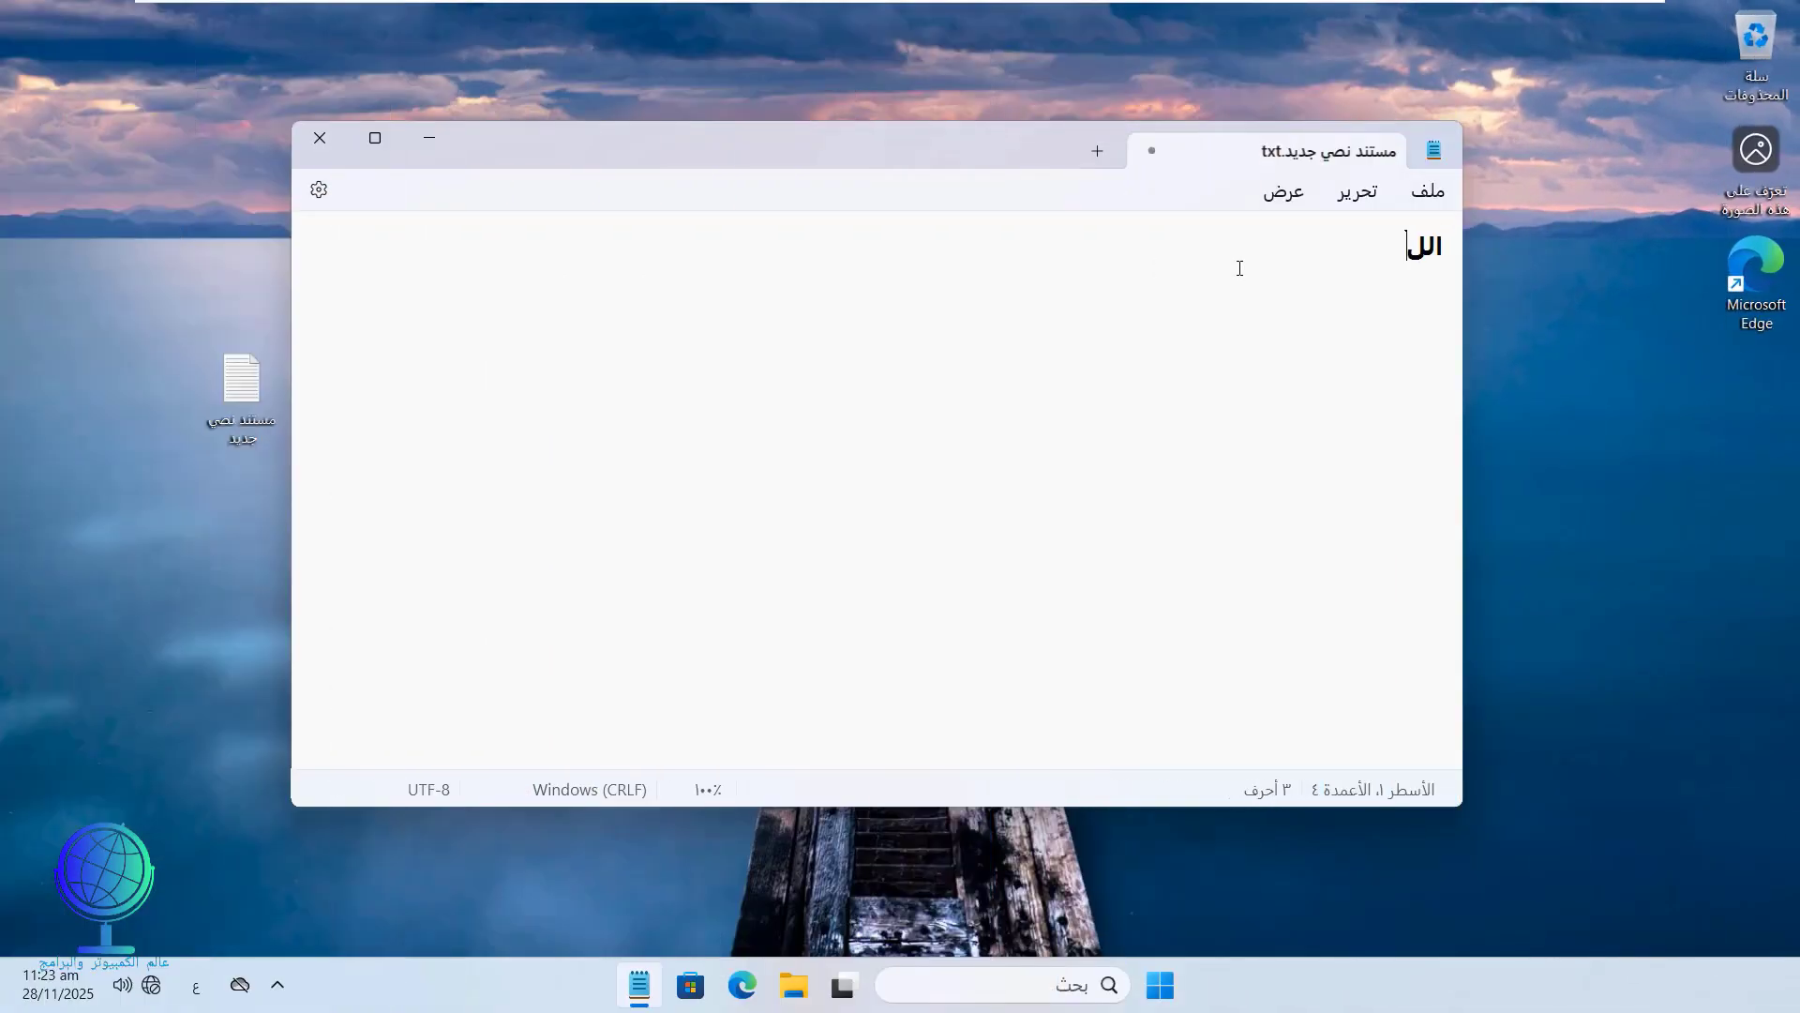
type("ه")
key("alt+shift")
type("qq")
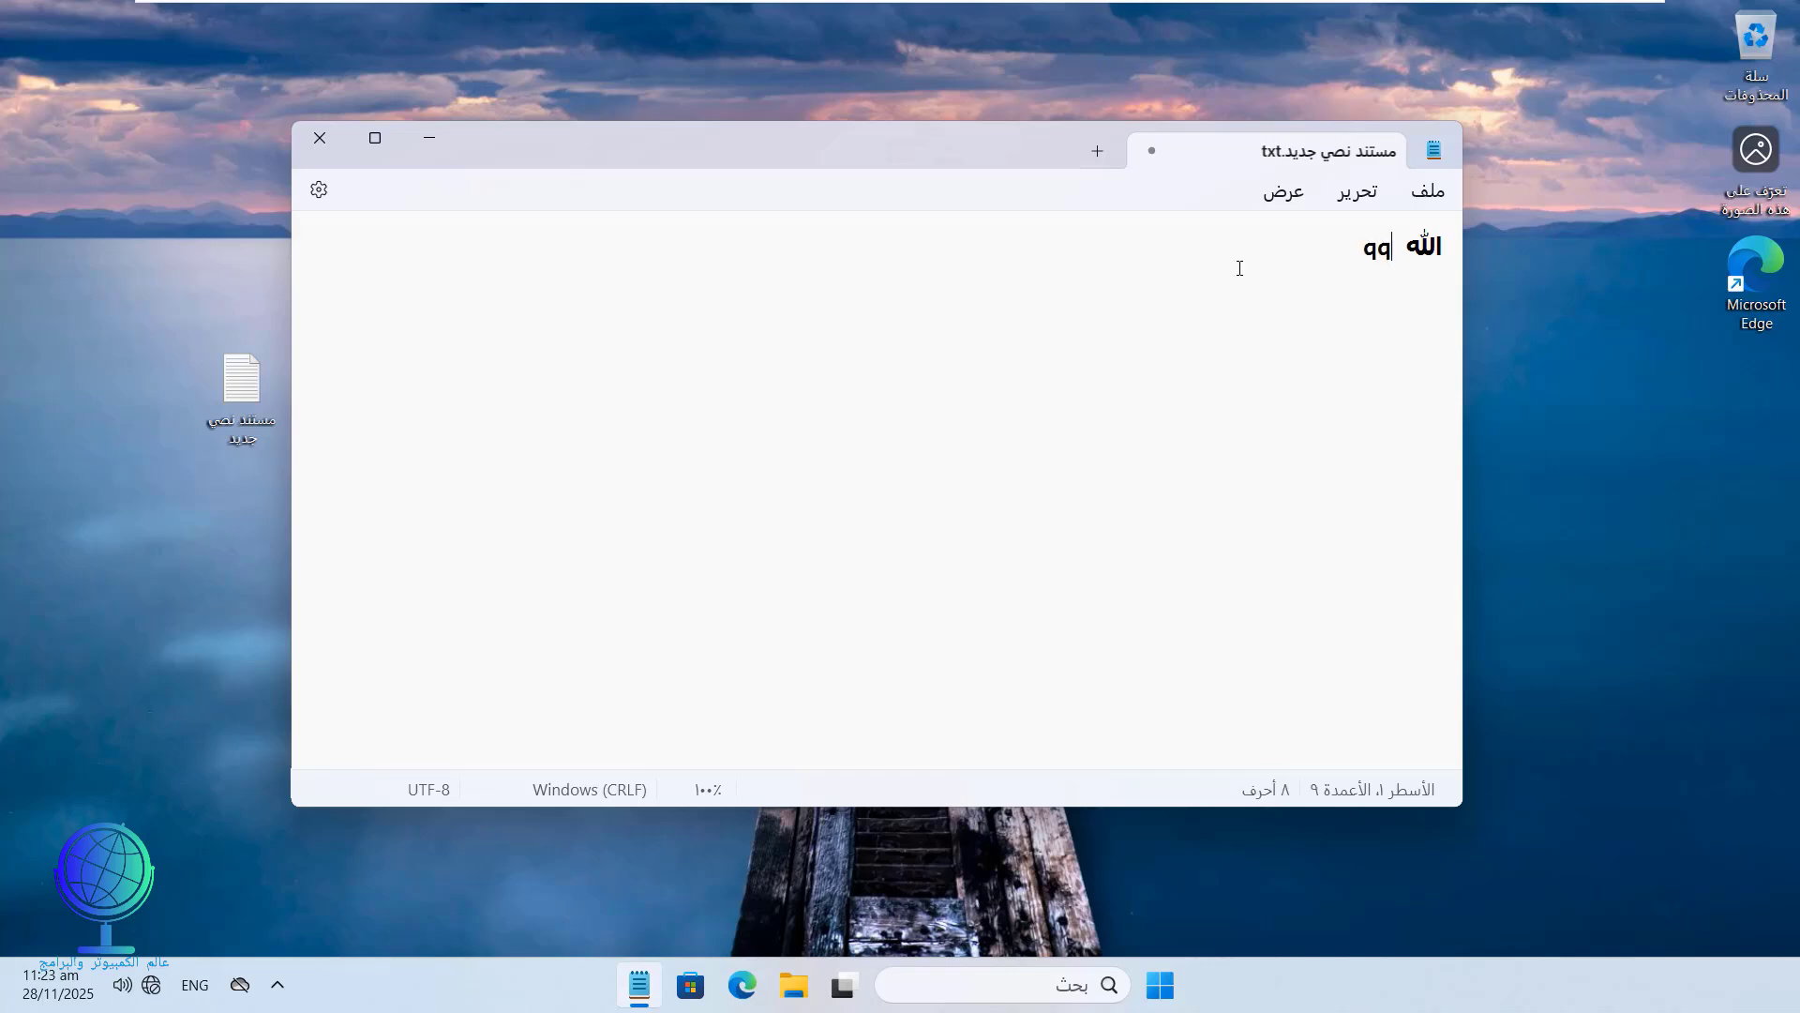
type("sddsfdgd")
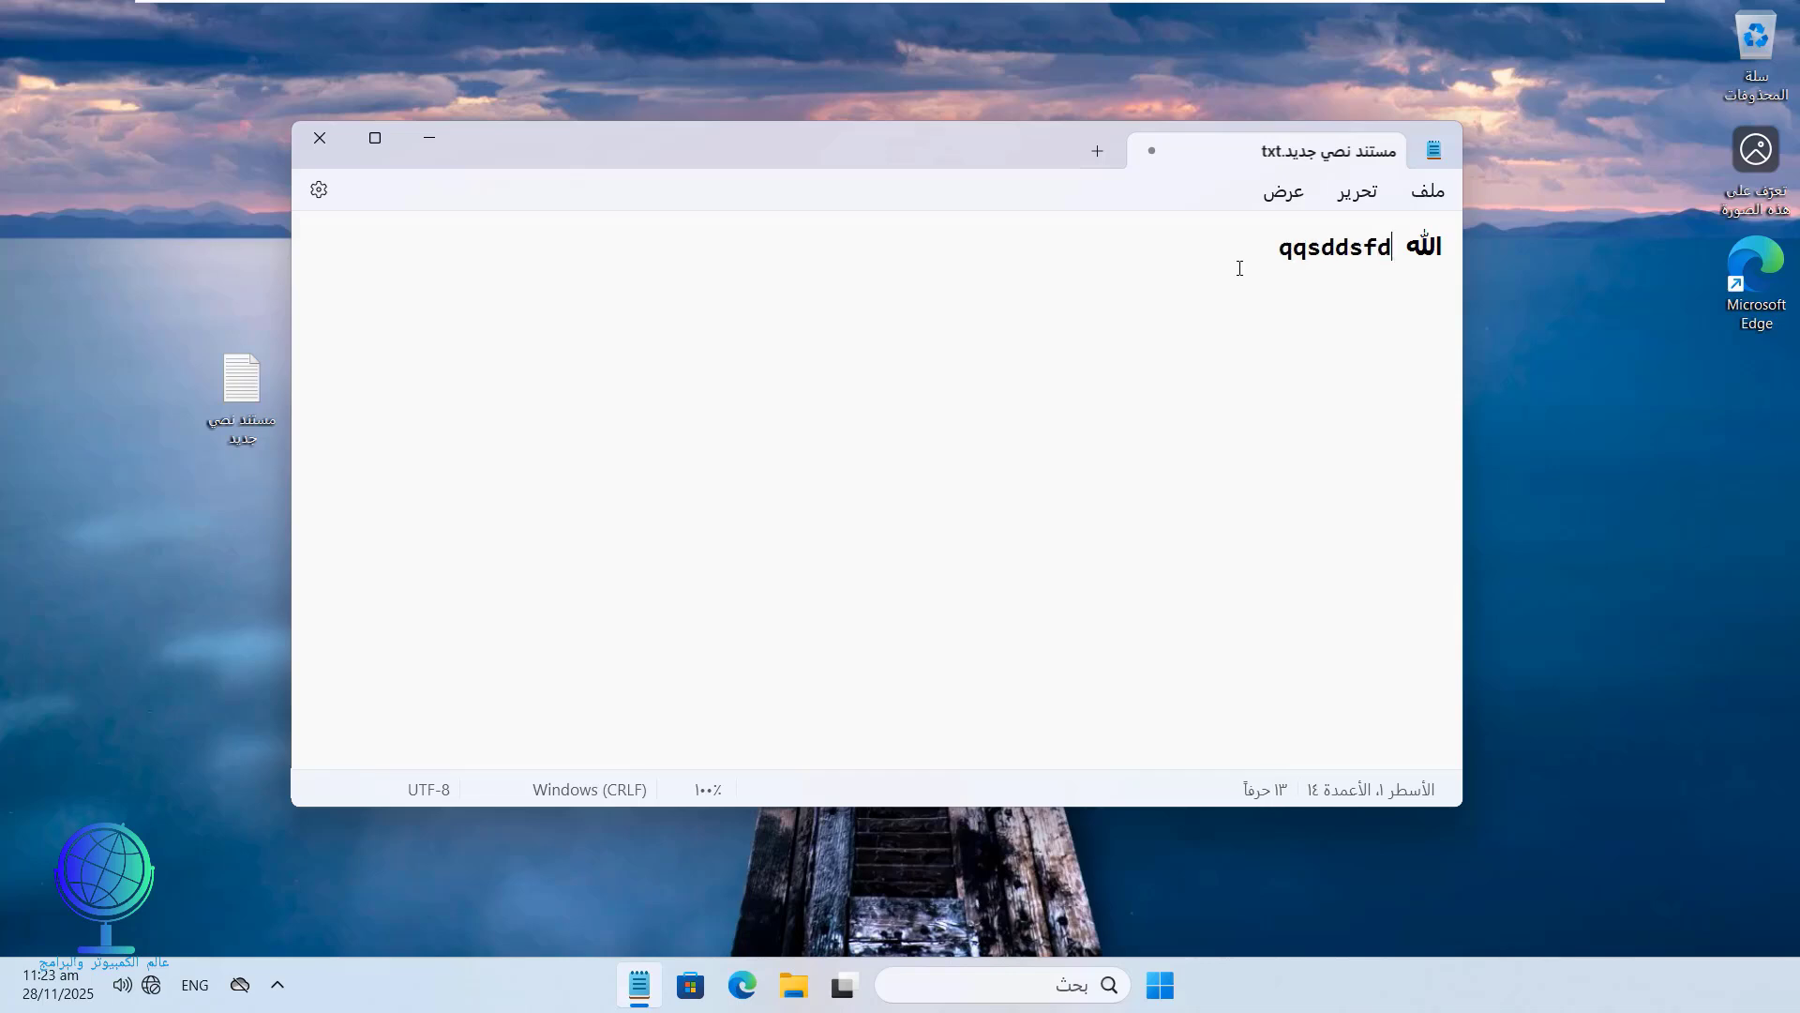